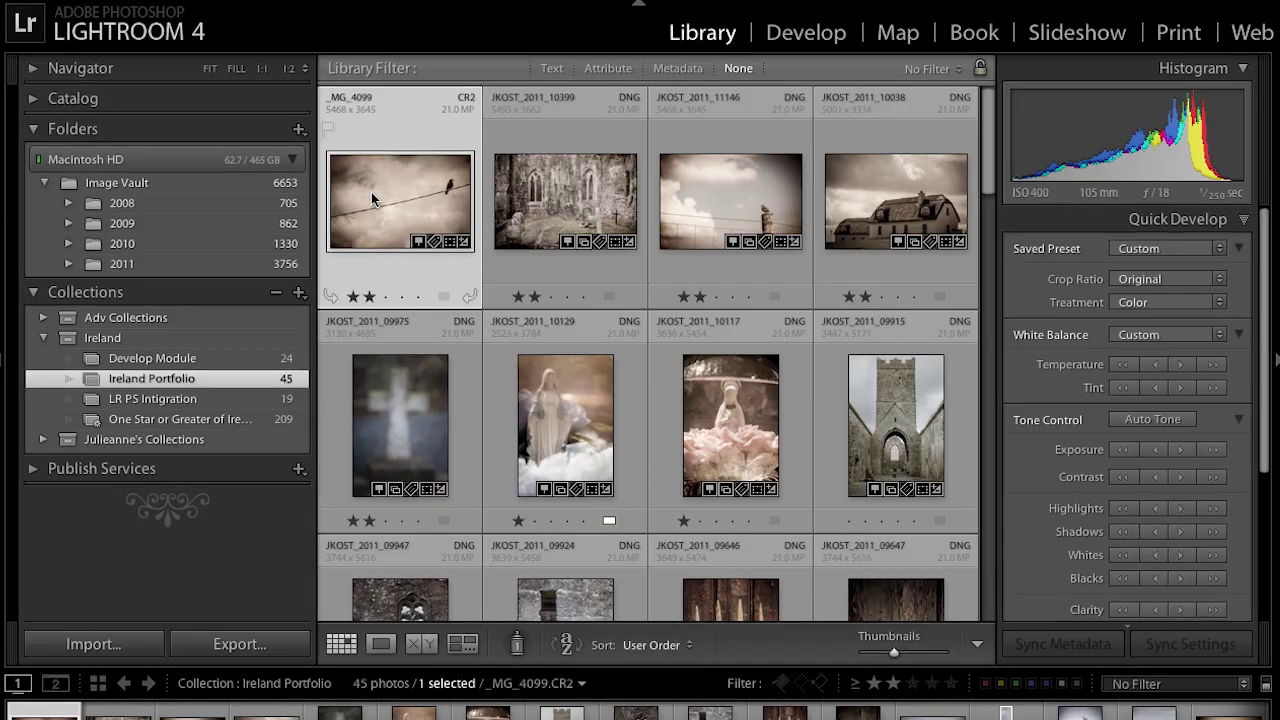
# Step: Switch to the Slideshow module and try Zoom to Fill Frame on the slide, turning it back off
pyautogui.click(1076, 36)
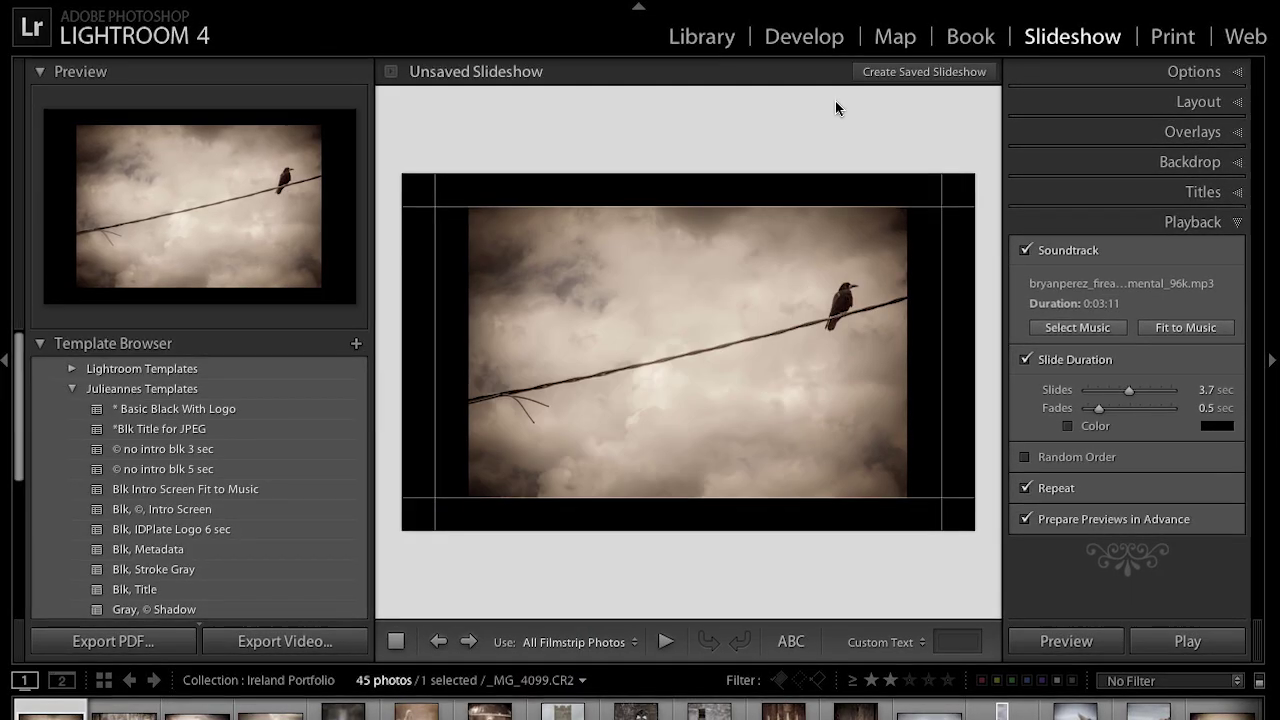
pyautogui.click(1074, 78)
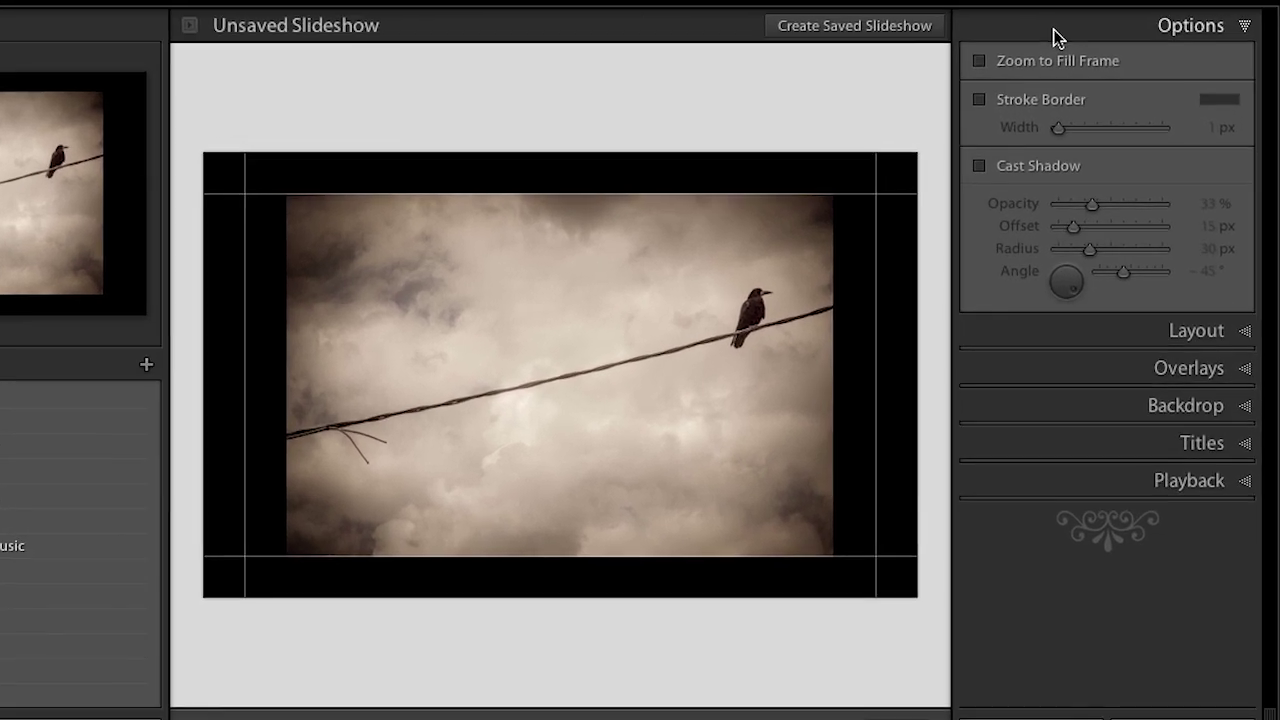
pyautogui.click(980, 62)
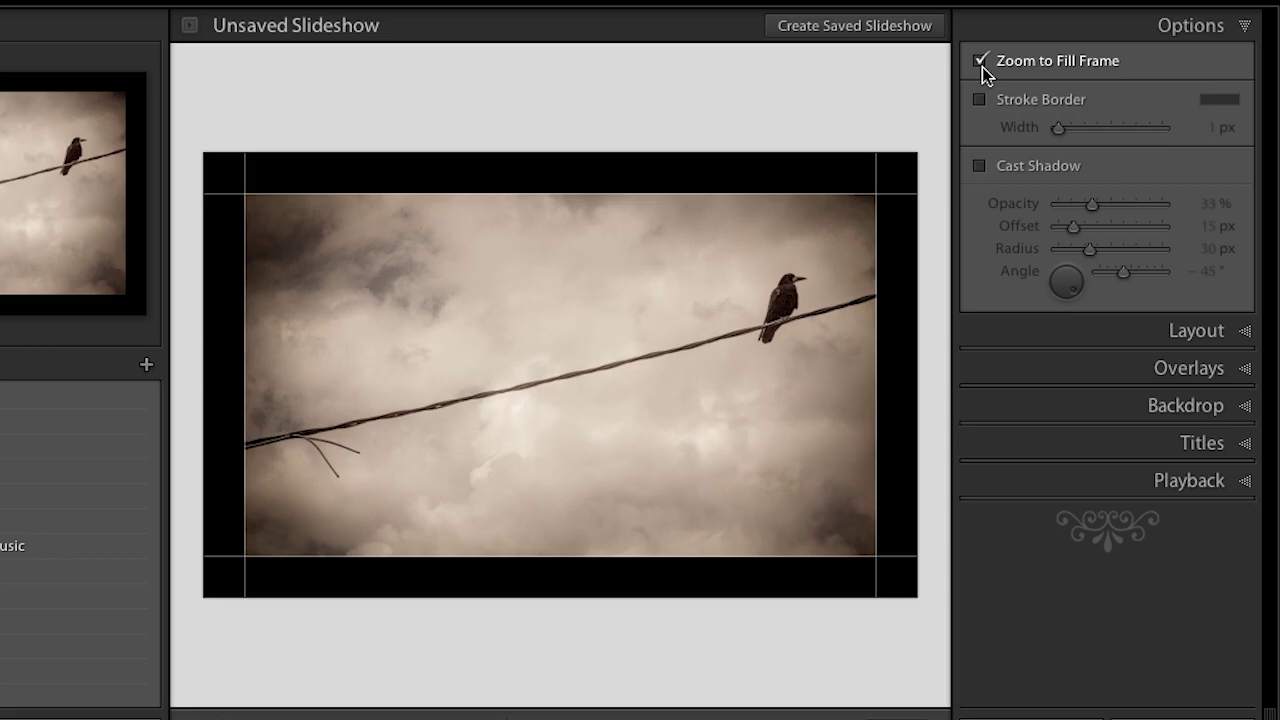
pyautogui.click(980, 61)
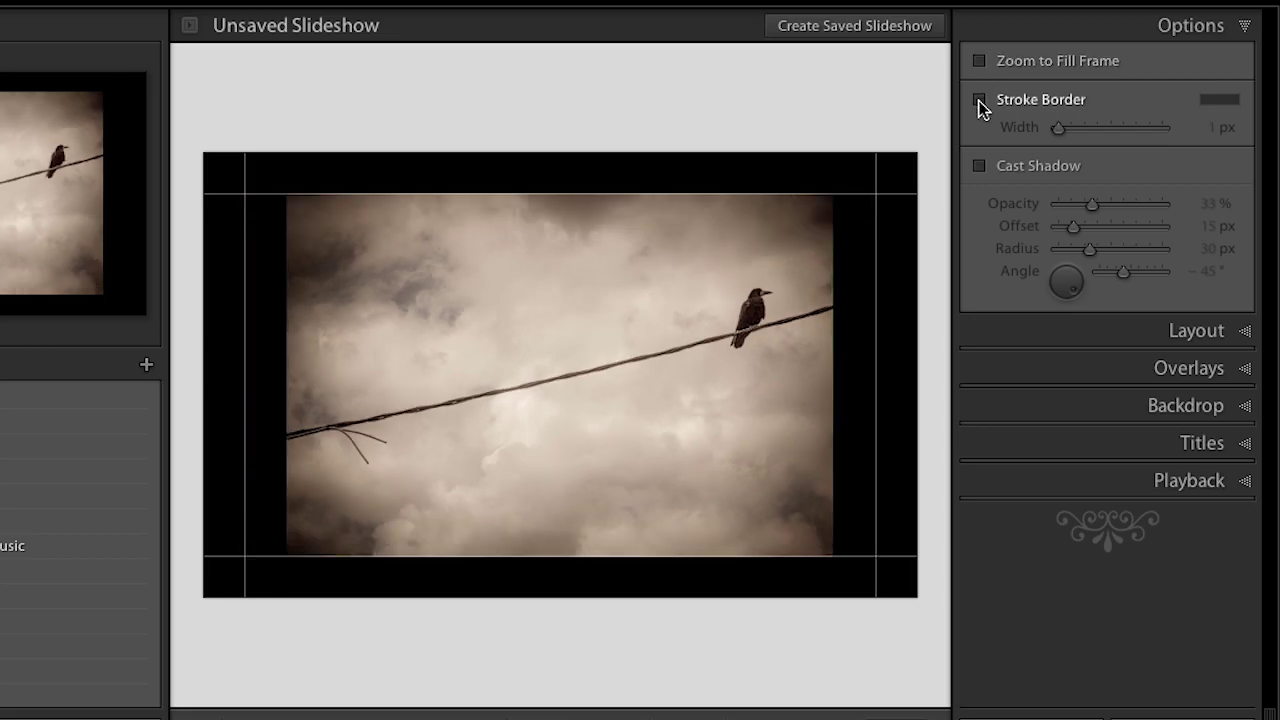
# Step: Enable the photo's stroke border and set the slide's background color to light gray at 80% lightness
pyautogui.click(980, 101)
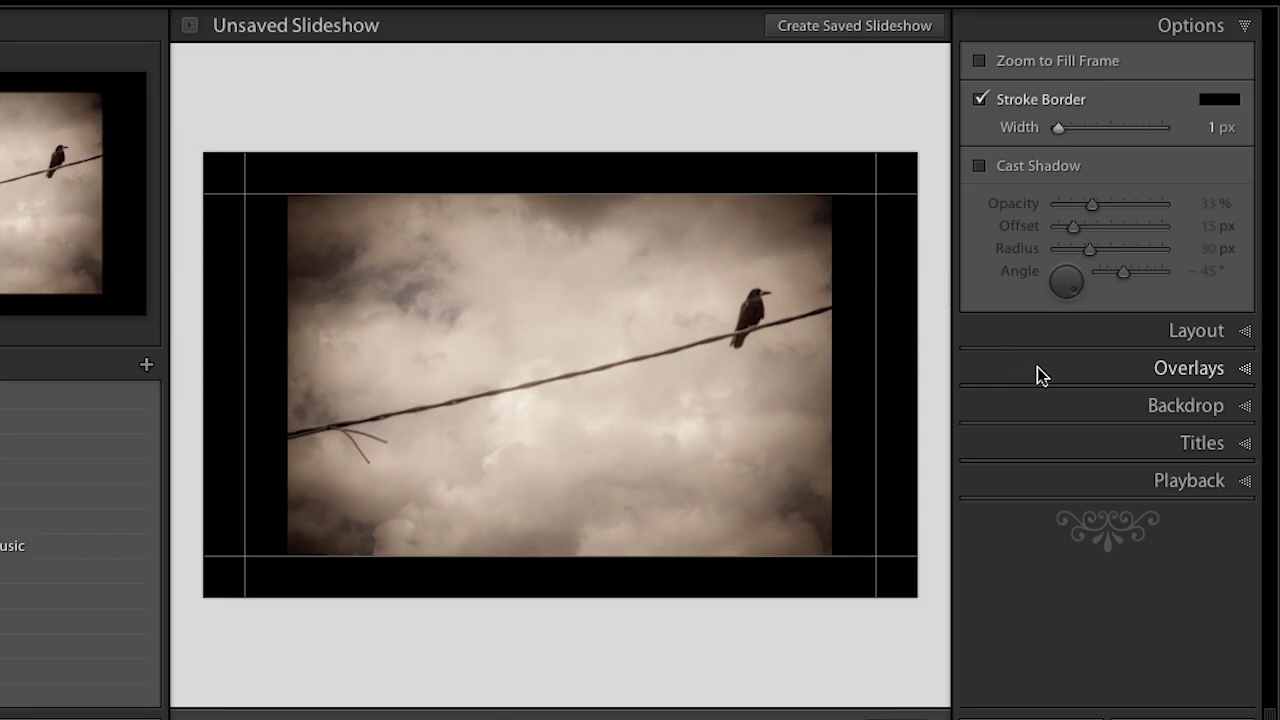
pyautogui.click(1062, 392)
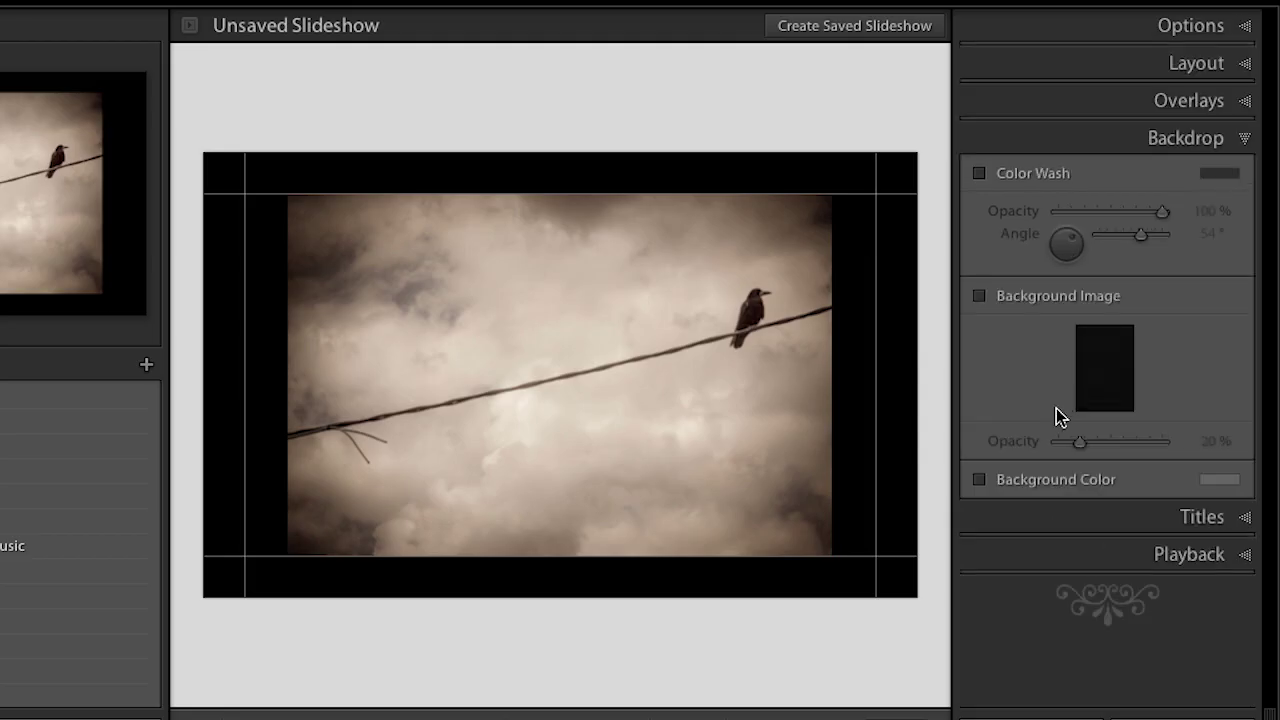
pyautogui.click(980, 479)
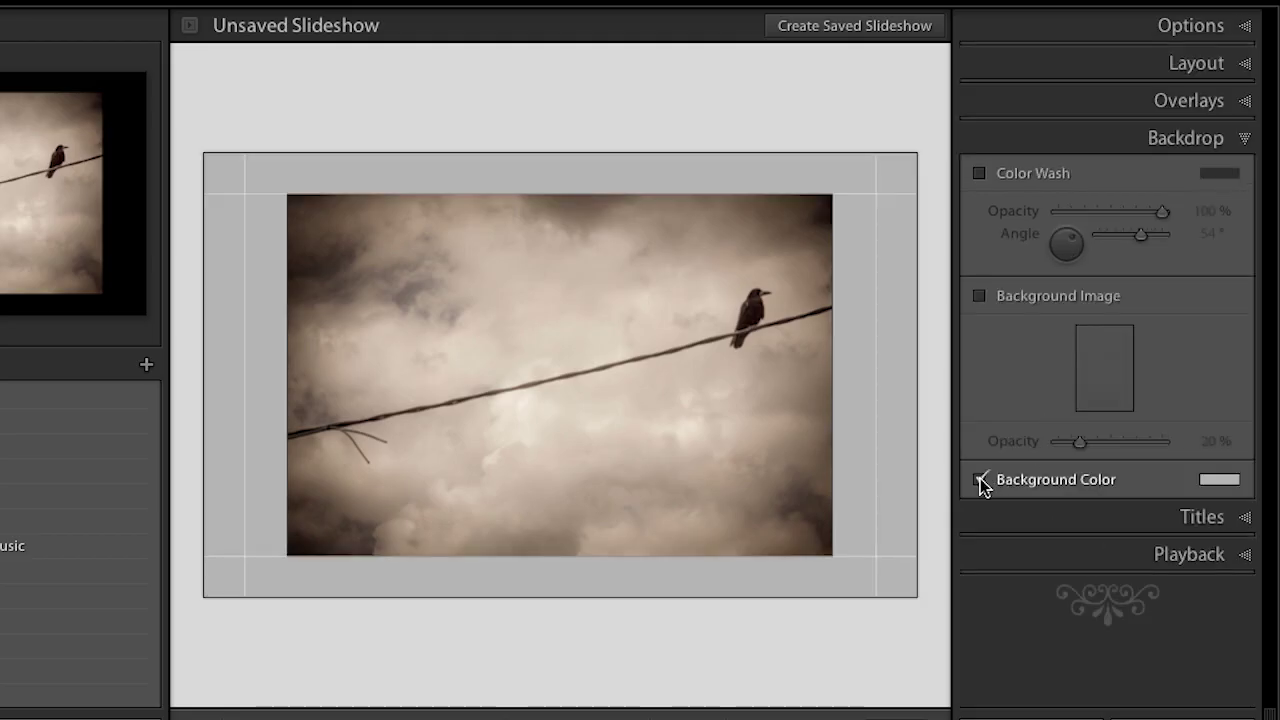
pyautogui.click(1217, 481)
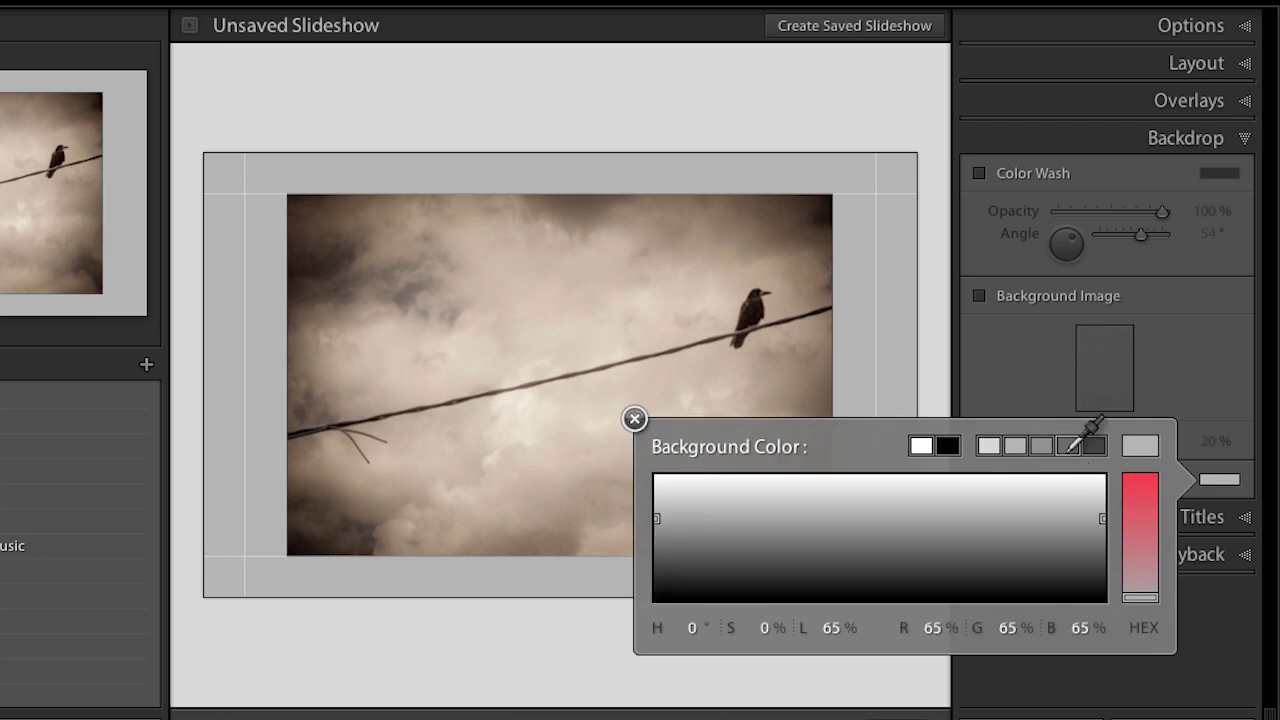
pyautogui.click(990, 445)
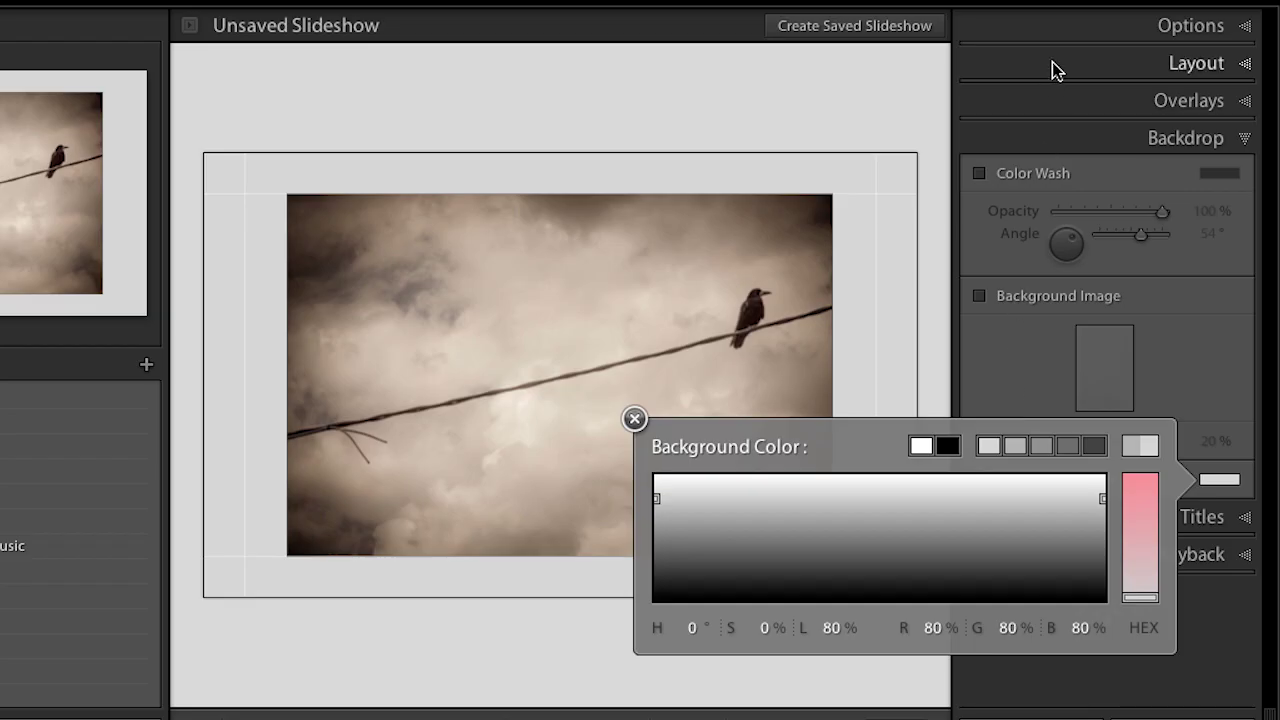
# Step: Set the stroke border width to 7 px and add a cast shadow with 65% opacity and 46 px offset
pyautogui.click(1055, 25)
pyautogui.click(1058, 25)
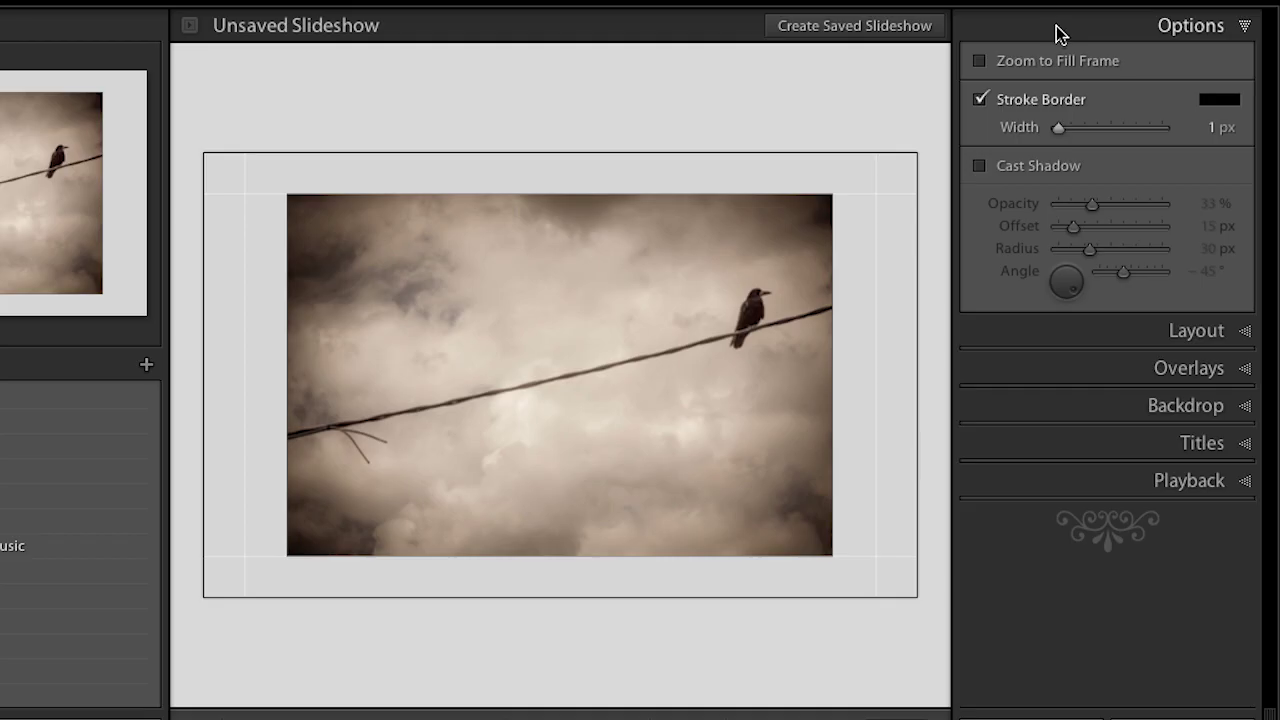
pyautogui.rightClick(1058, 34)
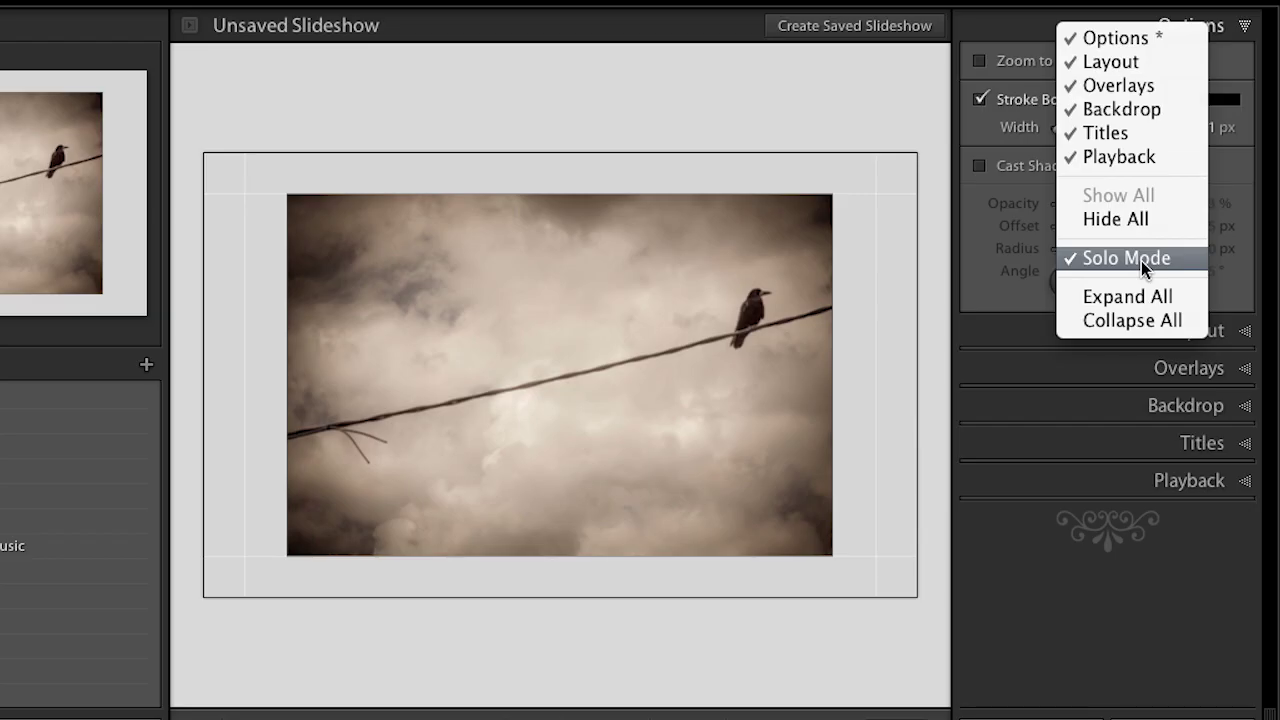
pyautogui.click(1050, 40)
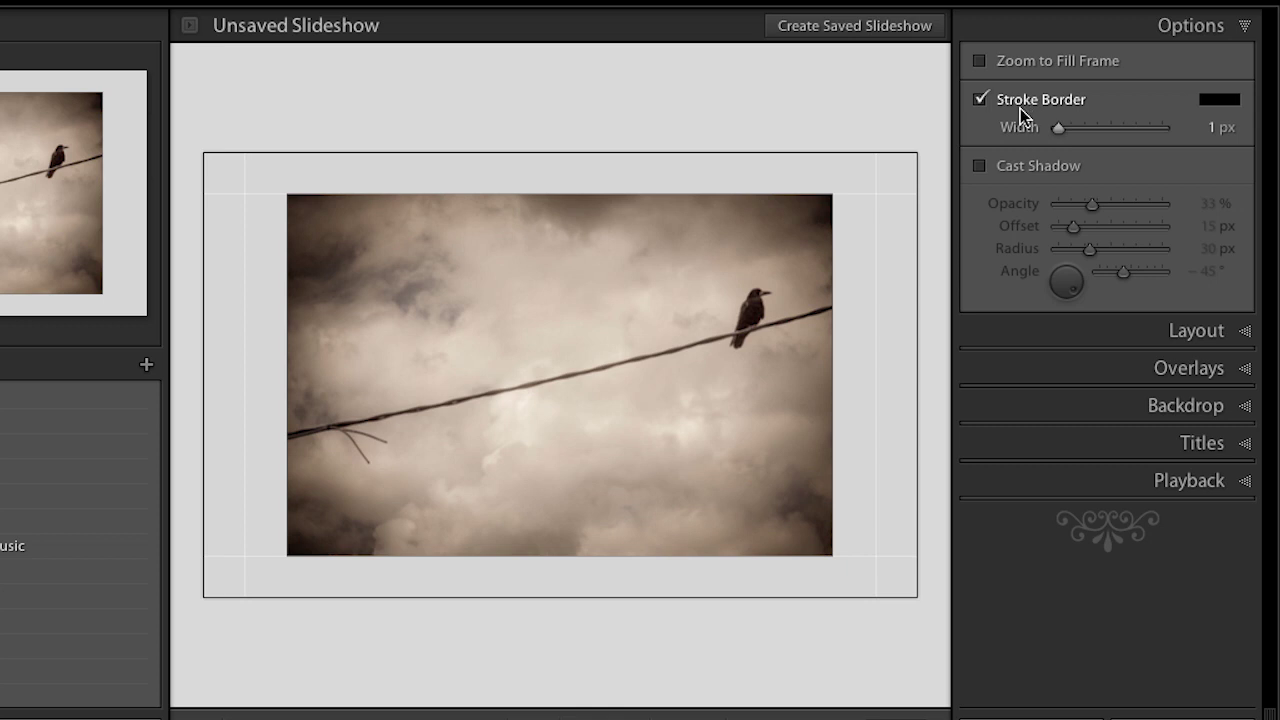
pyautogui.moveTo(1058, 129); pyautogui.dragTo(1091, 131)
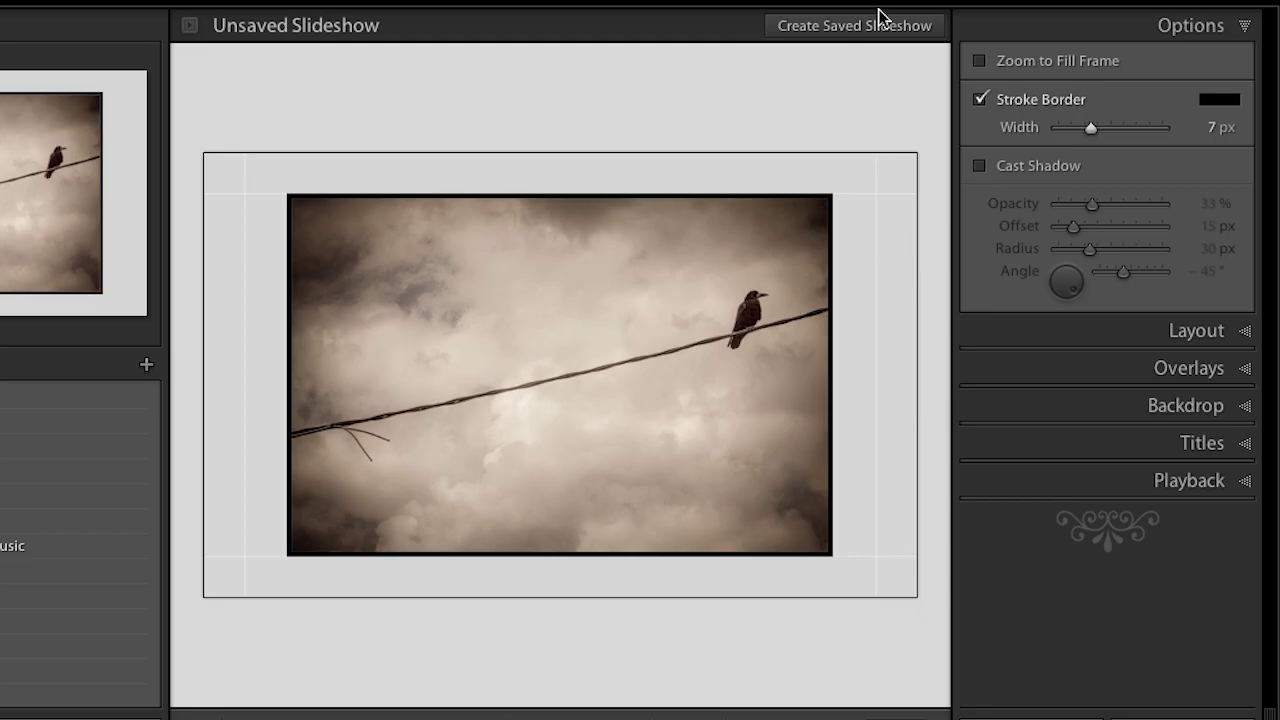
pyautogui.click(980, 166)
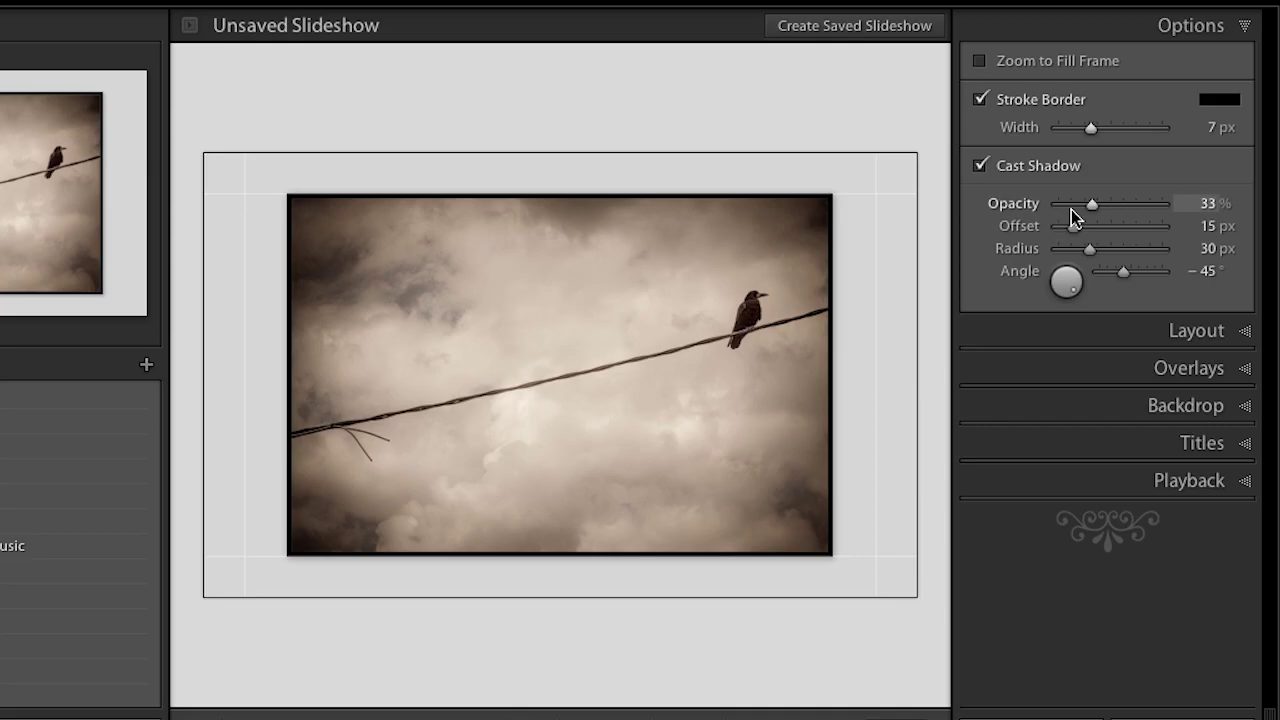
pyautogui.moveTo(1091, 205); pyautogui.dragTo(1108, 233)
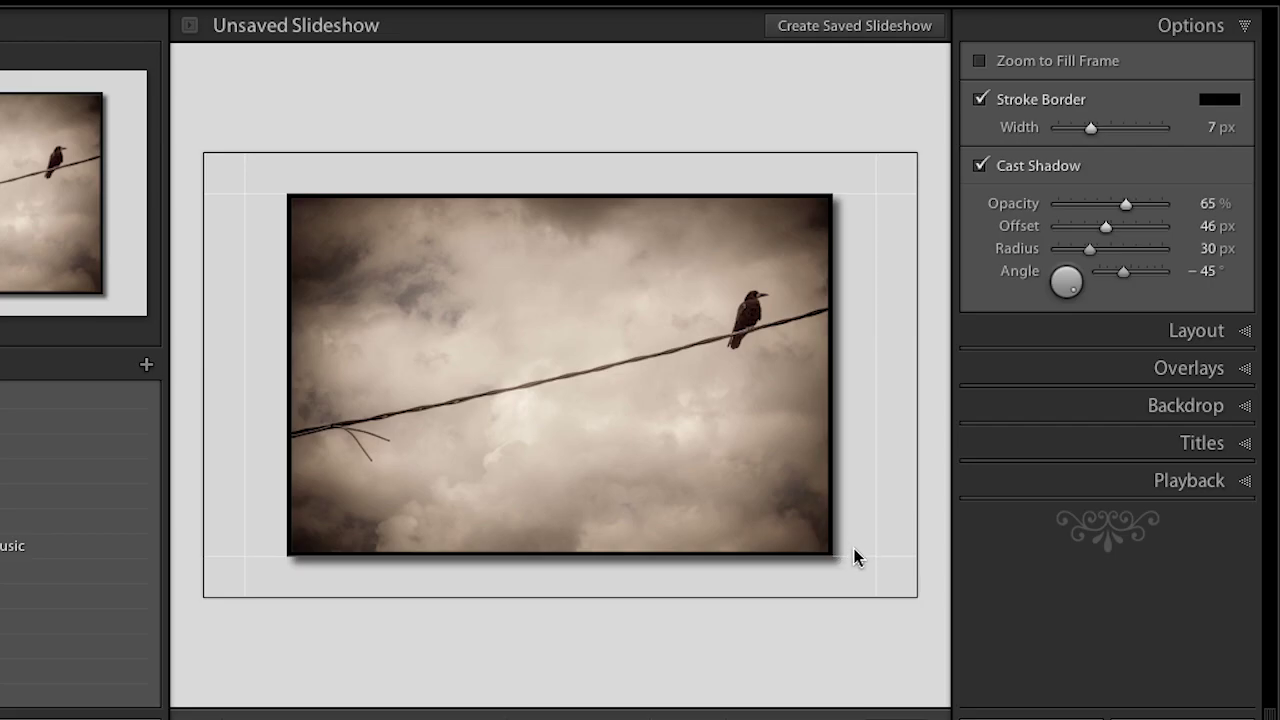
# Step: Turn off the cast shadow, the stroke border and the backdrop's background color
pyautogui.click(980, 164)
pyautogui.click(980, 99)
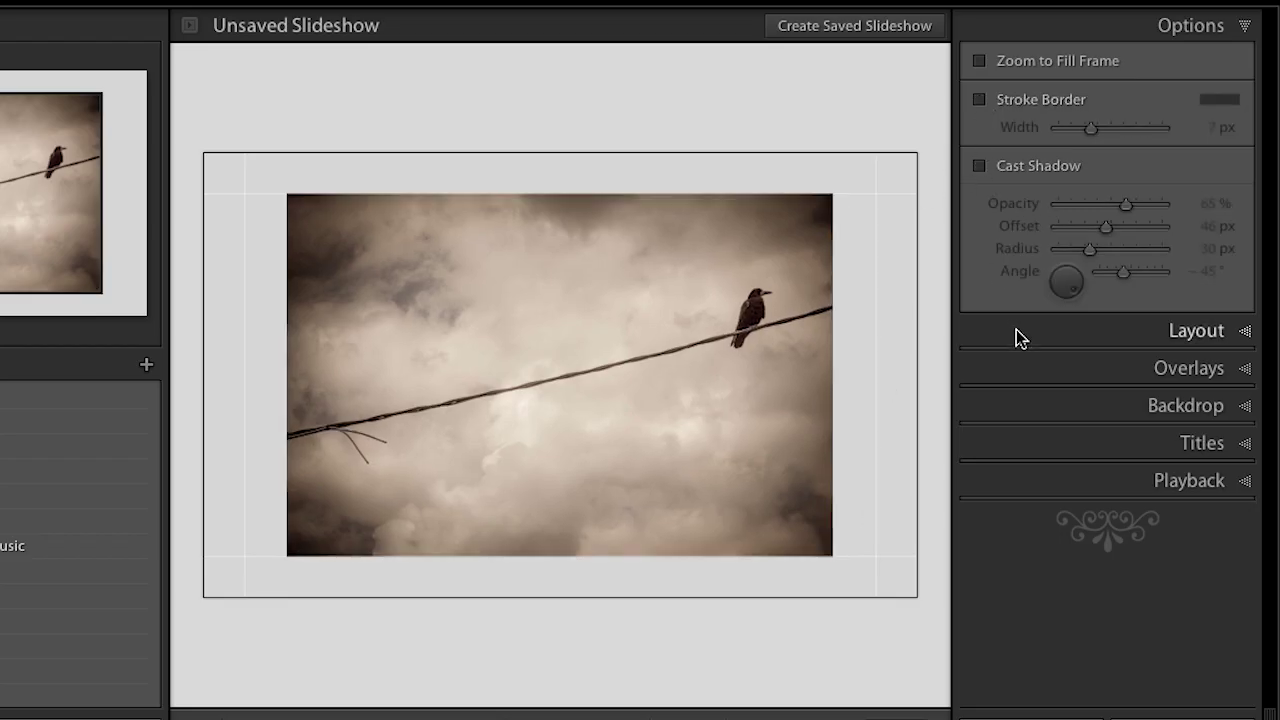
pyautogui.click(1070, 400)
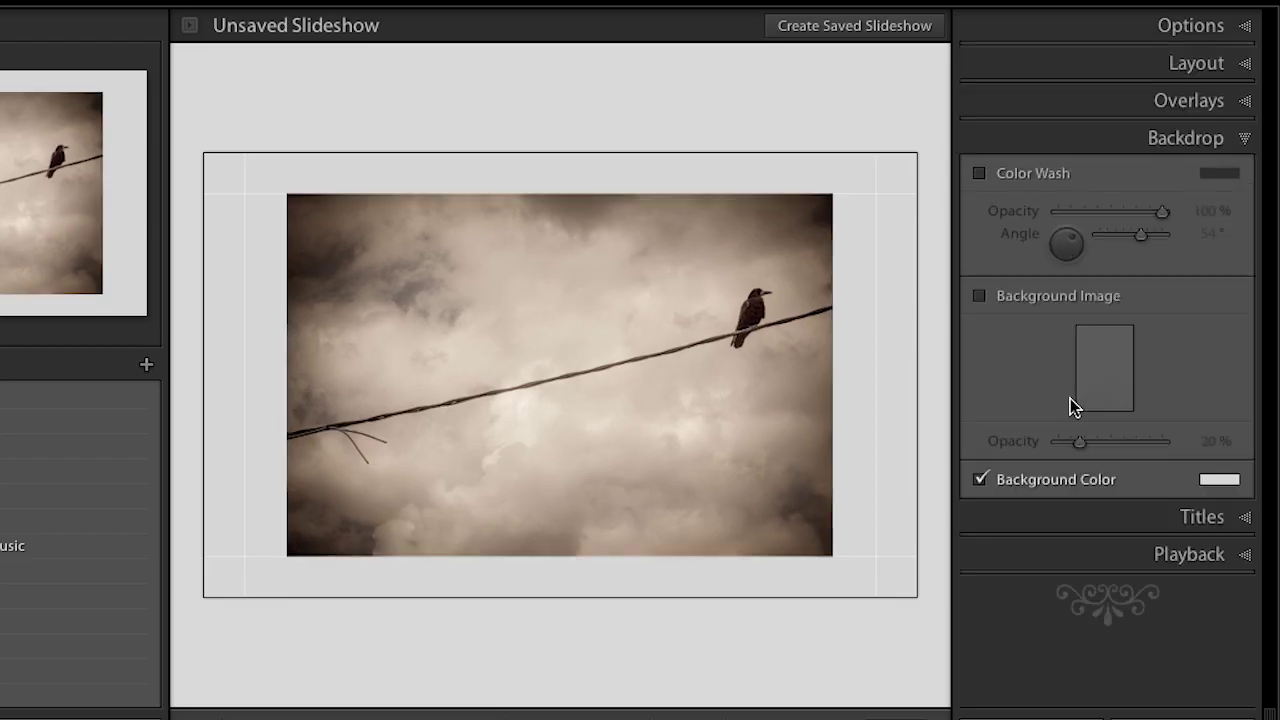
pyautogui.click(979, 480)
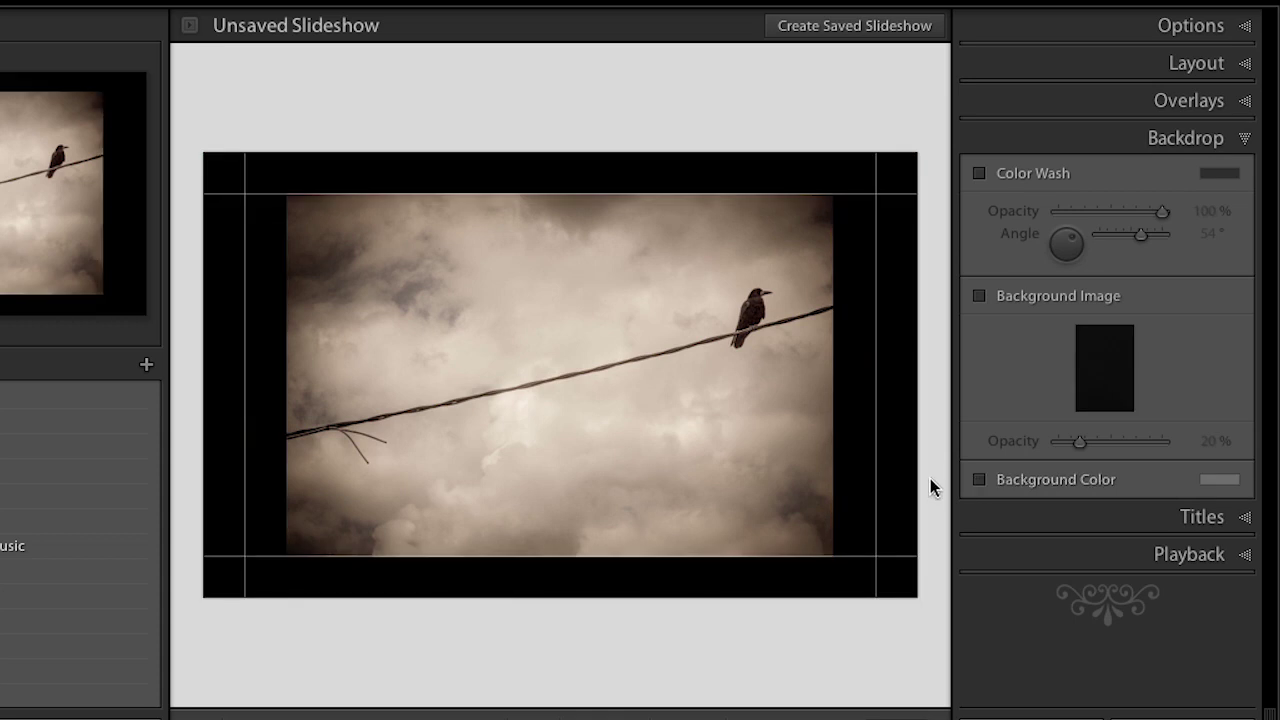
# Step: Resize the photo area with the linked guides so all four margins are 41 px
pyautogui.click(1032, 72)
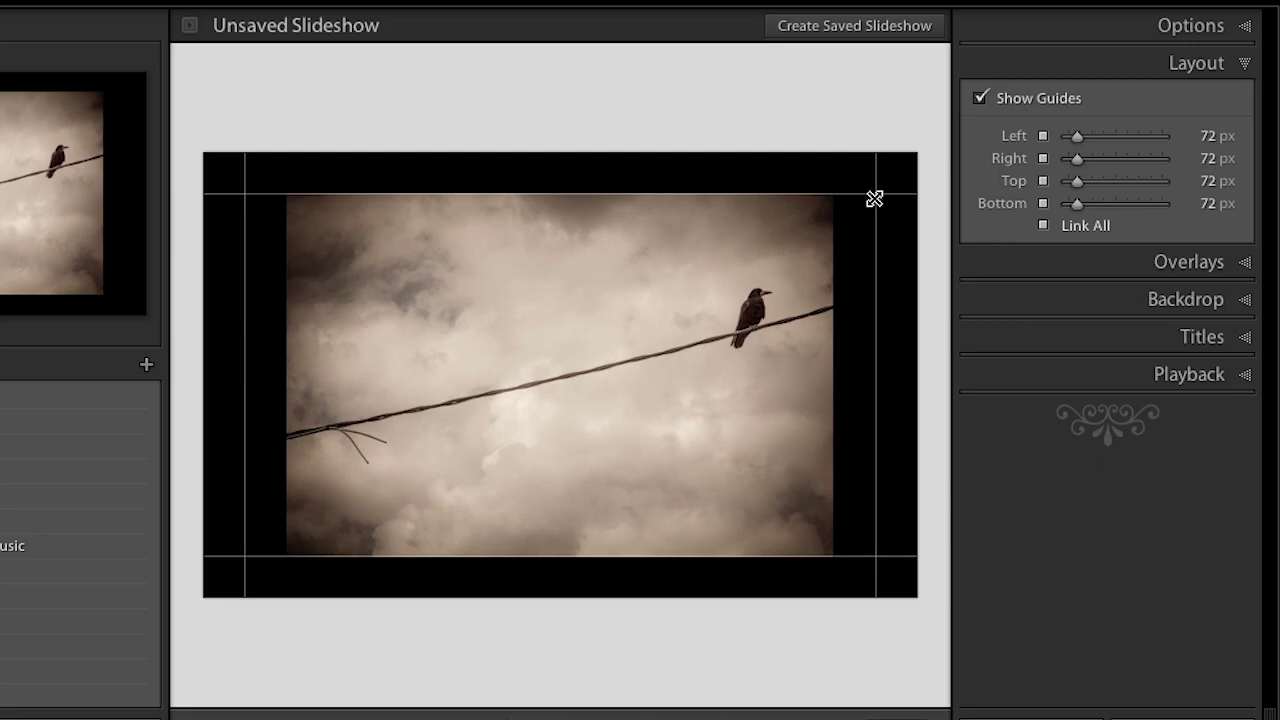
pyautogui.moveTo(875, 196); pyautogui.dragTo(923, 191)
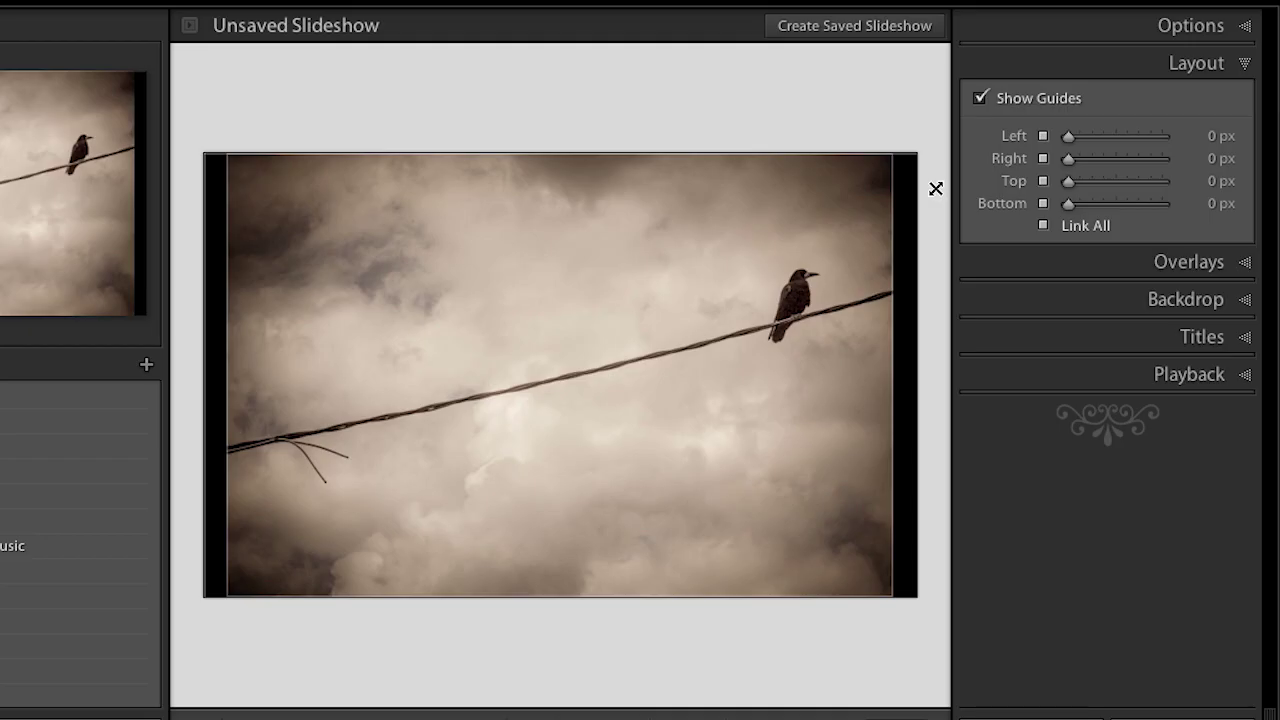
pyautogui.moveTo(935, 188); pyautogui.dragTo(894, 209)
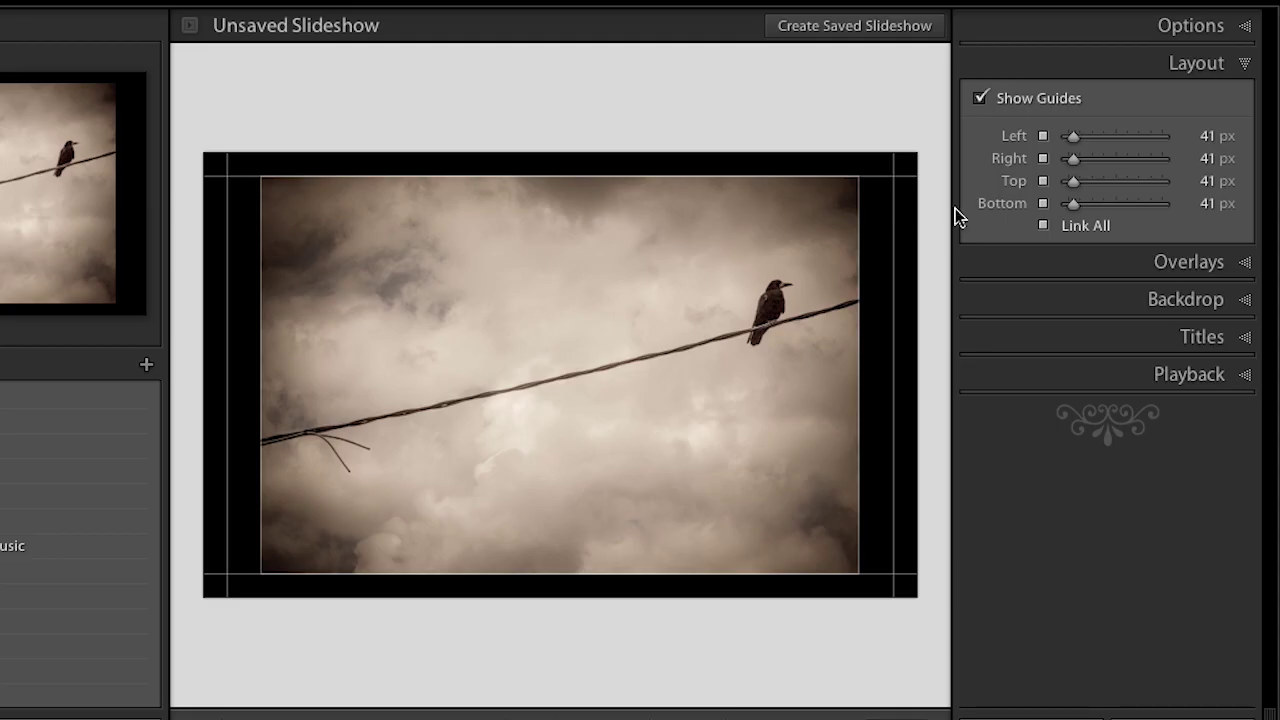
# Step: Unlink the layout guides and set the right margin to 32 px, top to 39 px and bottom to 82 px
pyautogui.click(1044, 226)
pyautogui.moveTo(897, 243)
pyautogui.mouseDown()
pyautogui.moveTo(669, 246)
pyautogui.moveTo(900, 248)
pyautogui.mouseUp()
pyautogui.moveTo(874, 175)
pyautogui.mouseDown()
pyautogui.moveTo(874, 214)
pyautogui.moveTo(871, 174)
pyautogui.mouseUp()
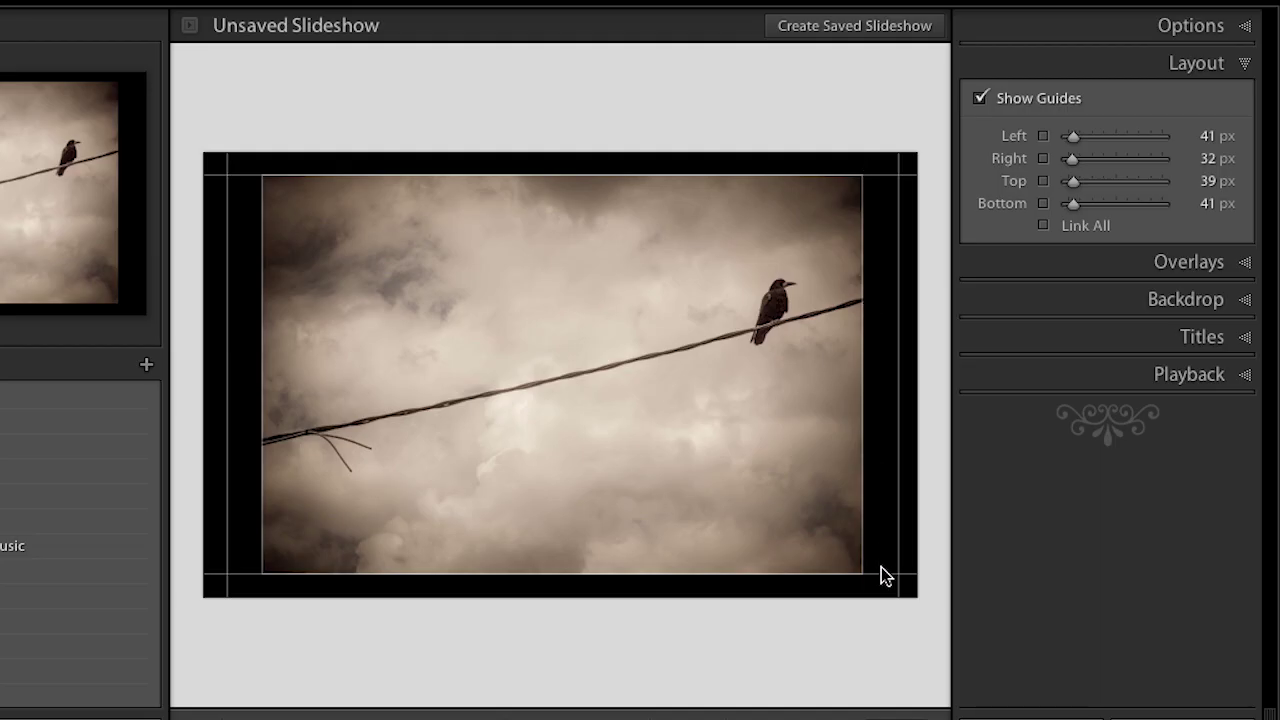
pyautogui.moveTo(885, 576); pyautogui.dragTo(886, 549)
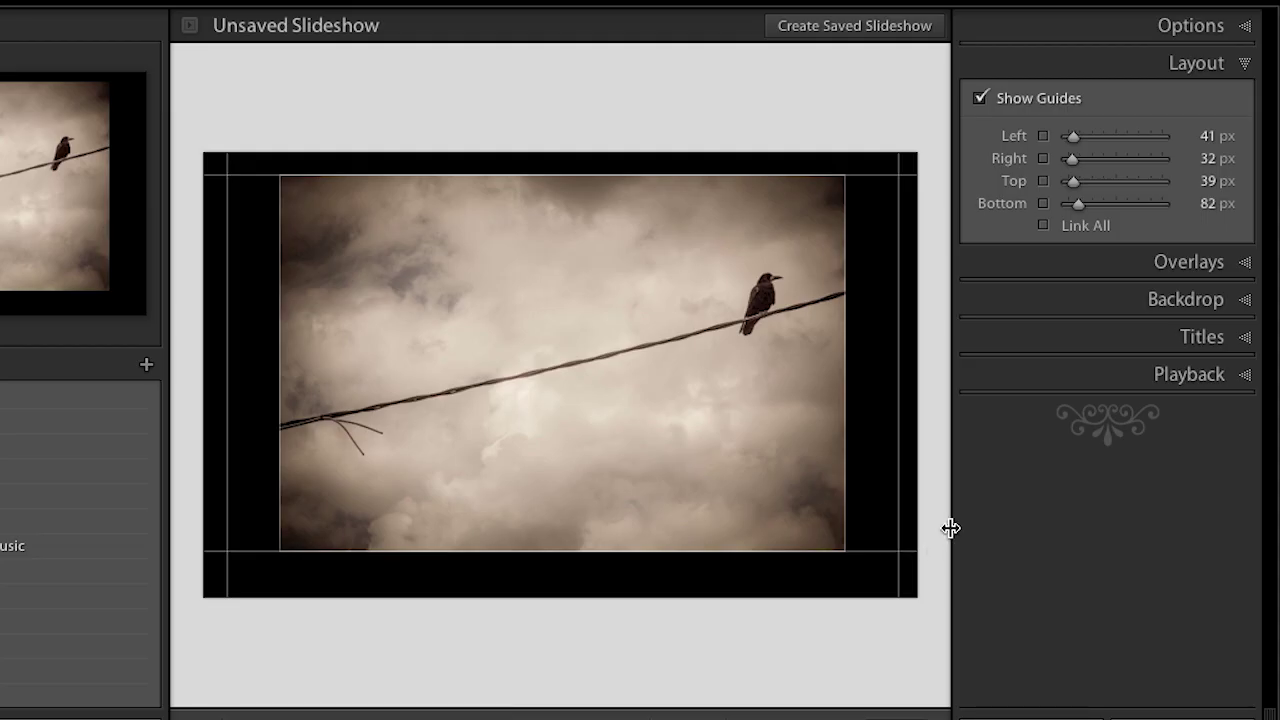
# Step: Show the identity plate on the slide and review its text and saved-plate options in the Identity Plate Editor
pyautogui.click(1062, 270)
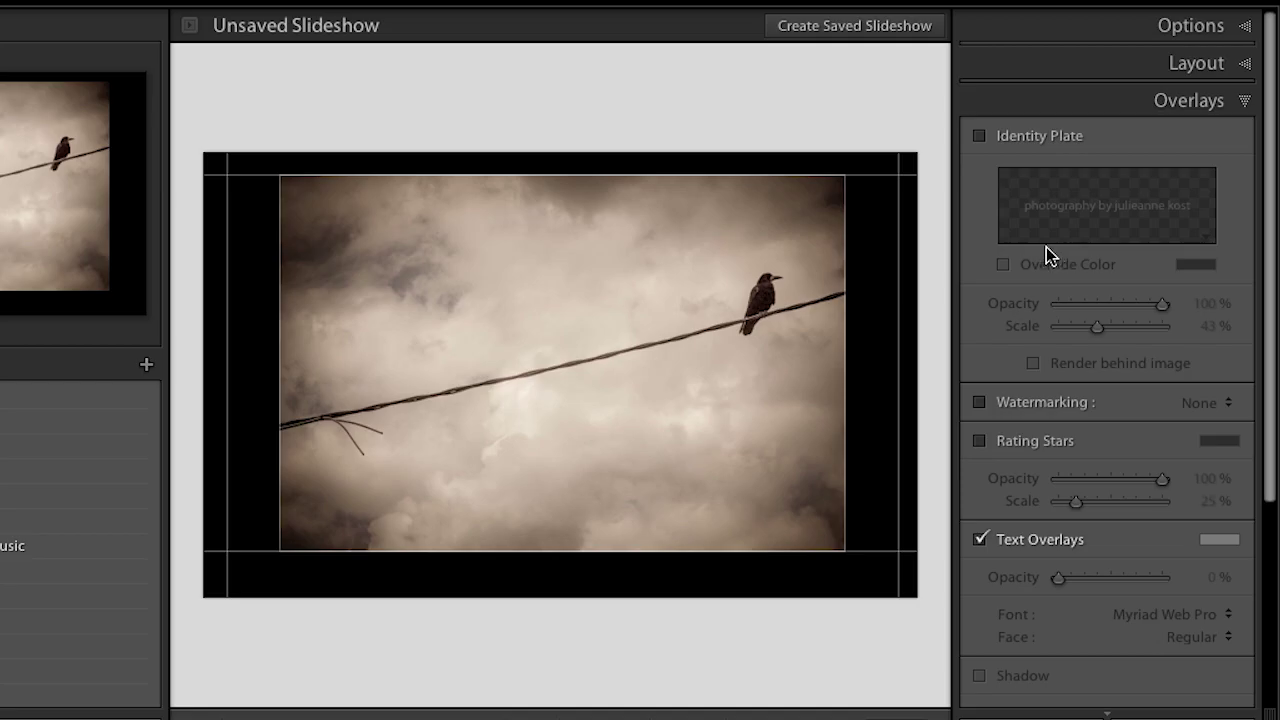
pyautogui.click(980, 137)
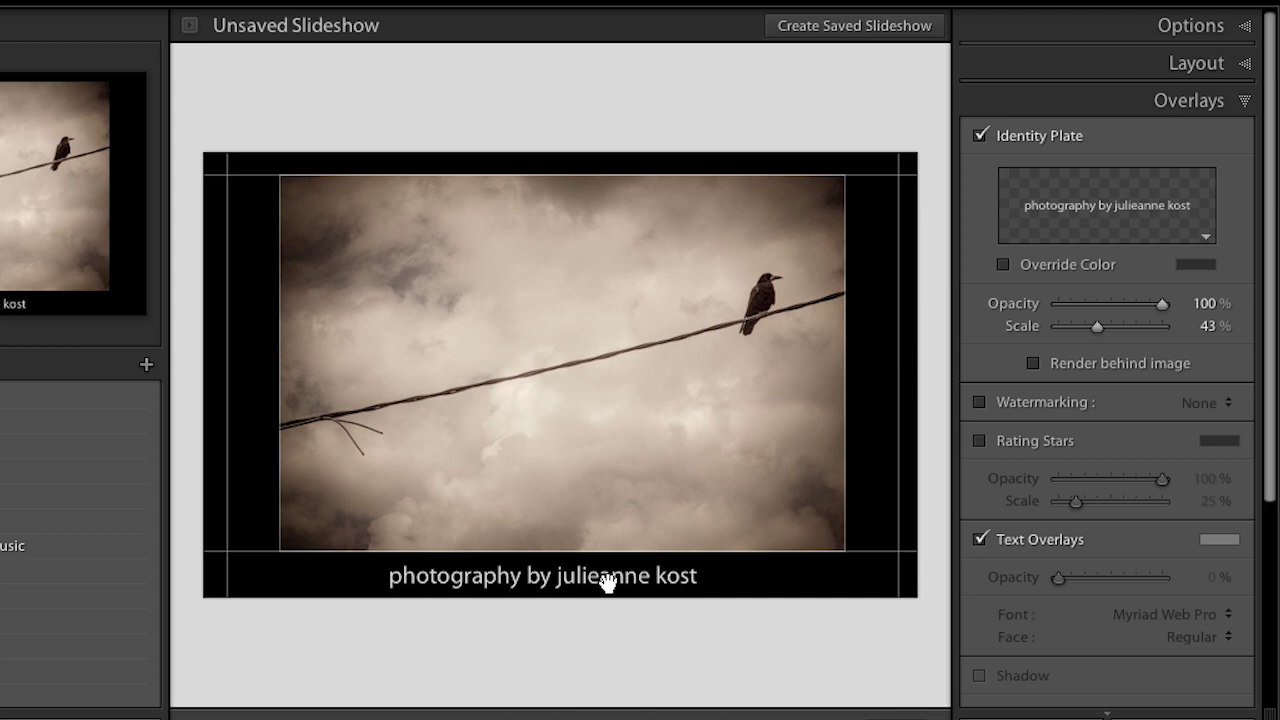
pyautogui.click(1207, 240)
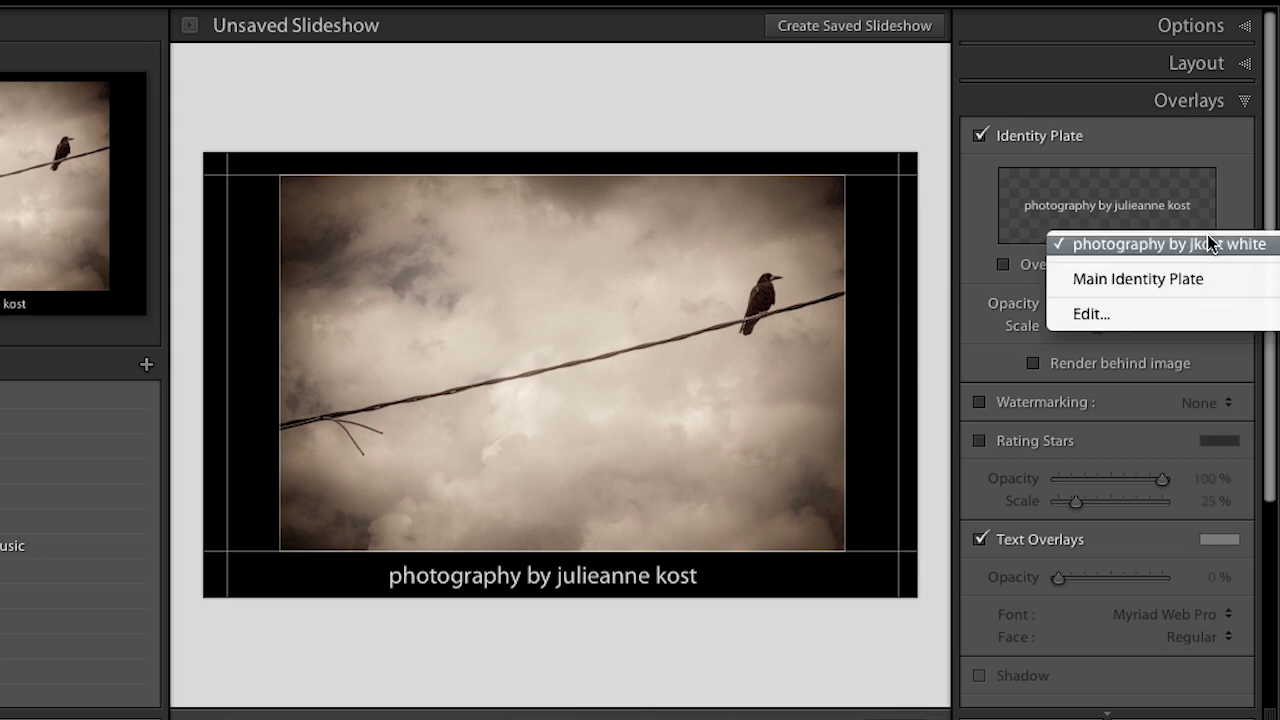
pyautogui.click(1177, 311)
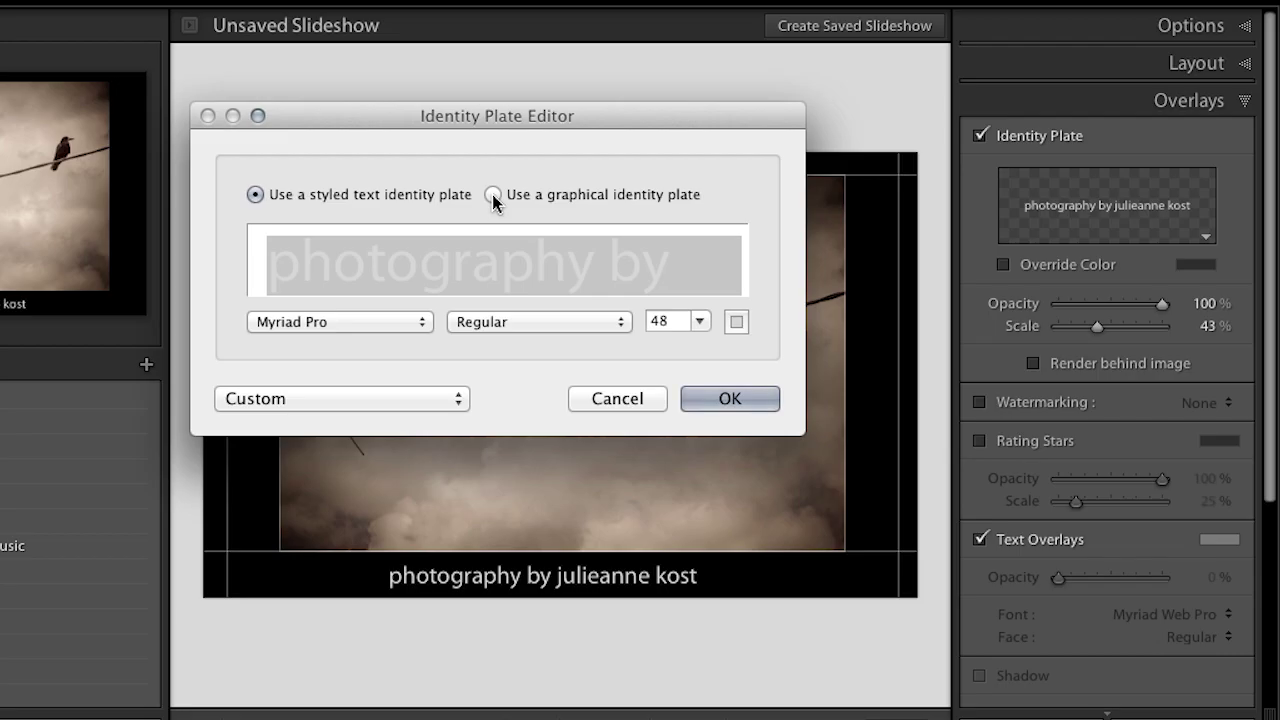
pyautogui.click(506, 262)
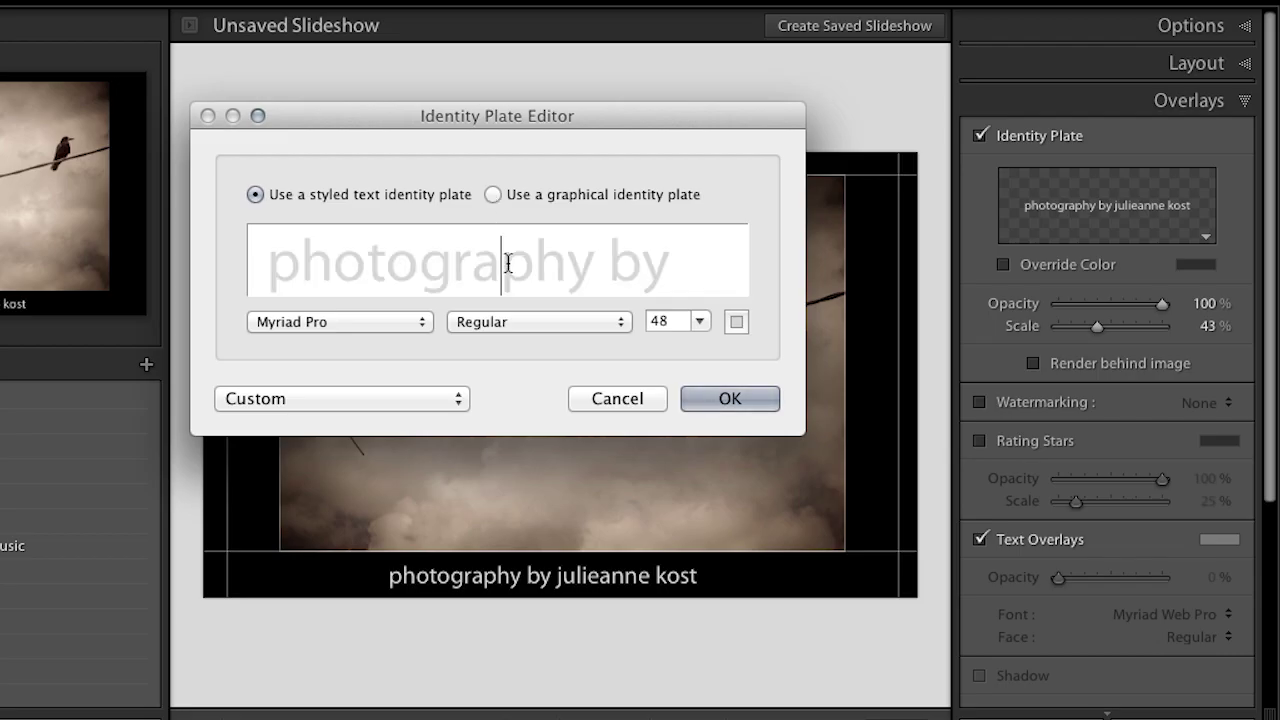
pyautogui.moveTo(692, 266); pyautogui.dragTo(172, 263)
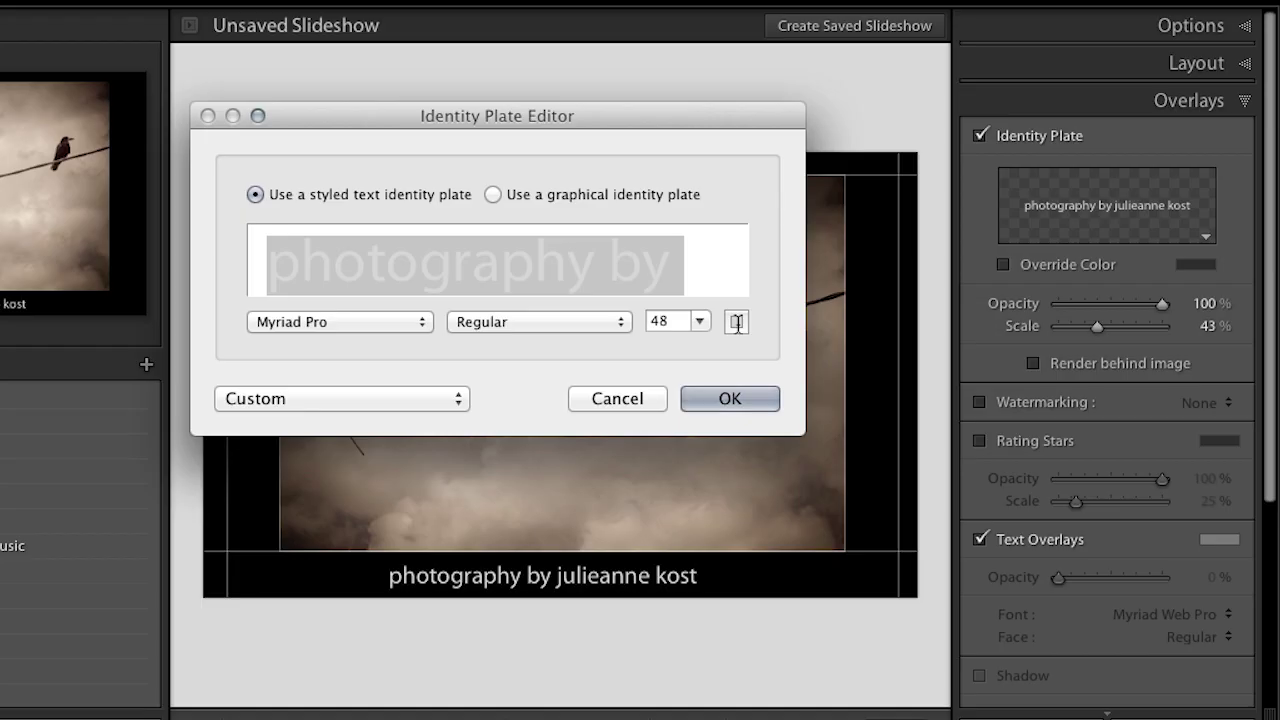
pyautogui.click(419, 400)
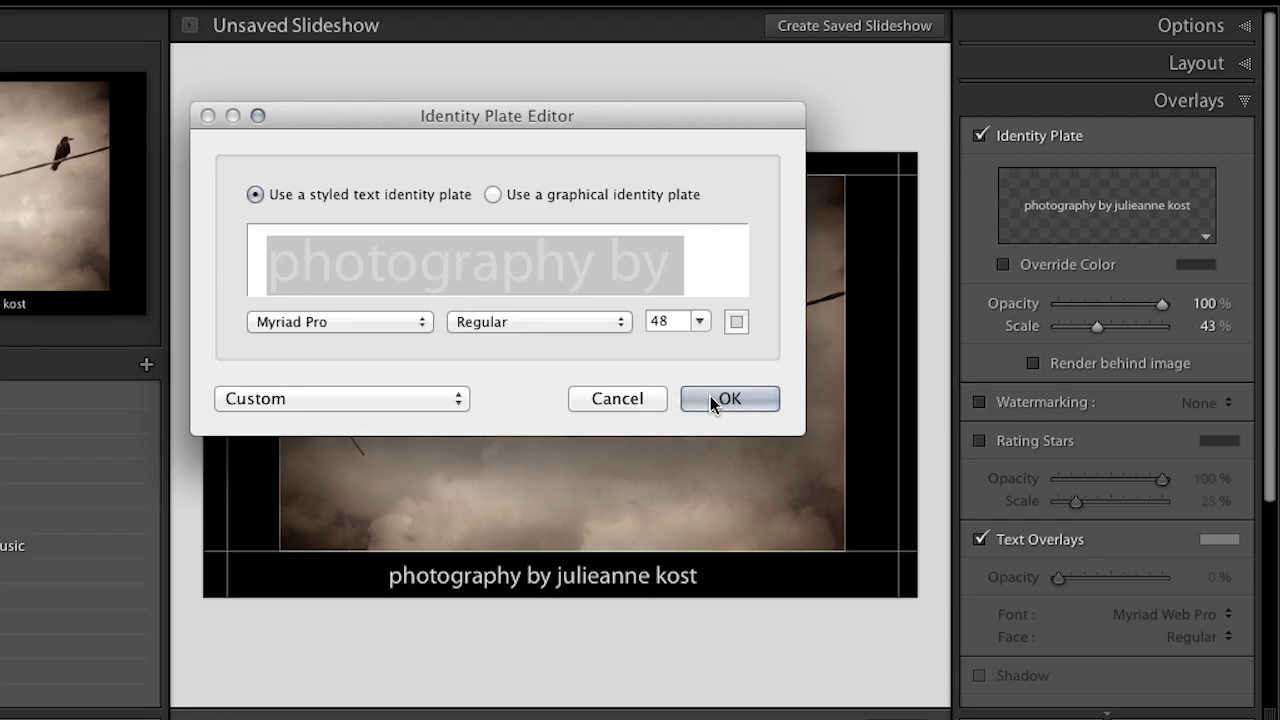
pyautogui.click(710, 398)
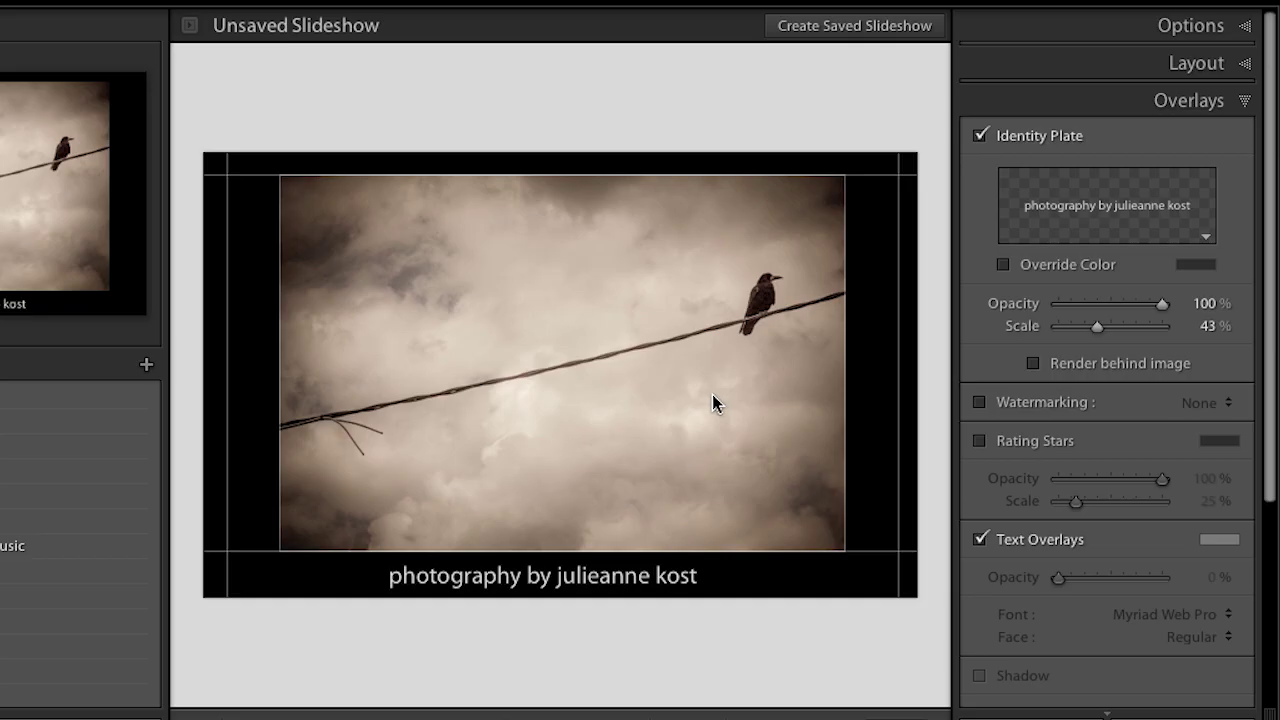
# Step: Override the identity plate's color with a light peach sampled from the photo (R 89%, G 78%, B 71%)
pyautogui.click(1003, 266)
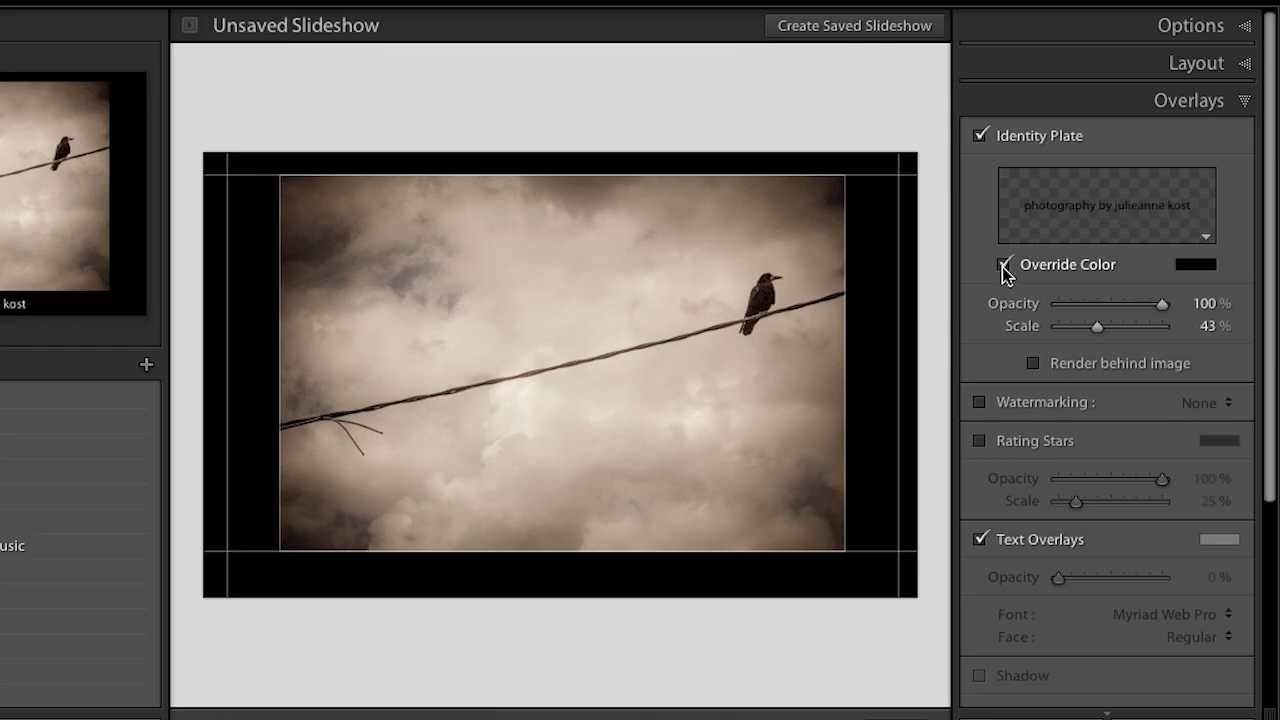
pyautogui.click(1212, 265)
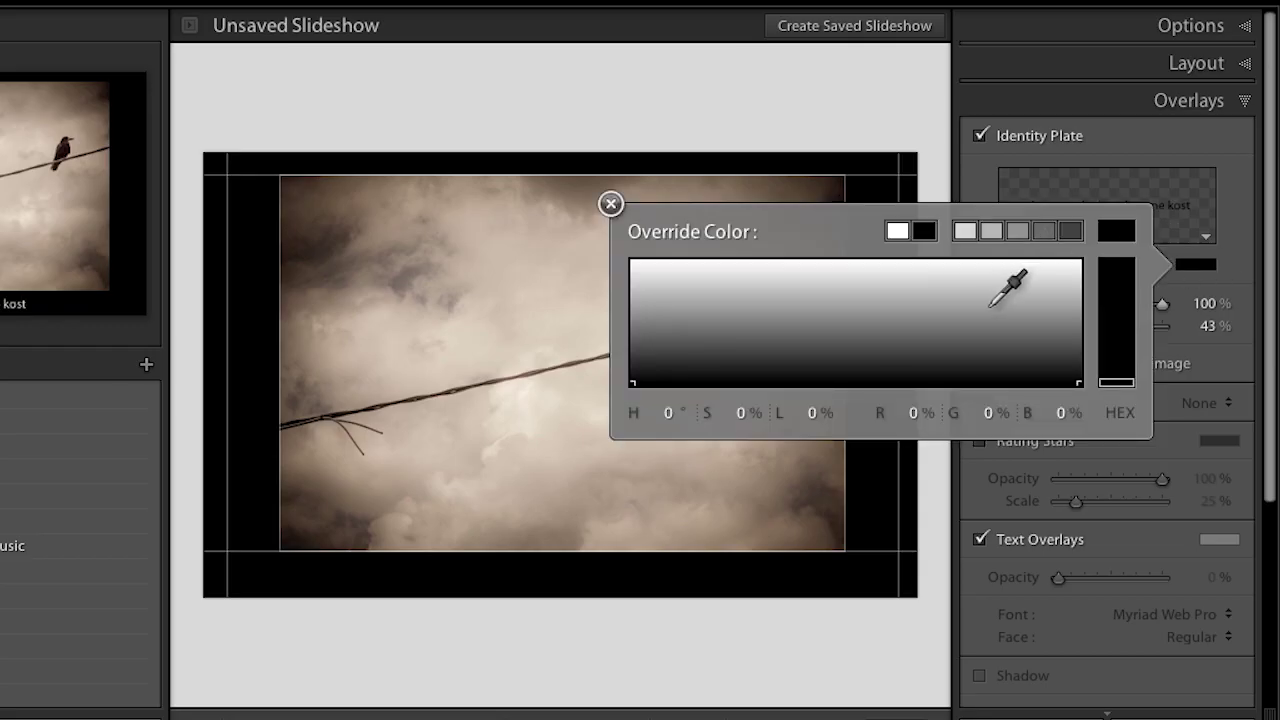
pyautogui.click(986, 320)
pyautogui.click(984, 326)
pyautogui.moveTo(1131, 380); pyautogui.dragTo(1131, 298)
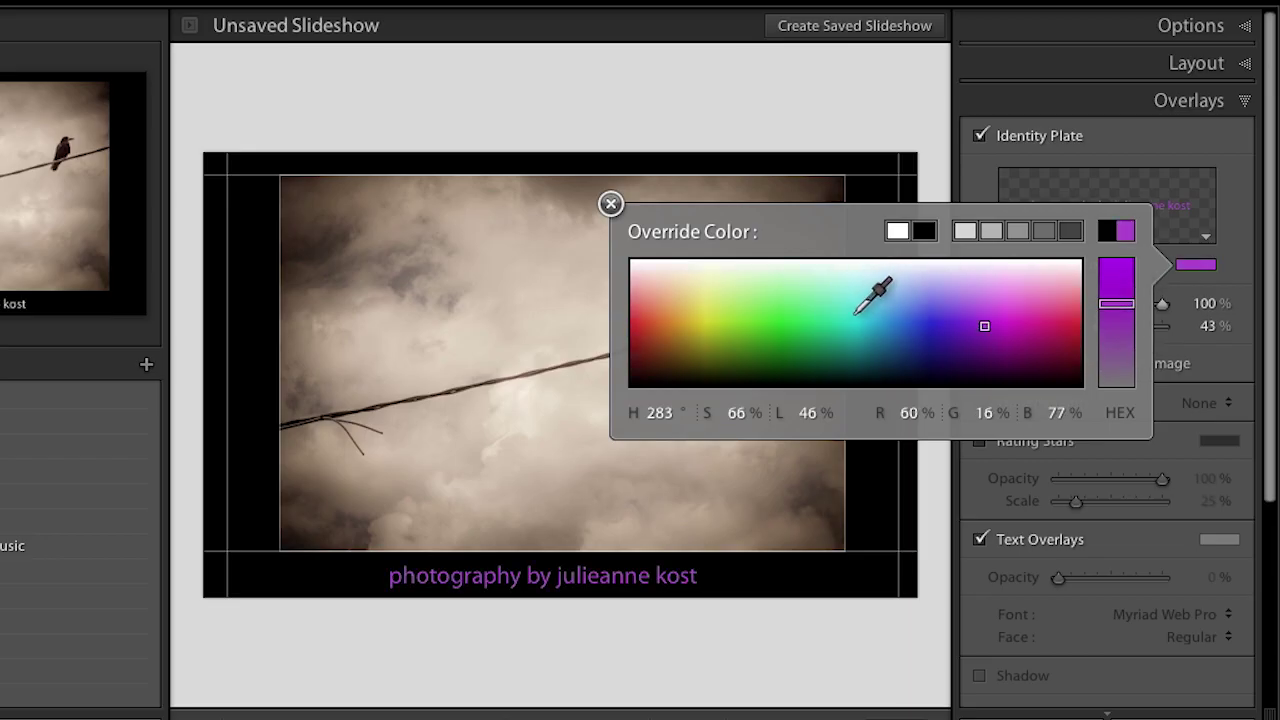
pyautogui.moveTo(806, 306)
pyautogui.mouseDown()
pyautogui.moveTo(794, 586)
pyautogui.moveTo(666, 329)
pyautogui.moveTo(894, 320)
pyautogui.moveTo(902, 333)
pyautogui.moveTo(1080, 337)
pyautogui.moveTo(820, 480)
pyautogui.moveTo(566, 476)
pyautogui.mouseUp()
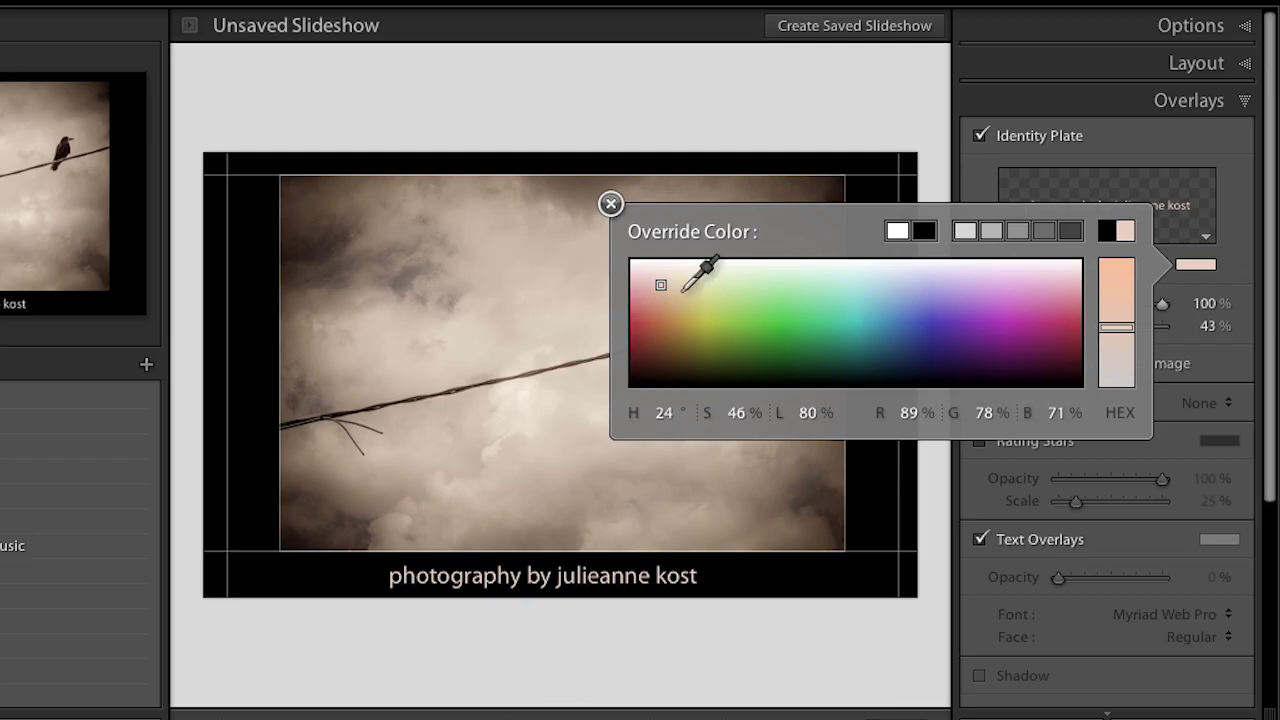
# Step: Turn off the identity plate's color override, keep its opacity at 100%, scale it to 37%, and check it on another slide
pyautogui.click(610, 205)
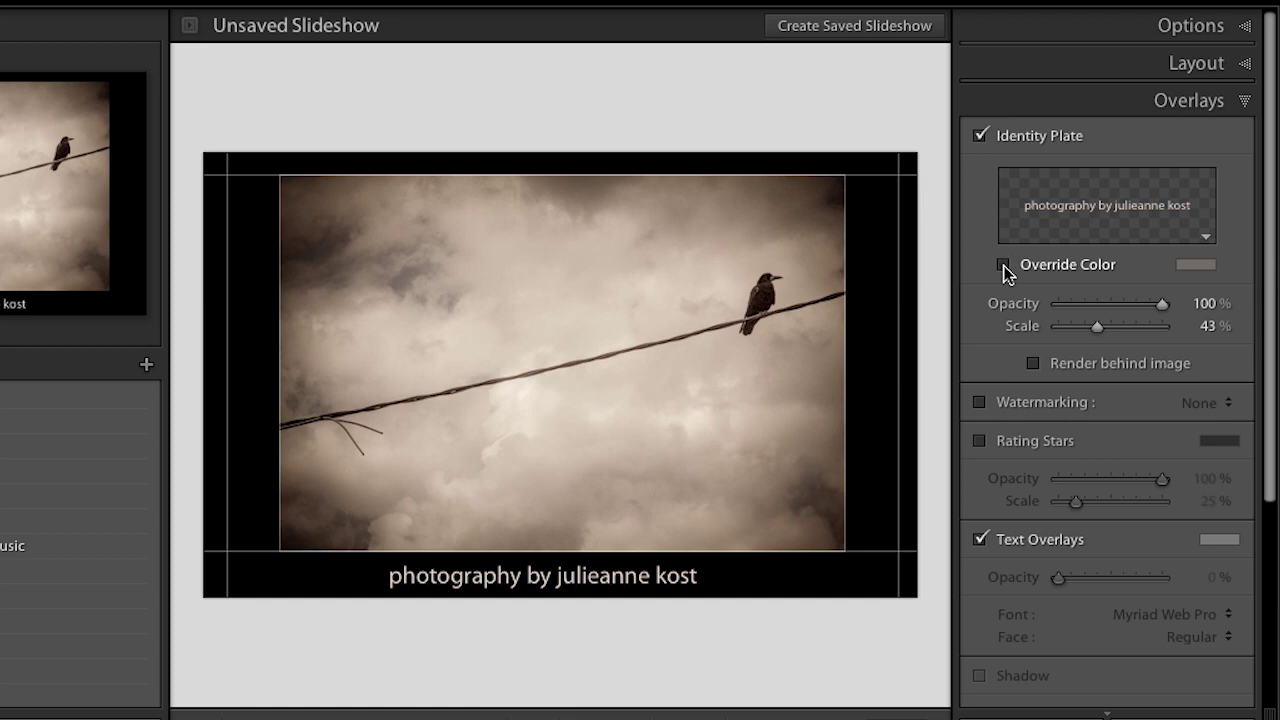
pyautogui.moveTo(1163, 306); pyautogui.dragTo(1207, 308)
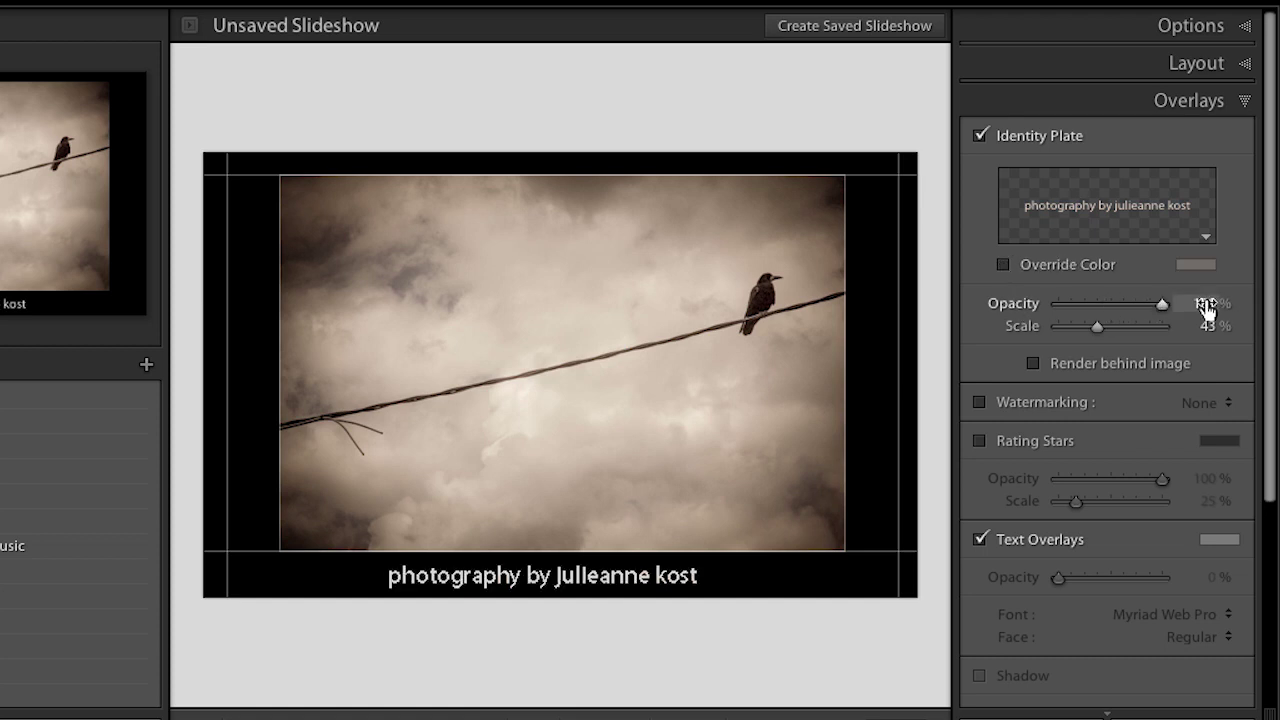
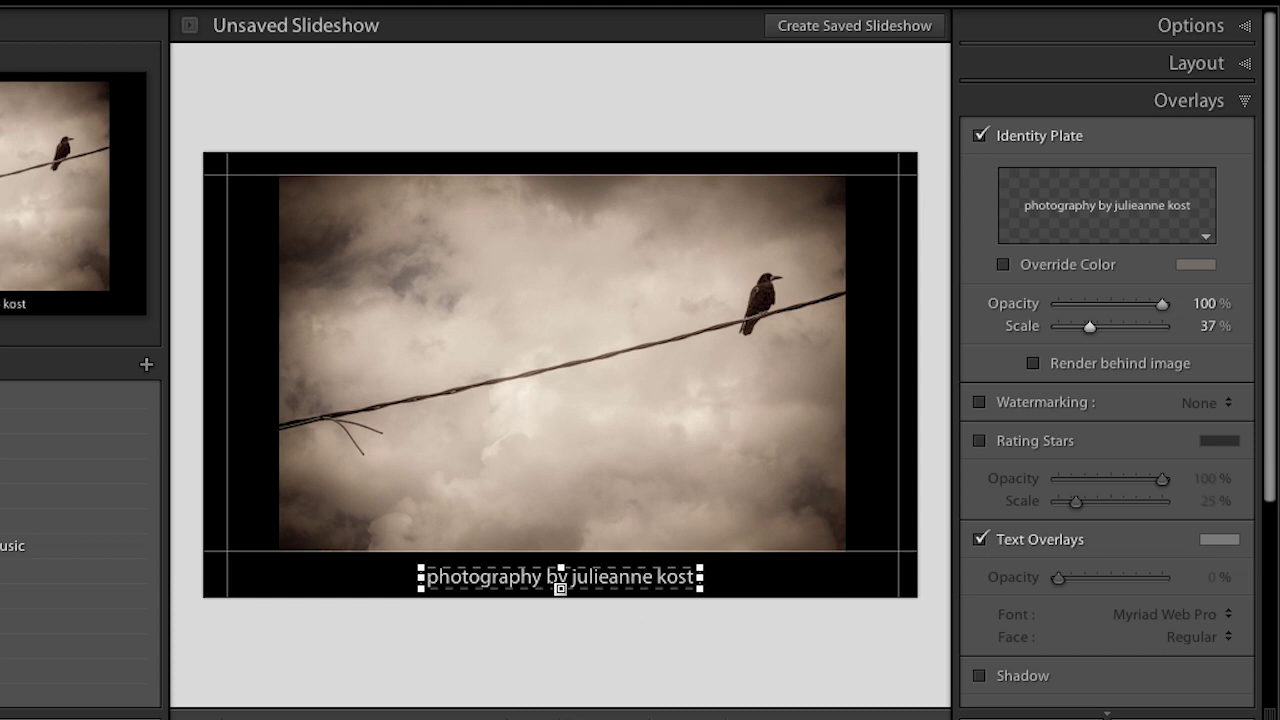
pyautogui.press('Right')
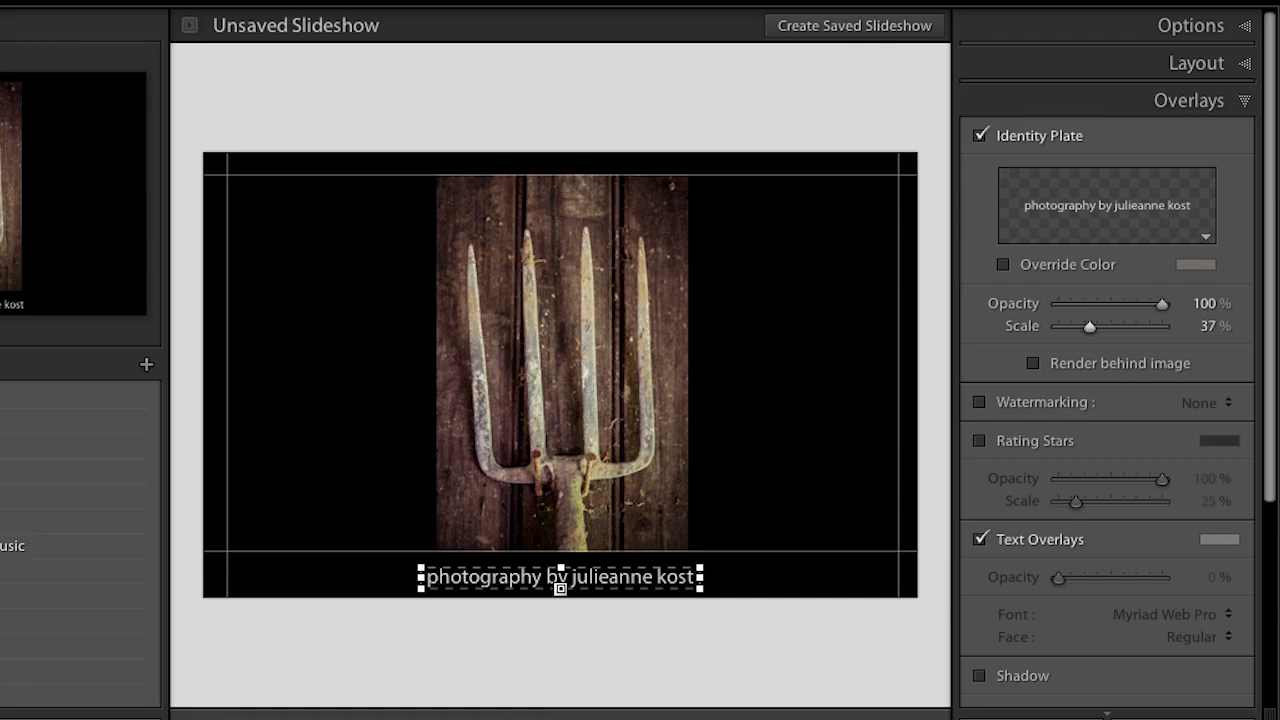
pyautogui.press('Left')
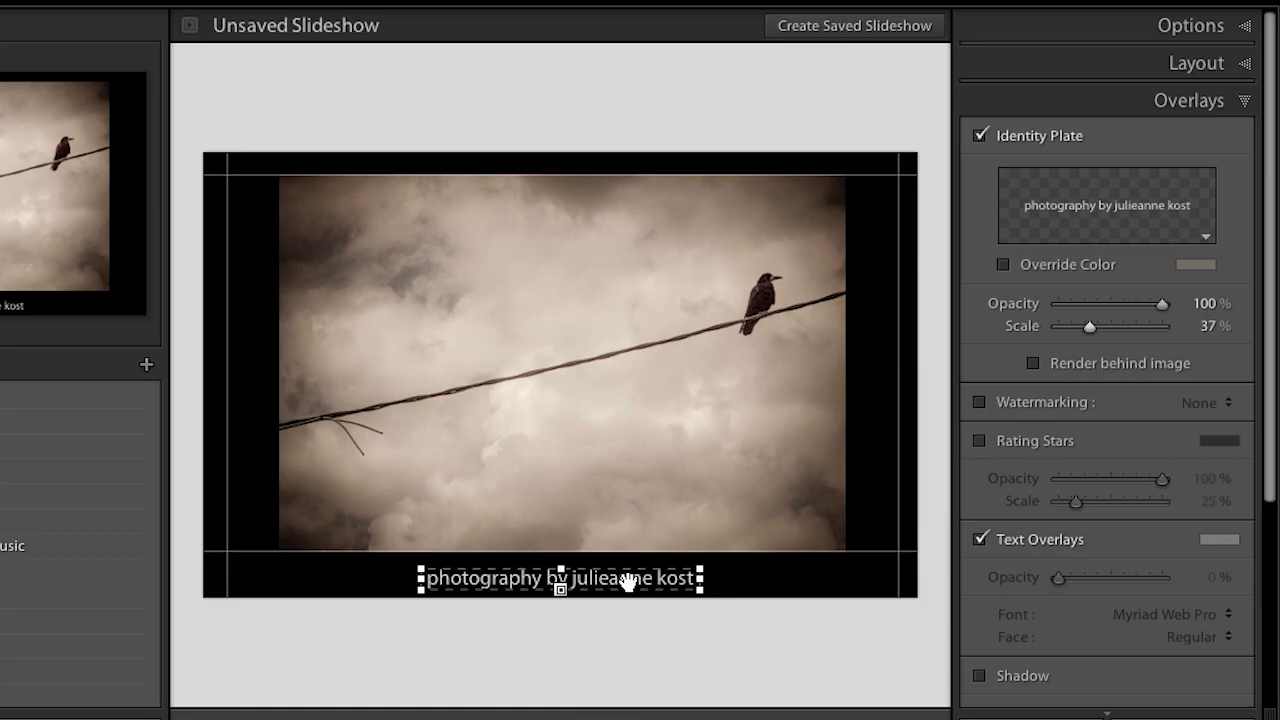
# Step: Try the identity plate over the photo's lower-left corner, check it on a vertical slide, and return it centered below the photo
pyautogui.moveTo(628, 582); pyautogui.dragTo(502, 522)
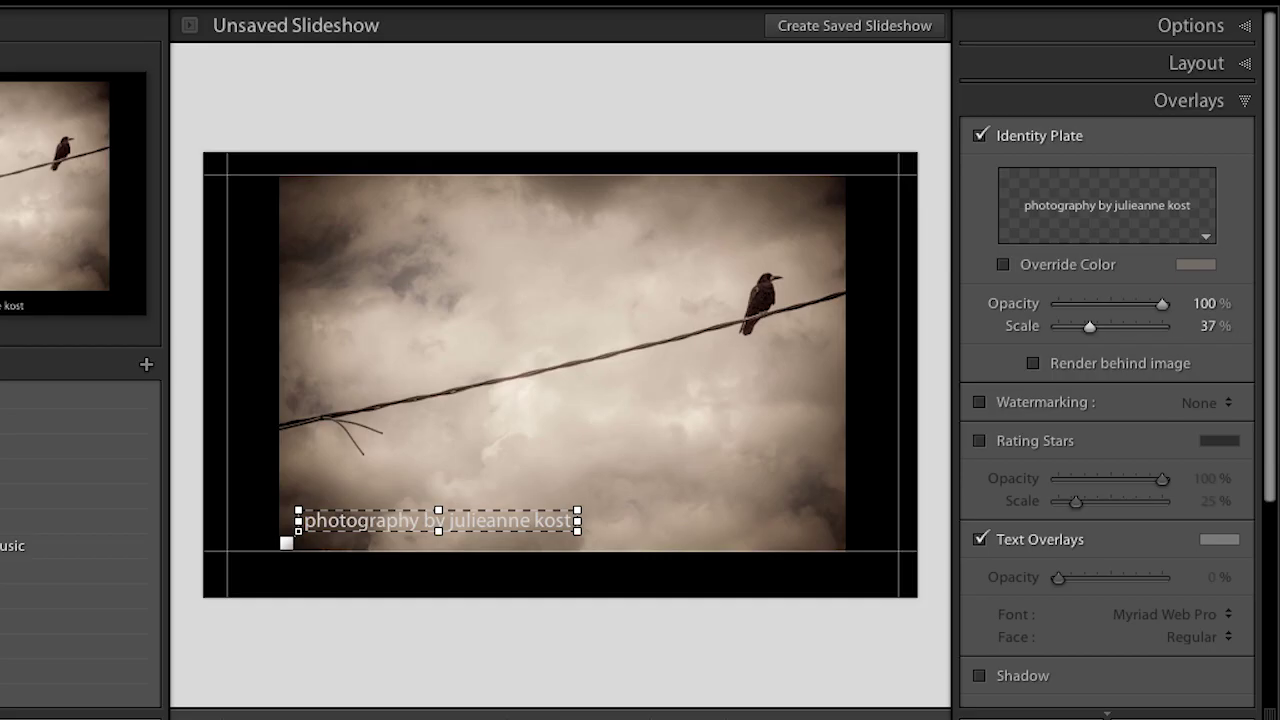
pyautogui.press('Right')
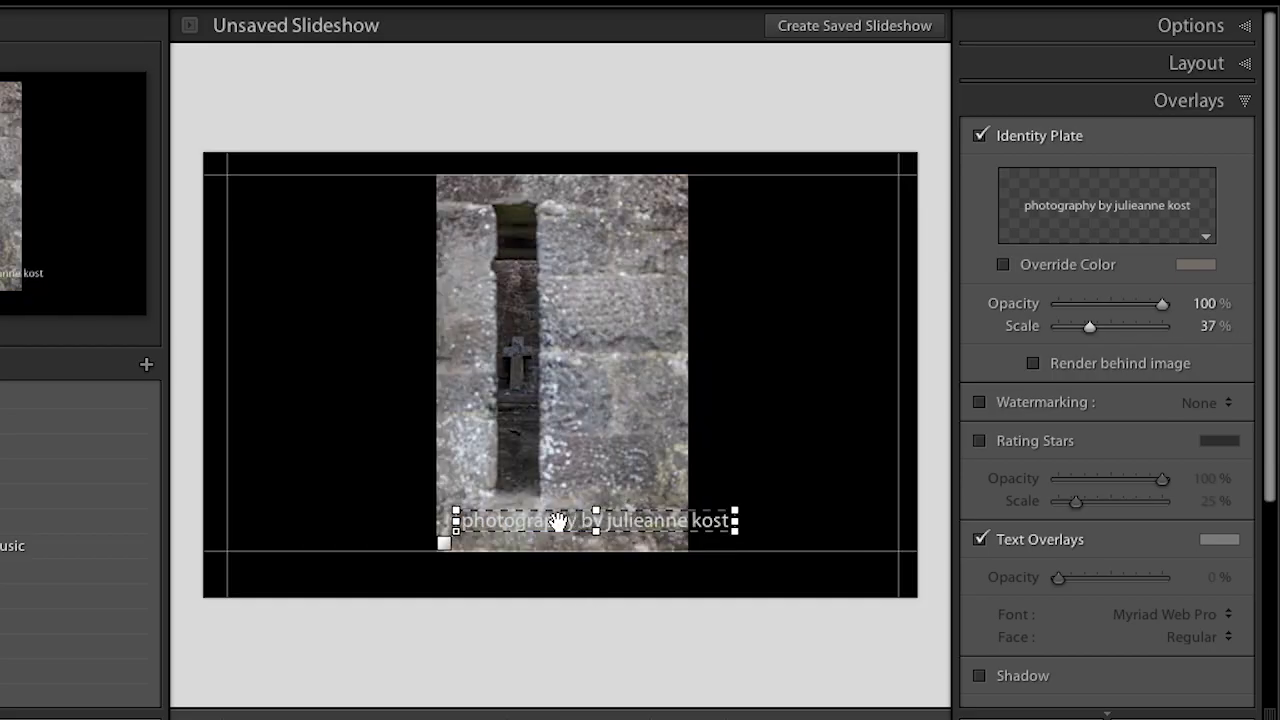
pyautogui.moveTo(549, 520); pyautogui.dragTo(515, 577)
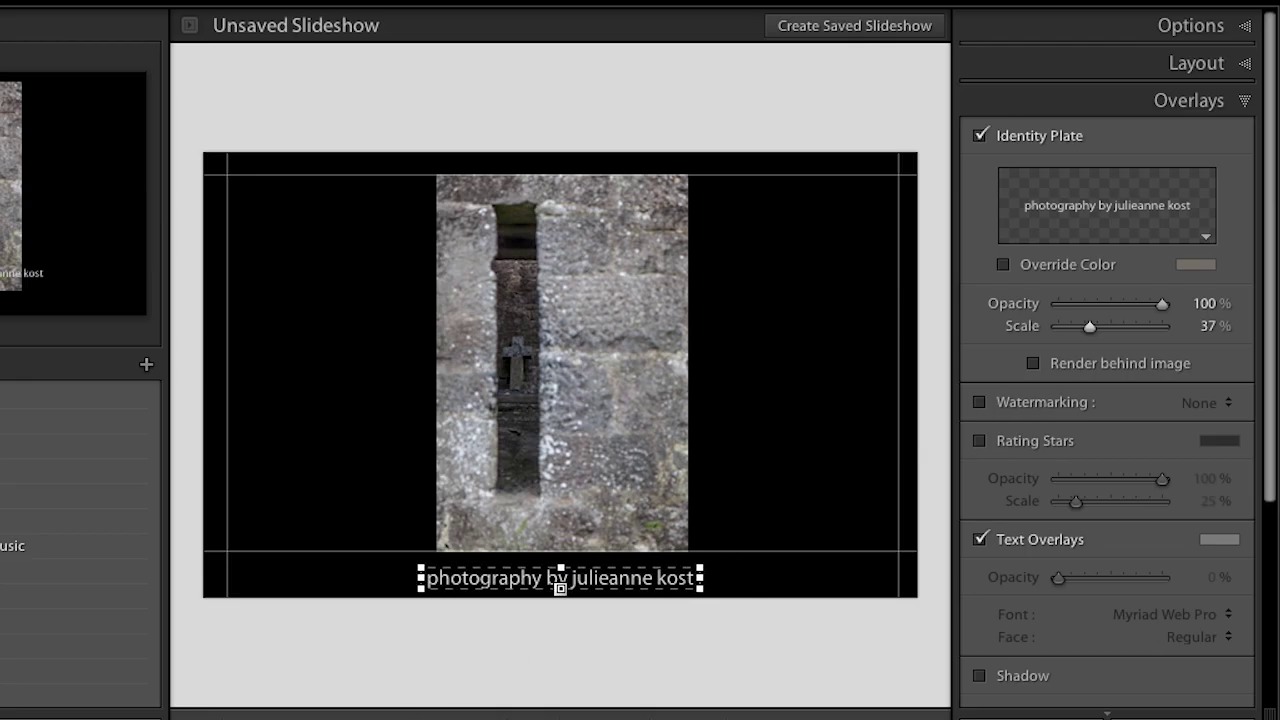
pyautogui.press('Right')
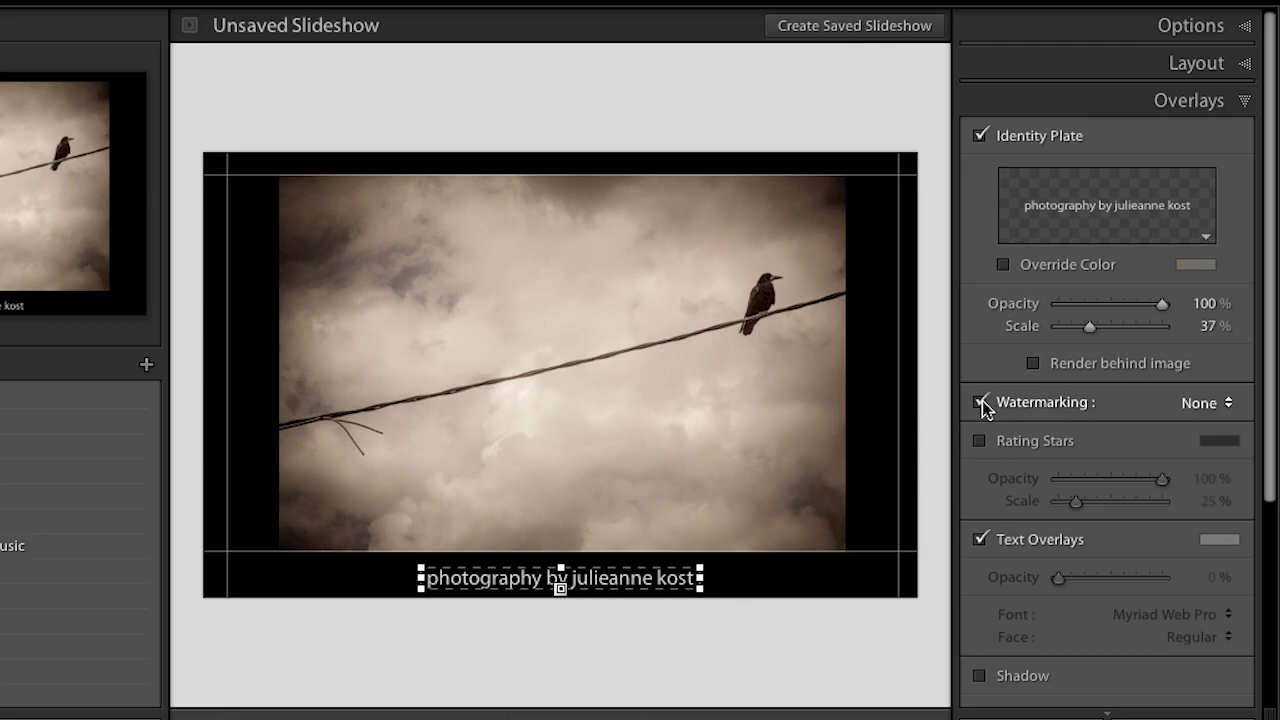
# Step: Try the Graphic logo watermark on the slides by choosing it in the Watermark Editor, and turn watermarking off again
pyautogui.click(1186, 402)
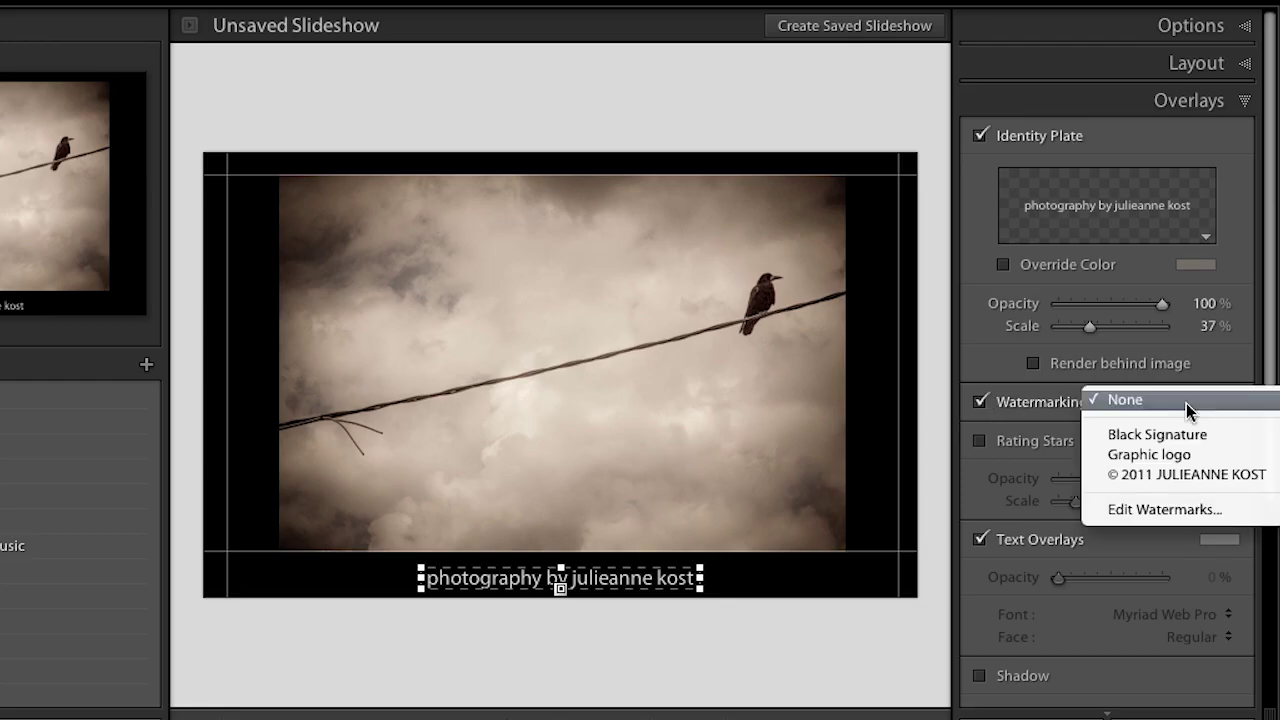
pyautogui.click(1184, 508)
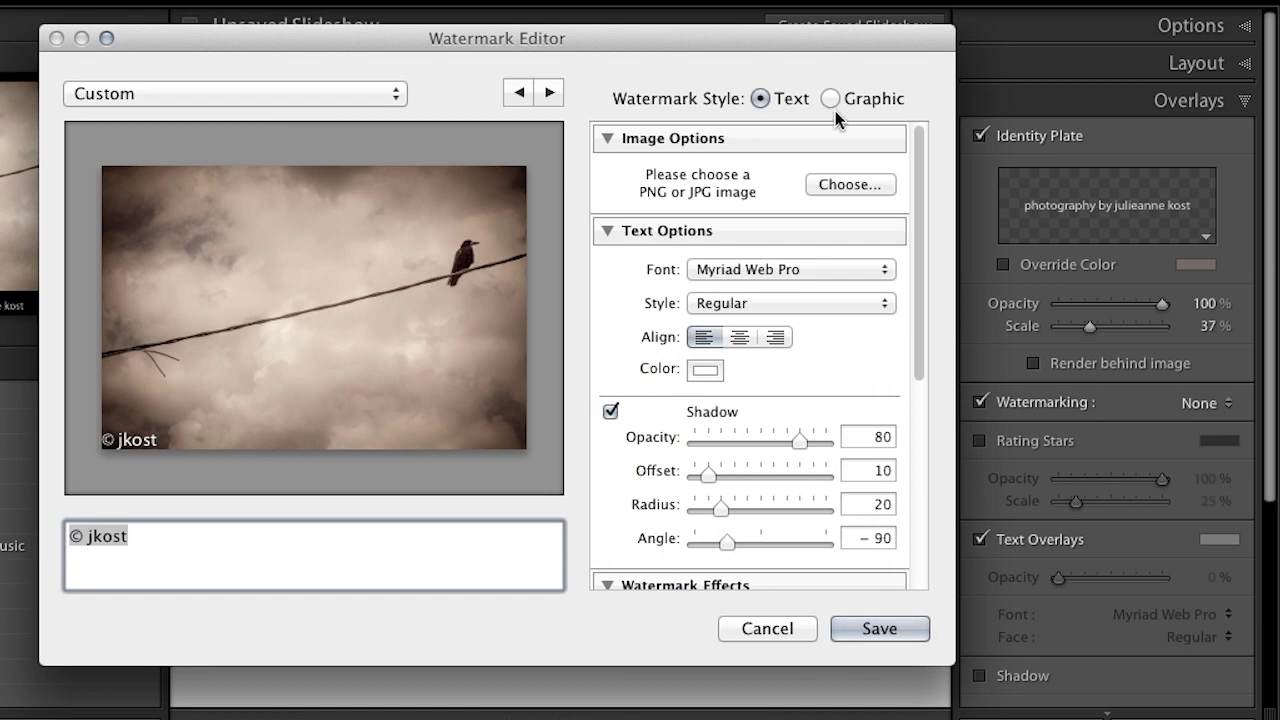
pyautogui.click(320, 94)
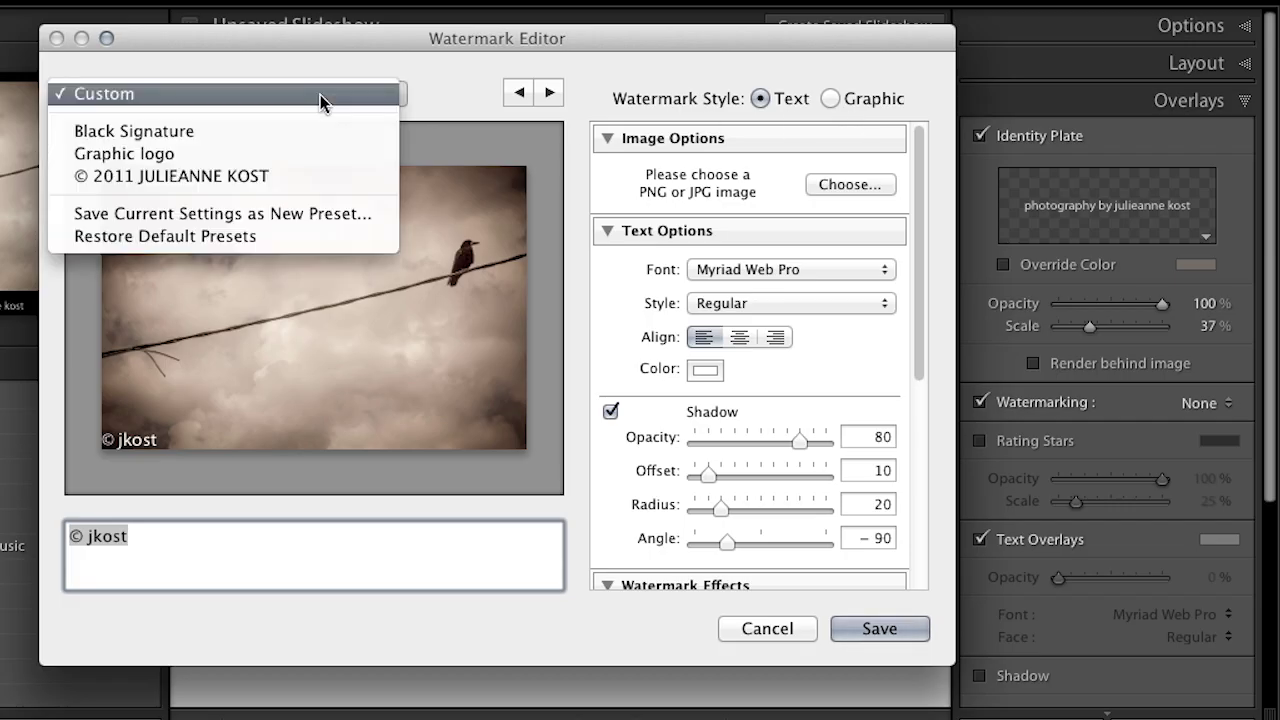
pyautogui.click(314, 162)
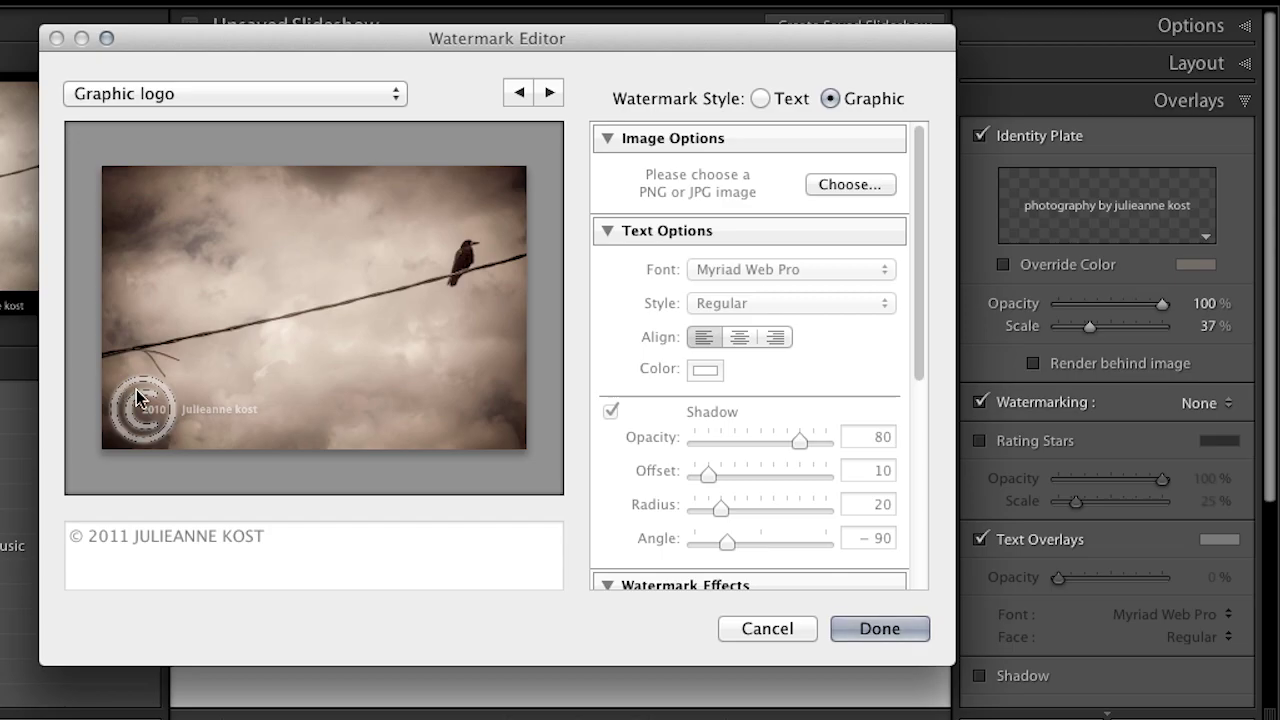
pyautogui.click(870, 628)
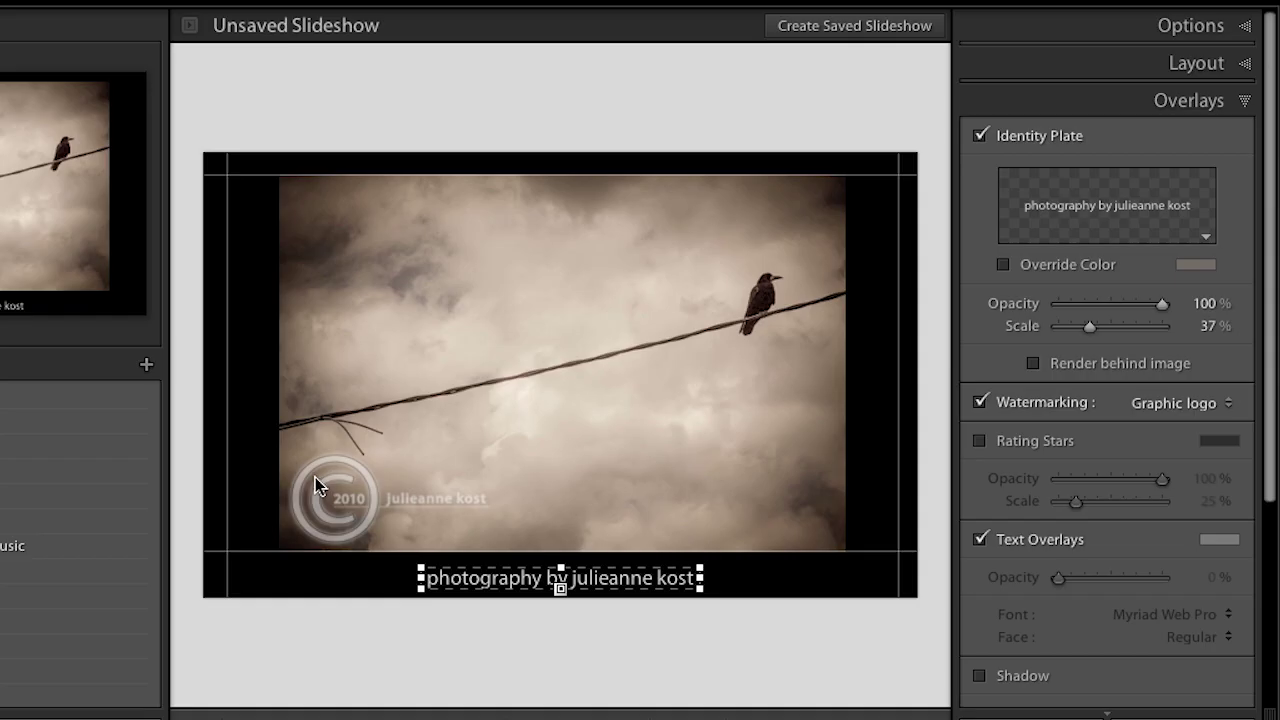
pyautogui.click(980, 403)
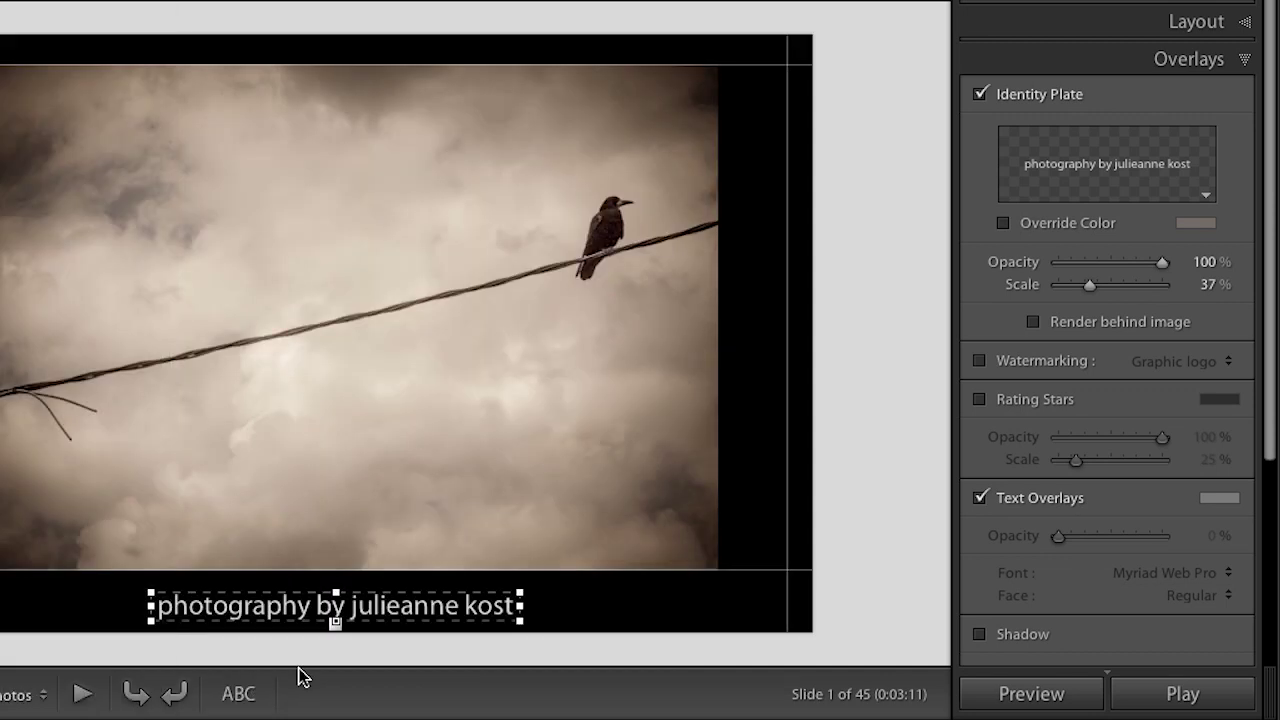
# Step: Try a custom text overlay reading "Ireland Trip 2011" near the top center of the photo, and delete it
pyautogui.click(243, 695)
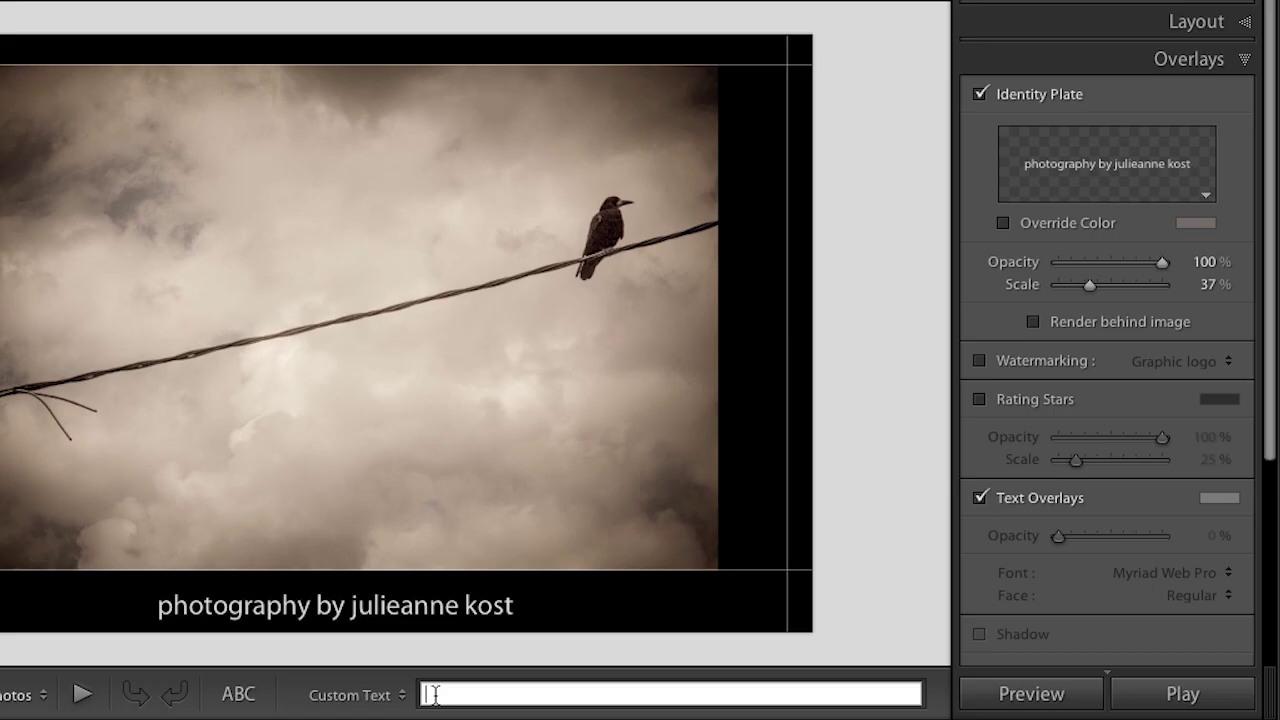
pyautogui.write('Ireland Trip 2011')
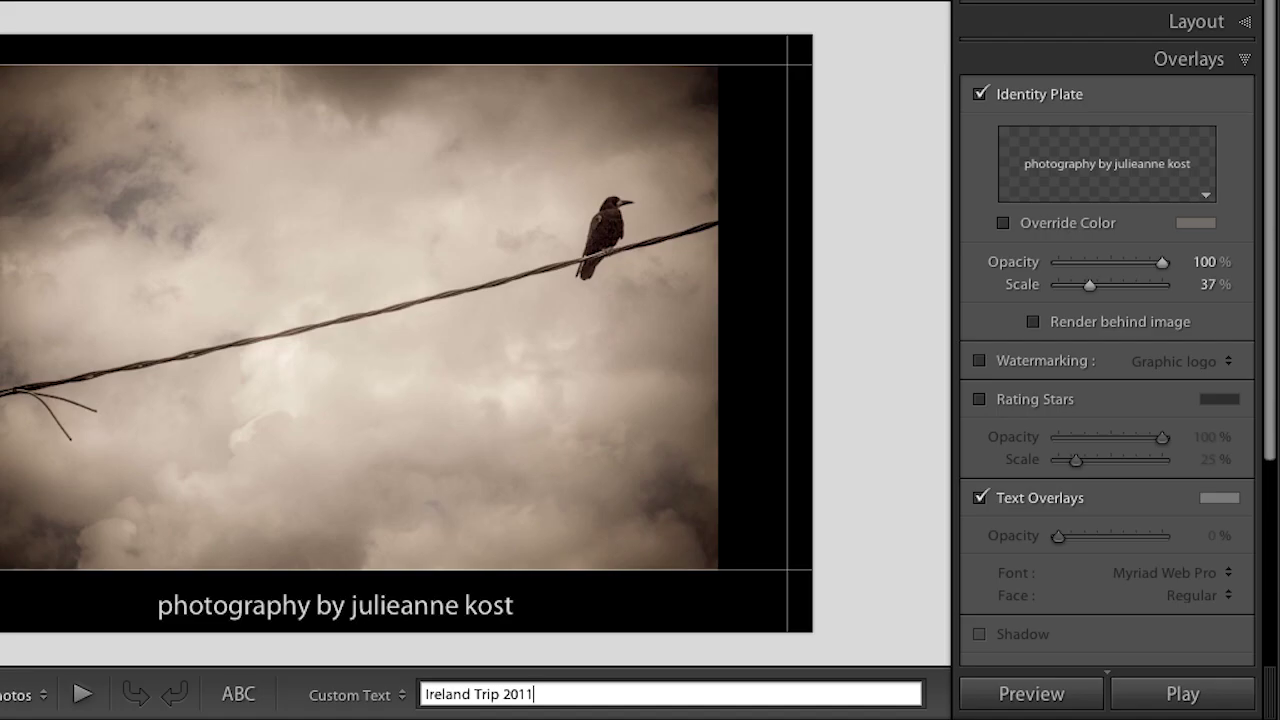
pyautogui.press('Return')
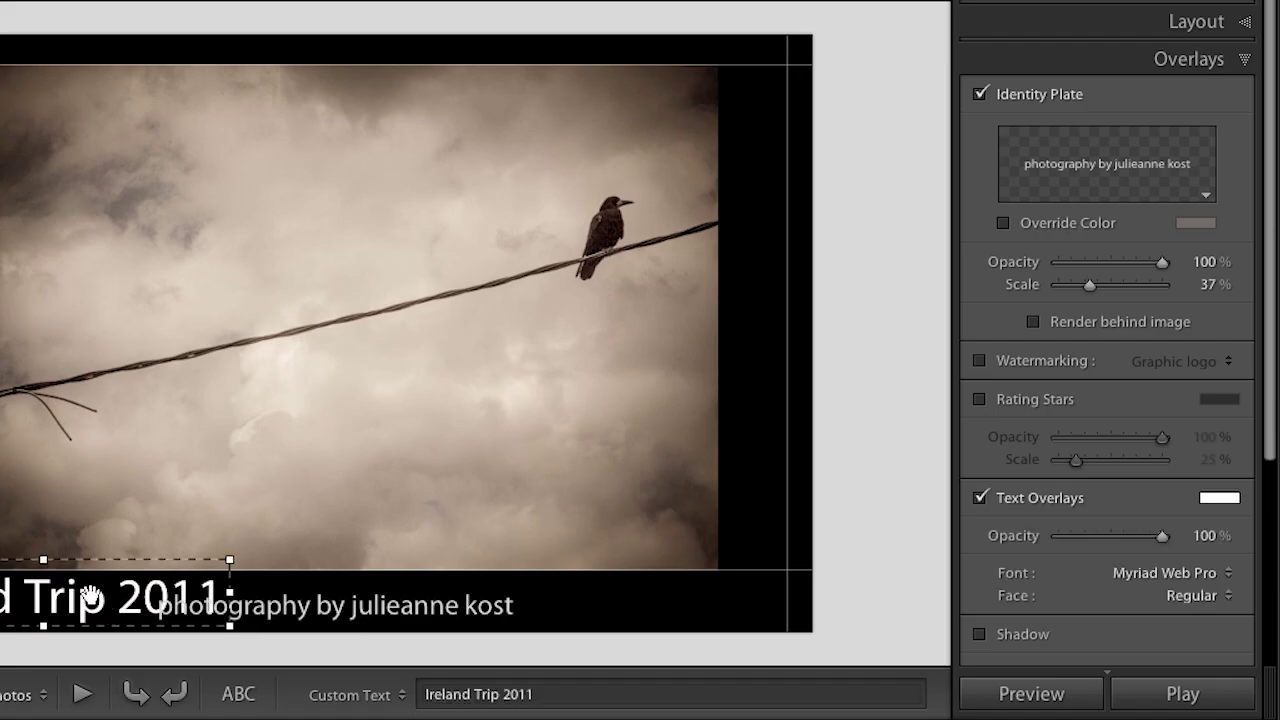
pyautogui.moveTo(90, 596); pyautogui.dragTo(398, 127)
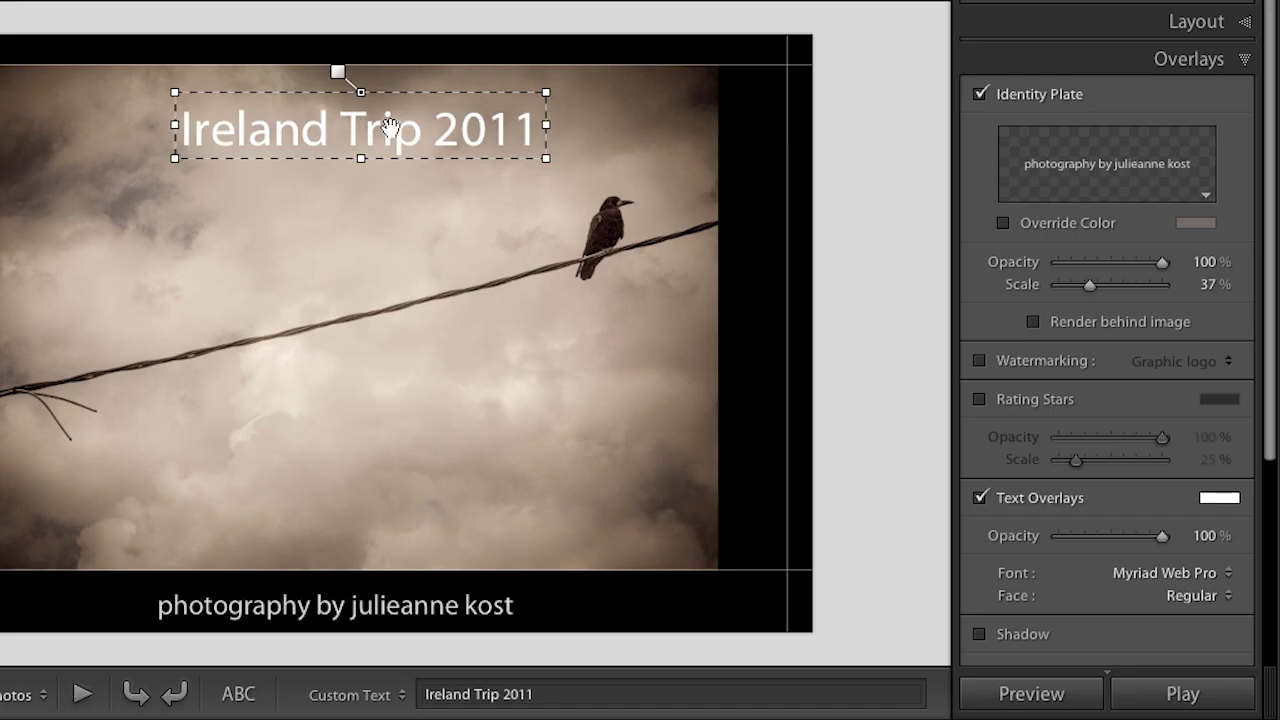
pyautogui.press('Delete')
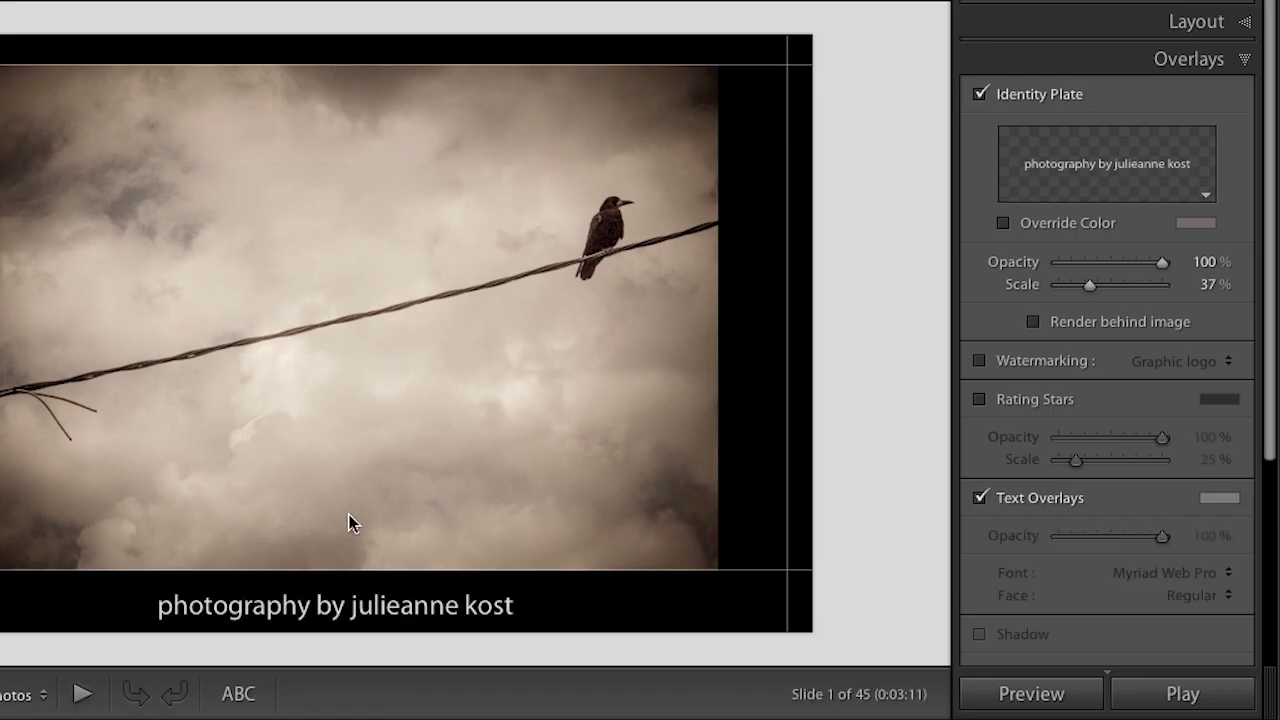
# Step: Try an Exposure metadata overlay over the photo's lower-left area, check it on the second slide, and delete it
pyautogui.click(246, 697)
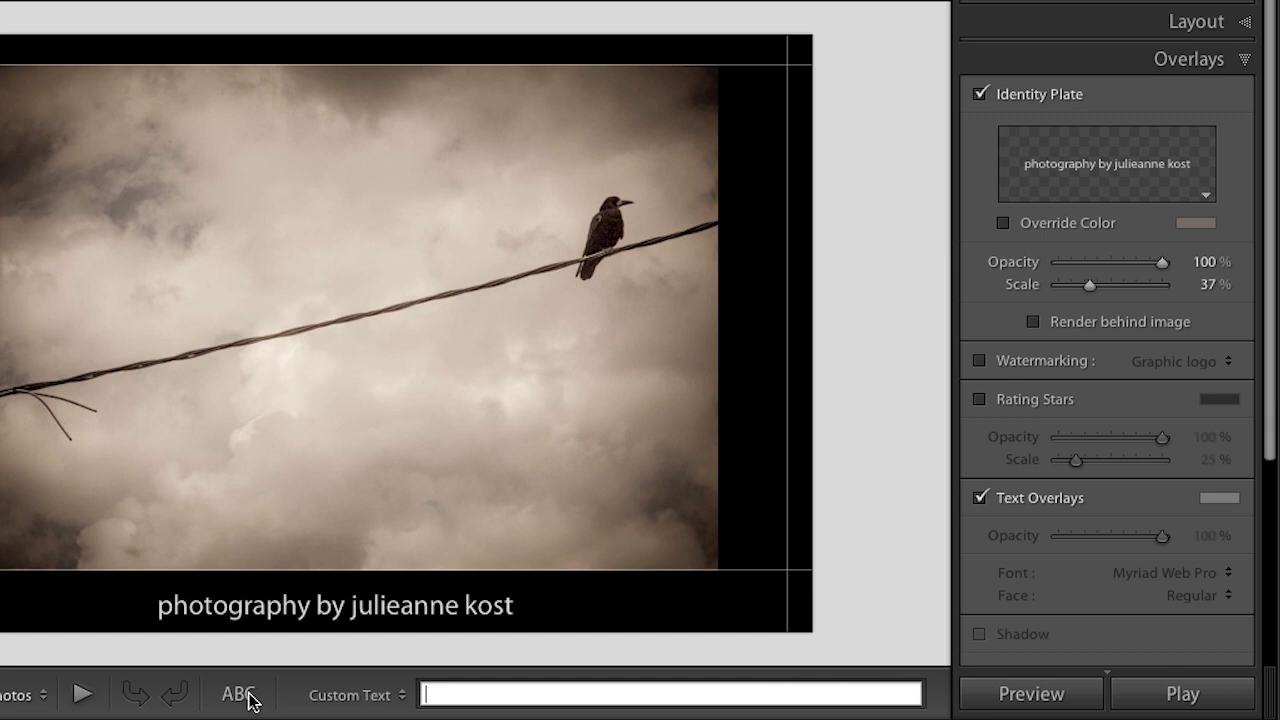
pyautogui.click(406, 700)
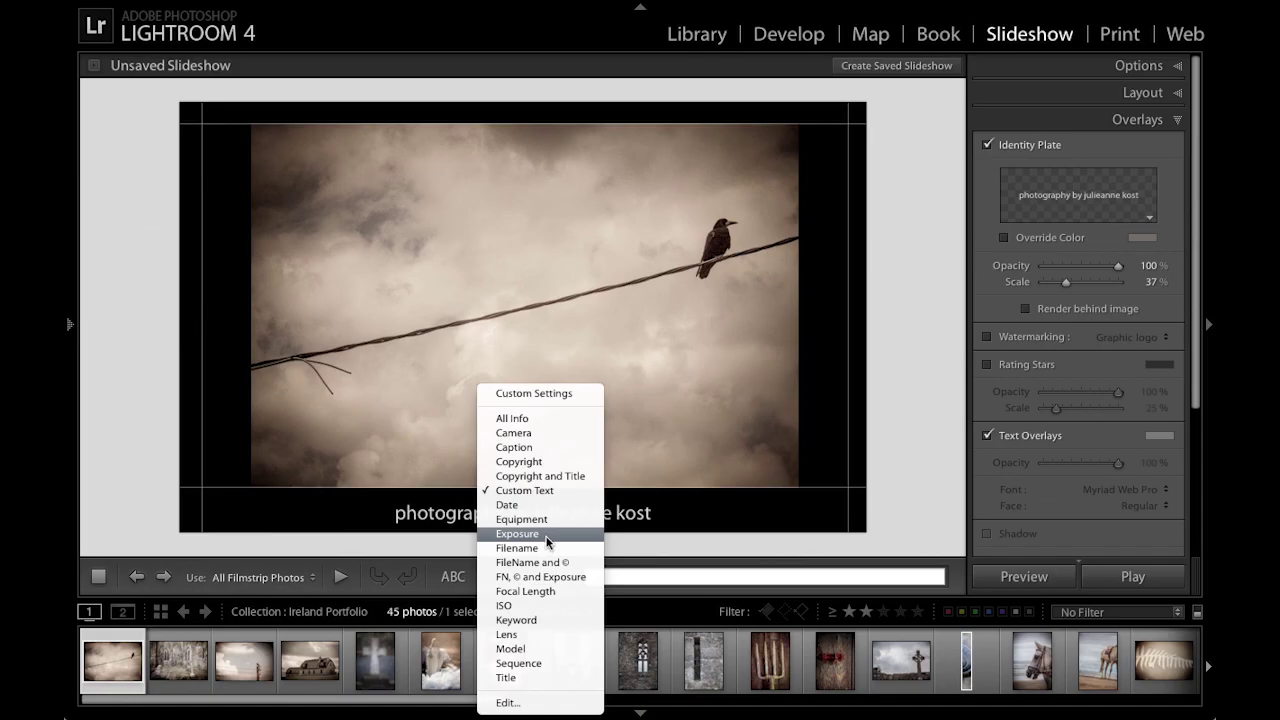
pyautogui.click(548, 543)
pyautogui.moveTo(320, 510); pyautogui.dragTo(430, 446)
pyautogui.click(178, 668)
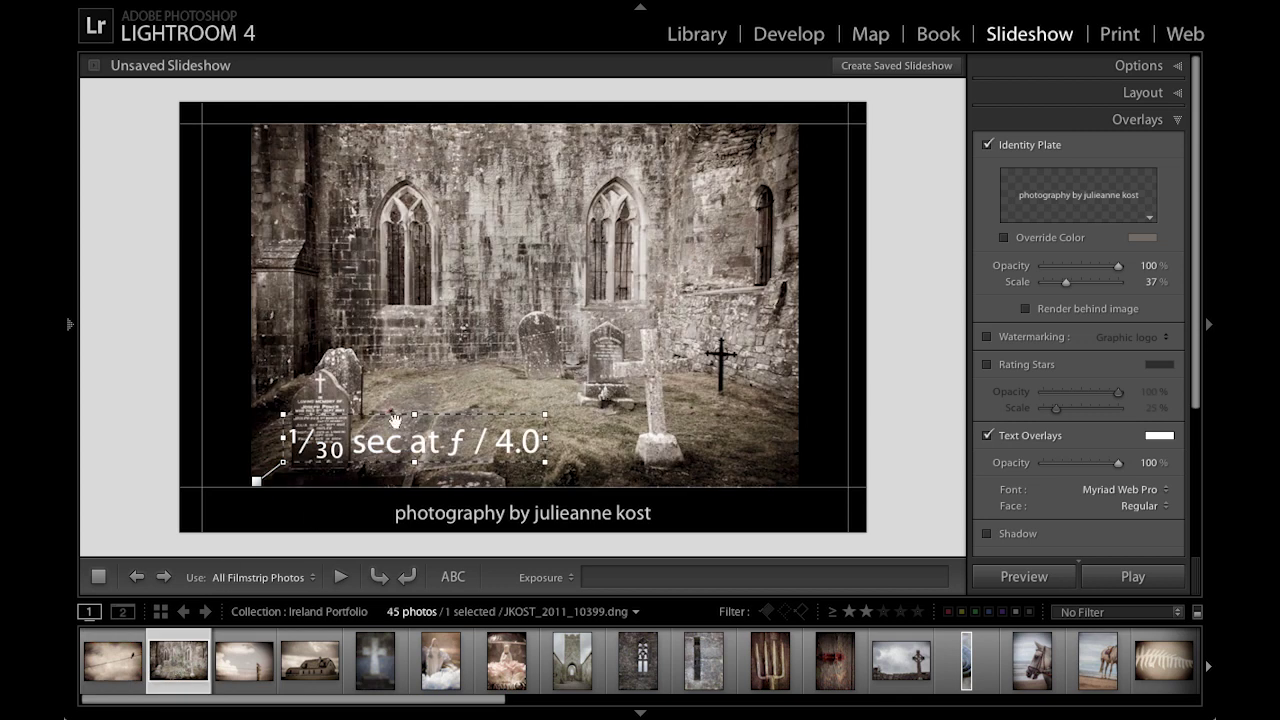
pyautogui.press('Delete')
# Step: Turn on the light gray background color in the slideshow's backdrop settings
pyautogui.scroll(-2, 1006, 449)
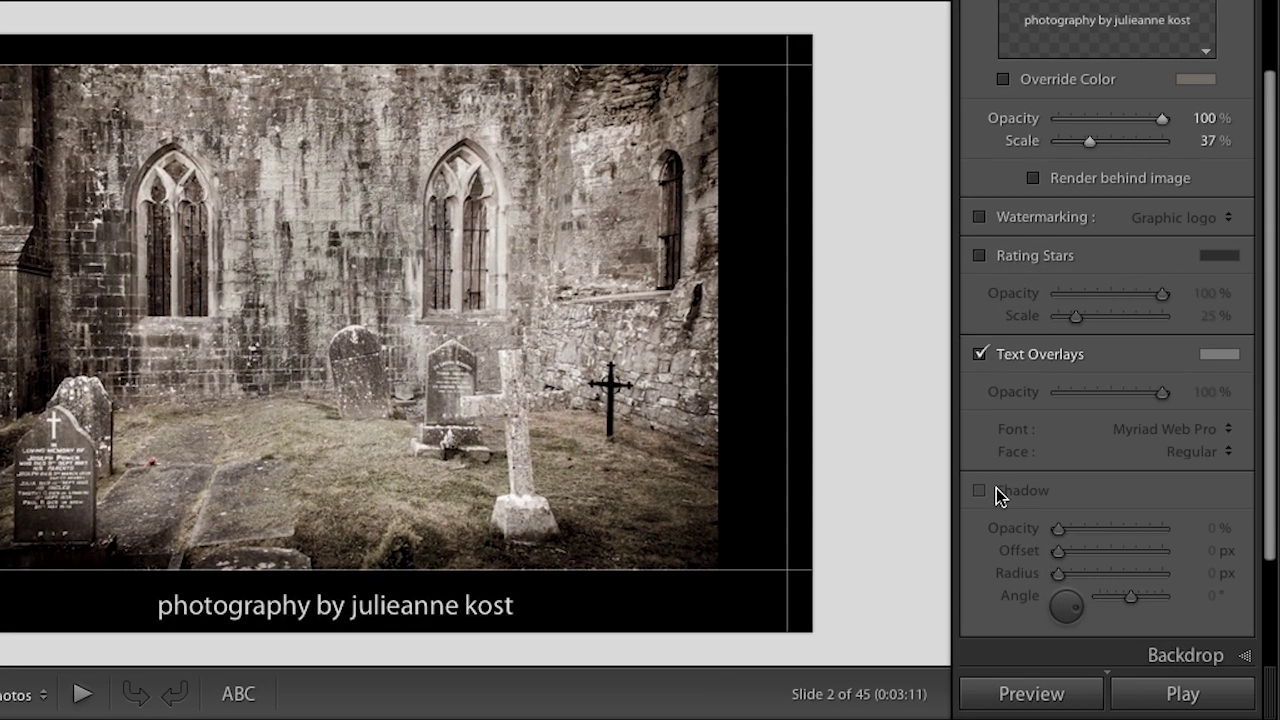
pyautogui.scroll(-3, 1000, 511)
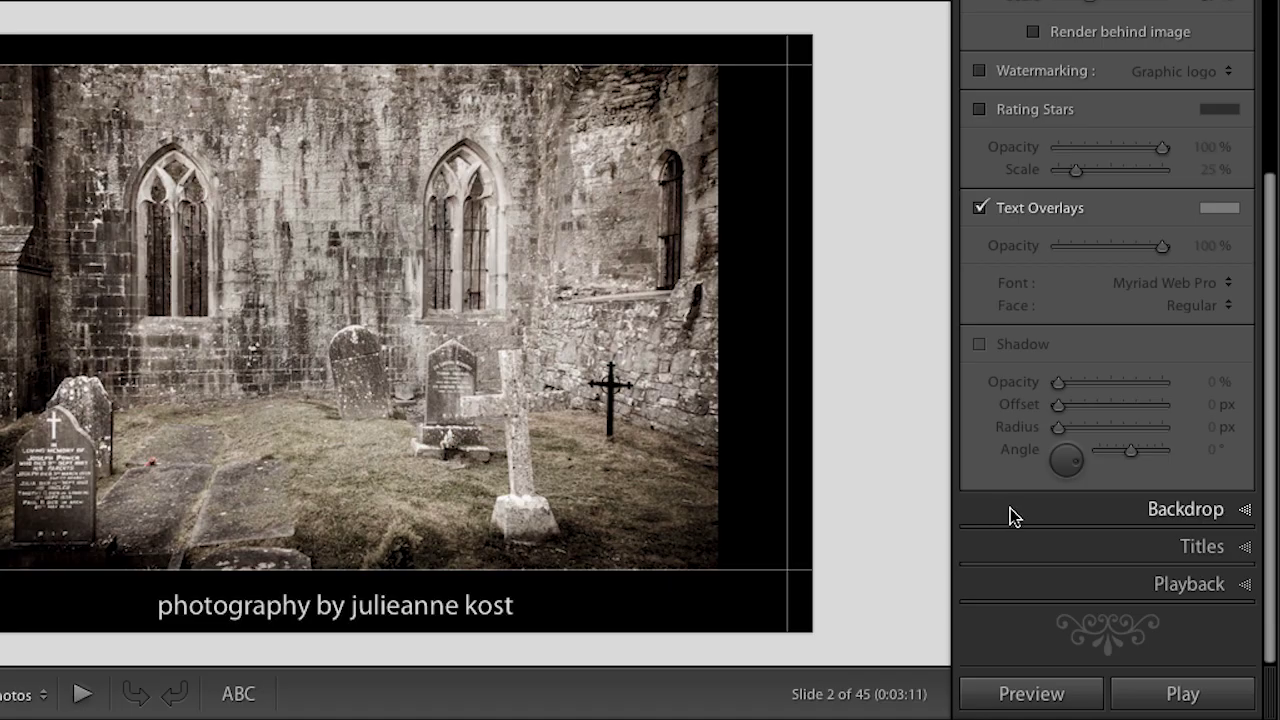
pyautogui.click(1008, 512)
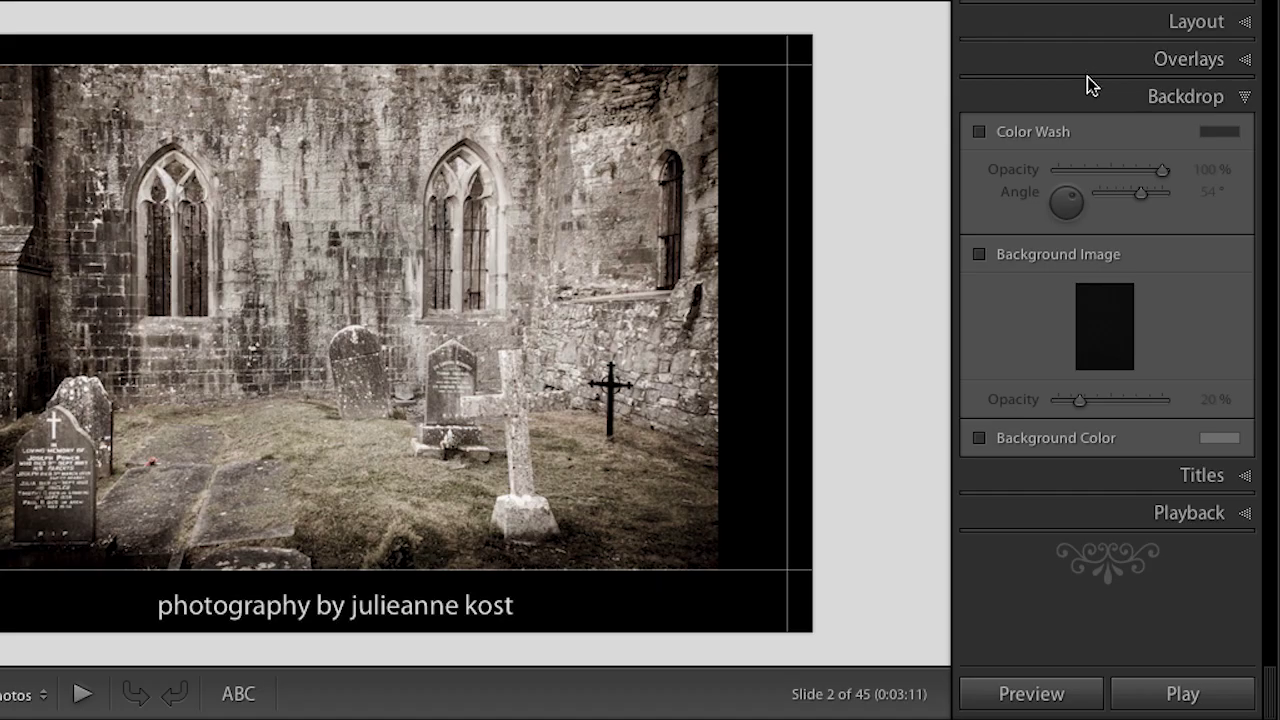
pyautogui.click(980, 438)
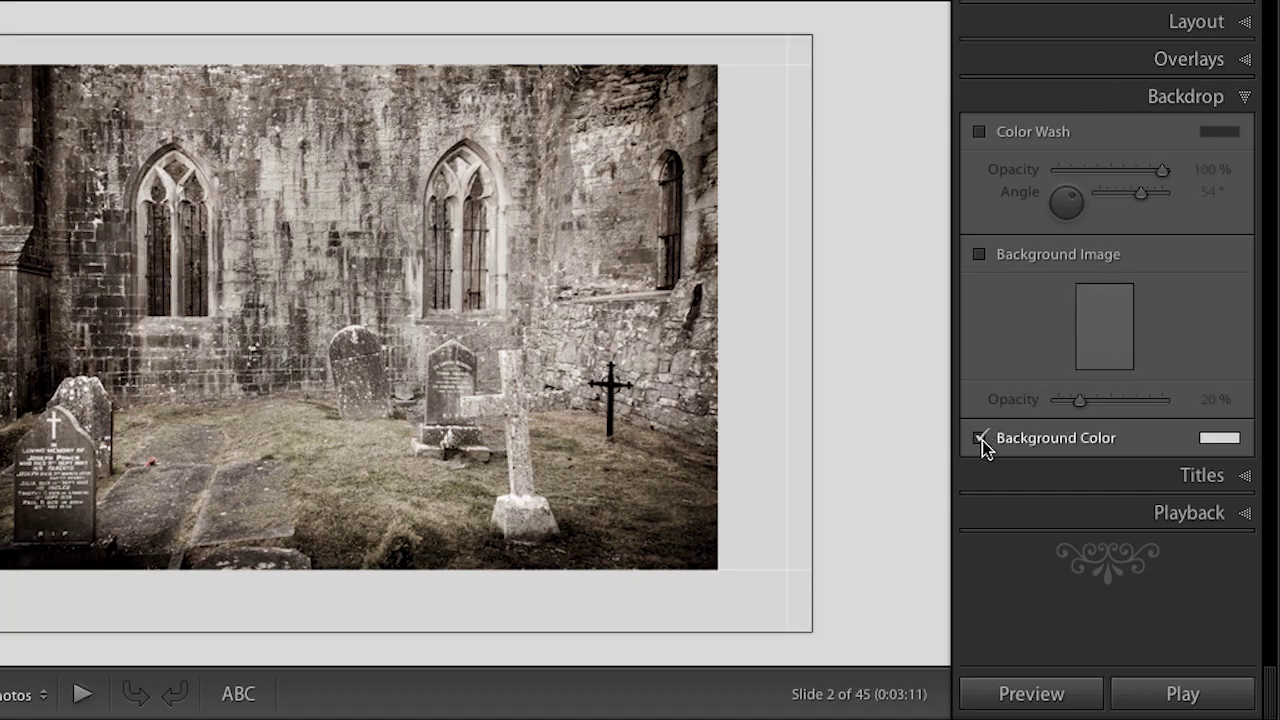
# Step: Try a 35% gray color wash on the backdrop at 100% opacity and a 102° angle, and turn it off again
pyautogui.click(980, 133)
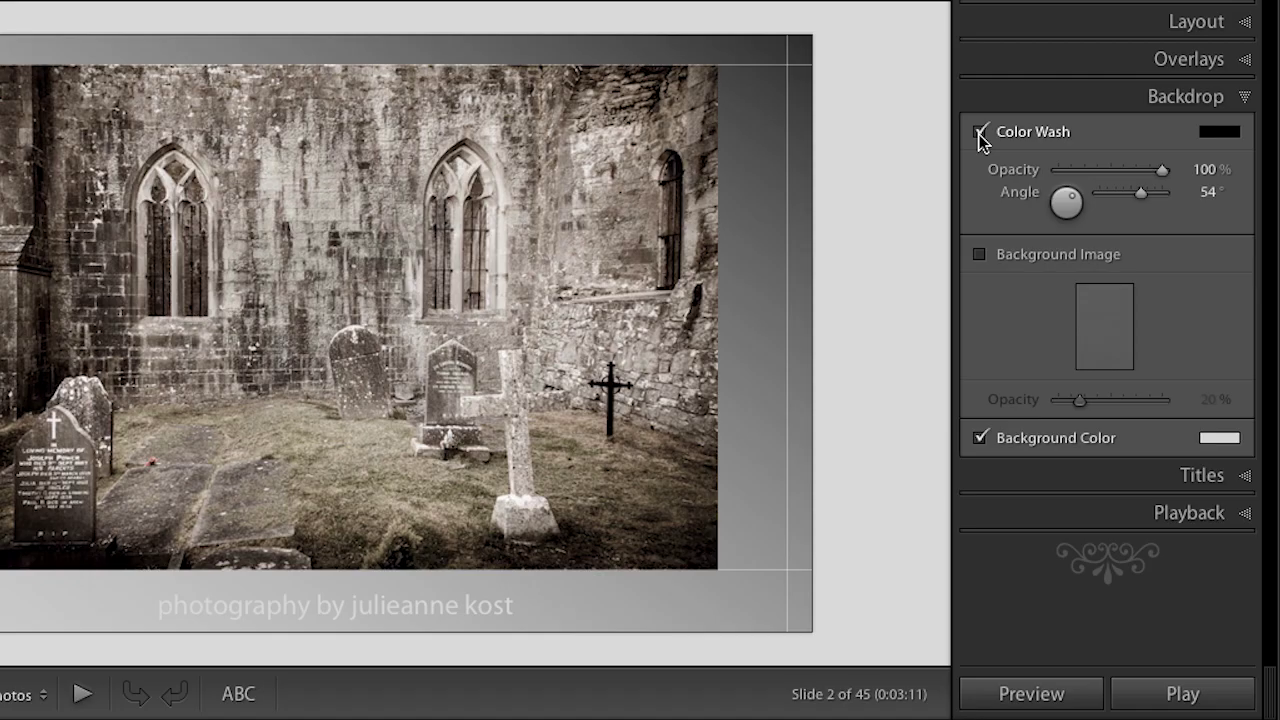
pyautogui.click(1233, 136)
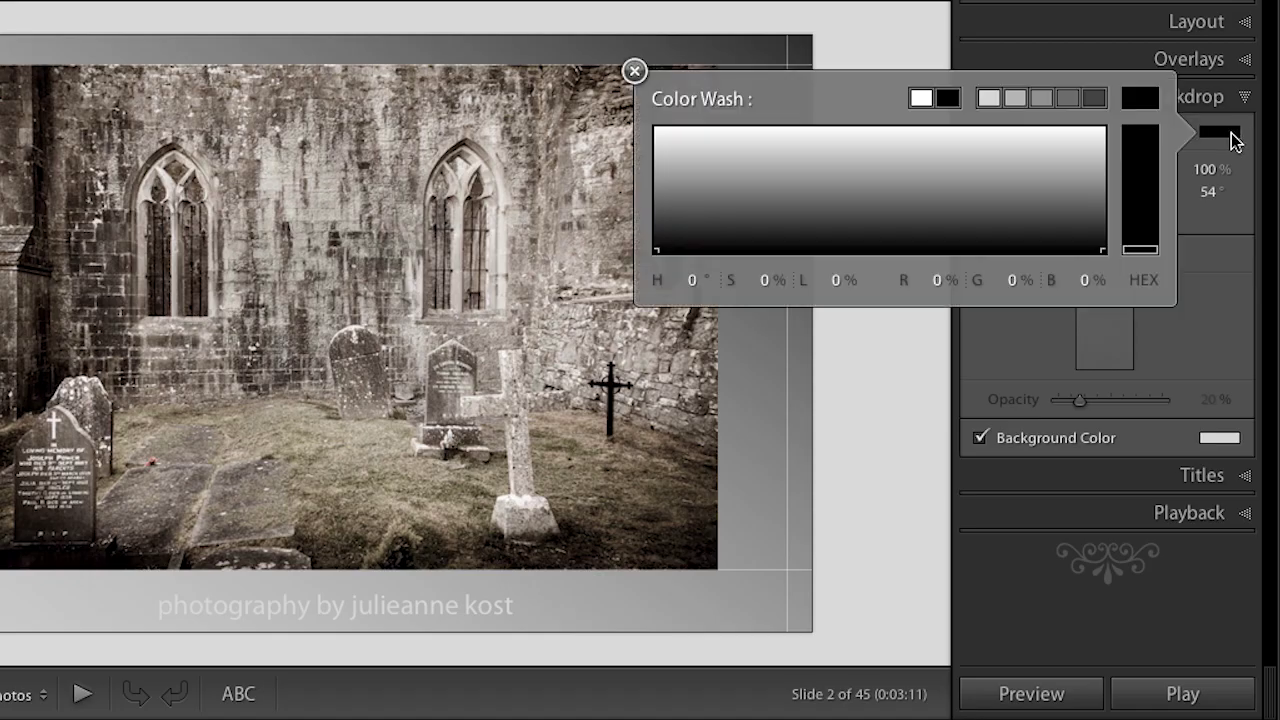
pyautogui.click(1068, 98)
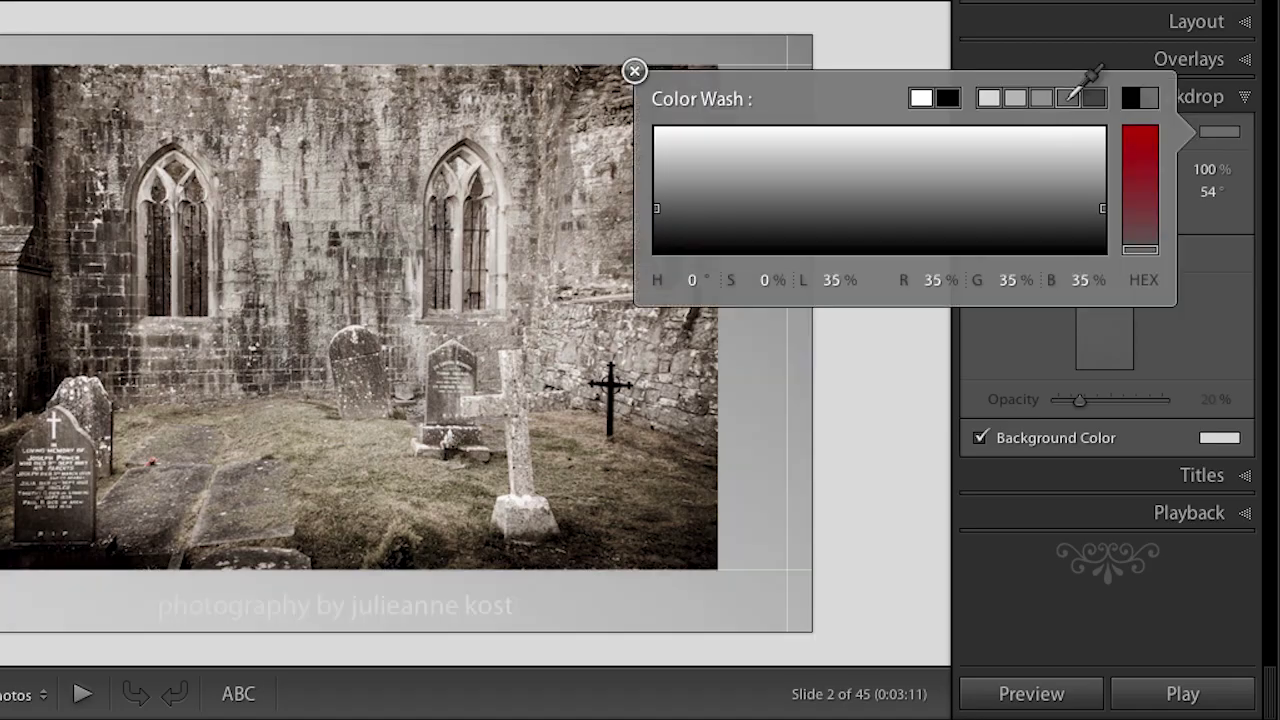
pyautogui.click(634, 71)
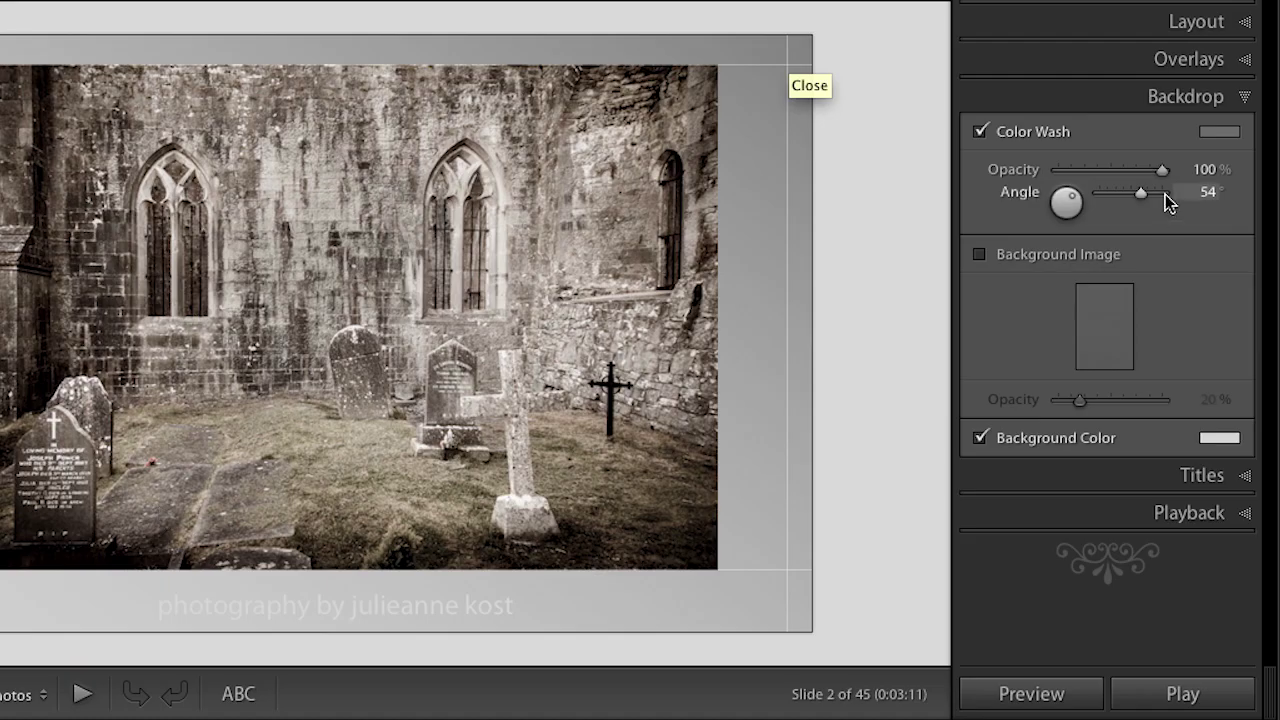
pyautogui.moveTo(1066, 200); pyautogui.dragTo(1067, 200)
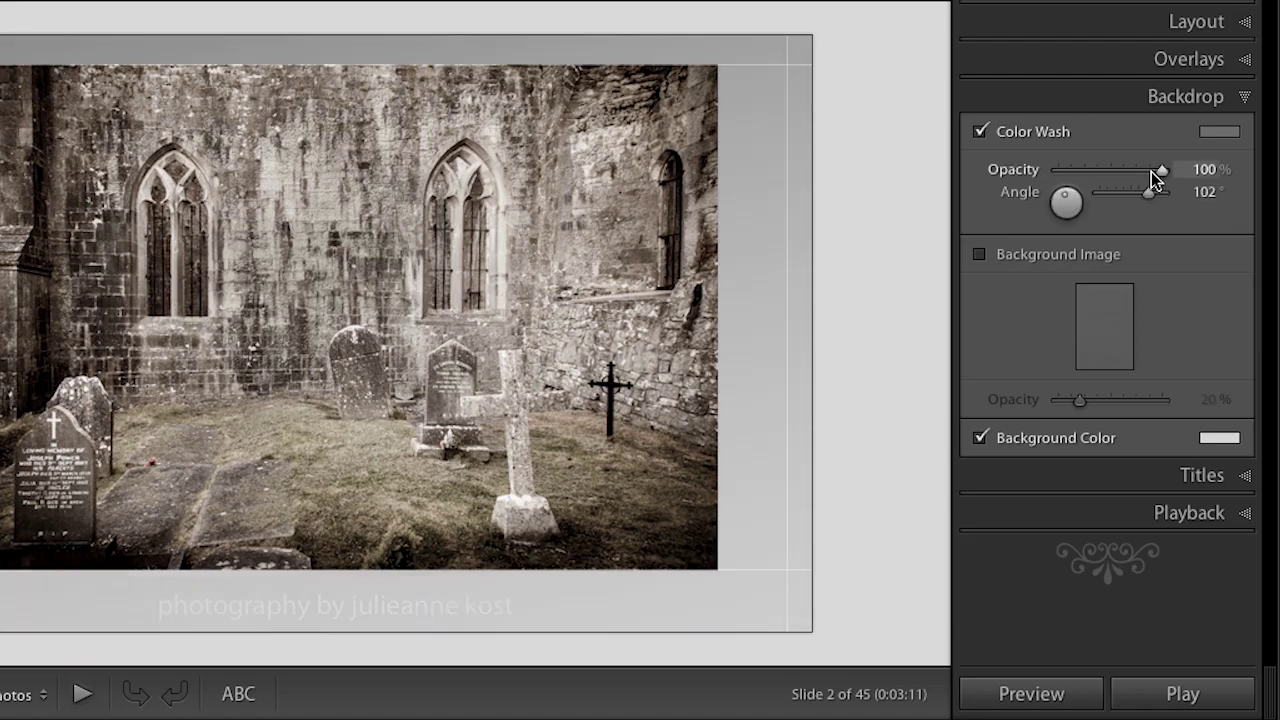
pyautogui.moveTo(1157, 177); pyautogui.dragTo(1225, 178)
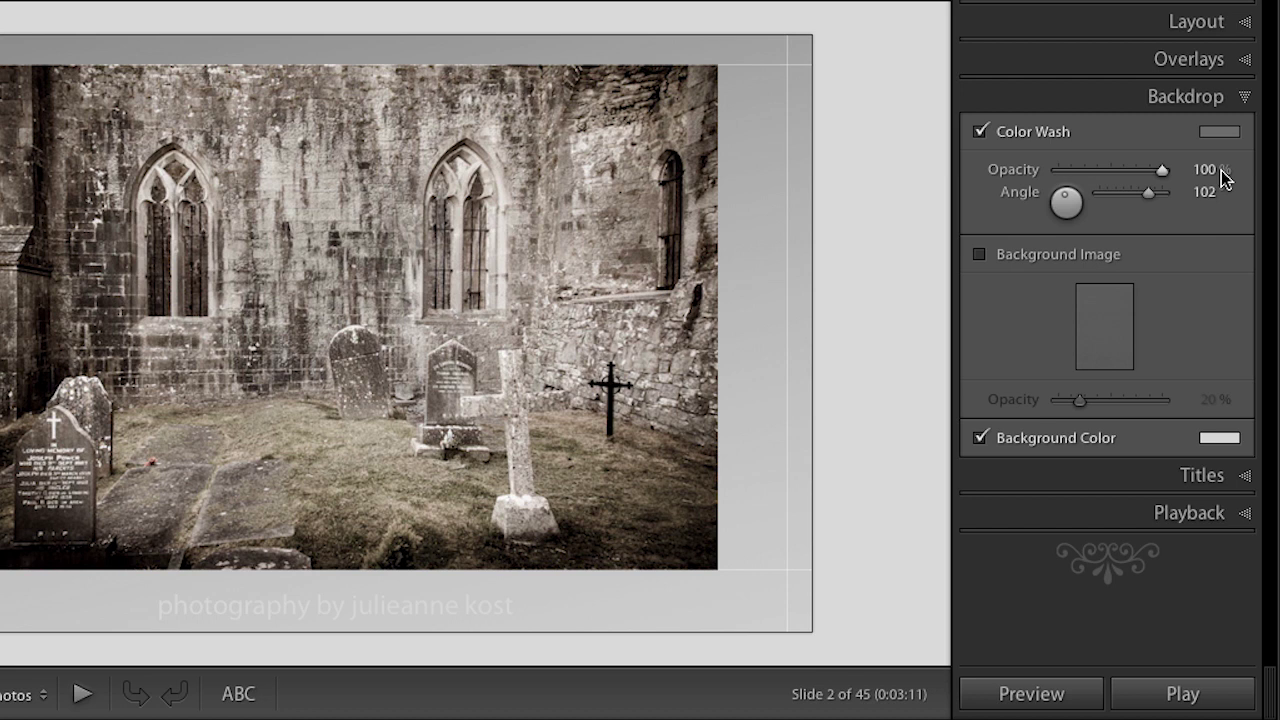
pyautogui.click(980, 132)
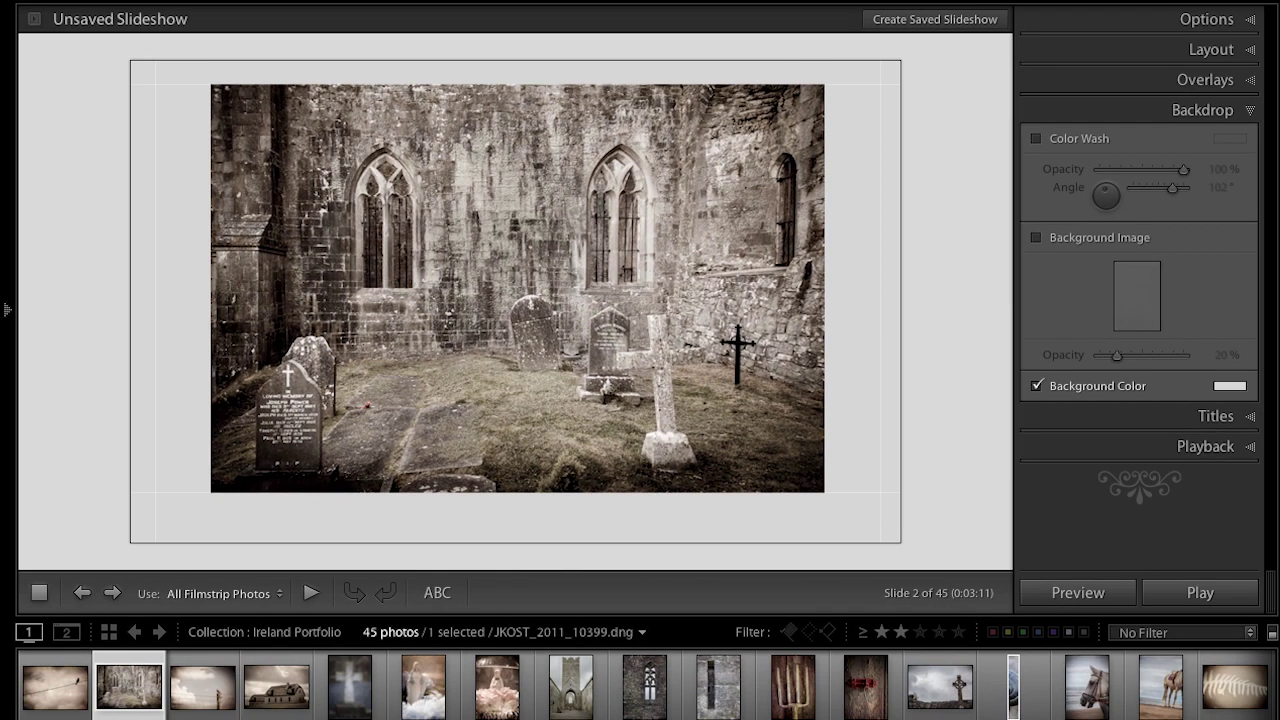
# Step: Try the gray texture photo as the slideshow's background image at 38% opacity, and turn off both the background image and the background color
pyautogui.scroll(-10, 1263, 686)
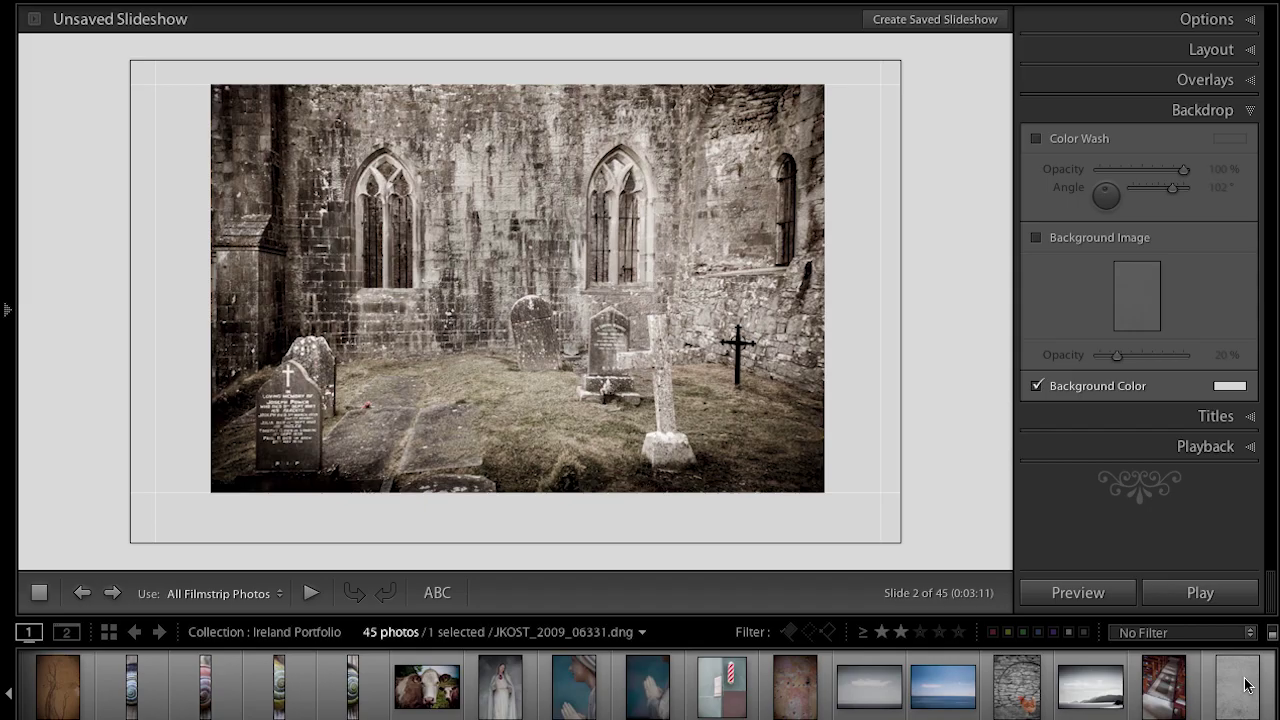
pyautogui.moveTo(1241, 688); pyautogui.dragTo(1142, 305)
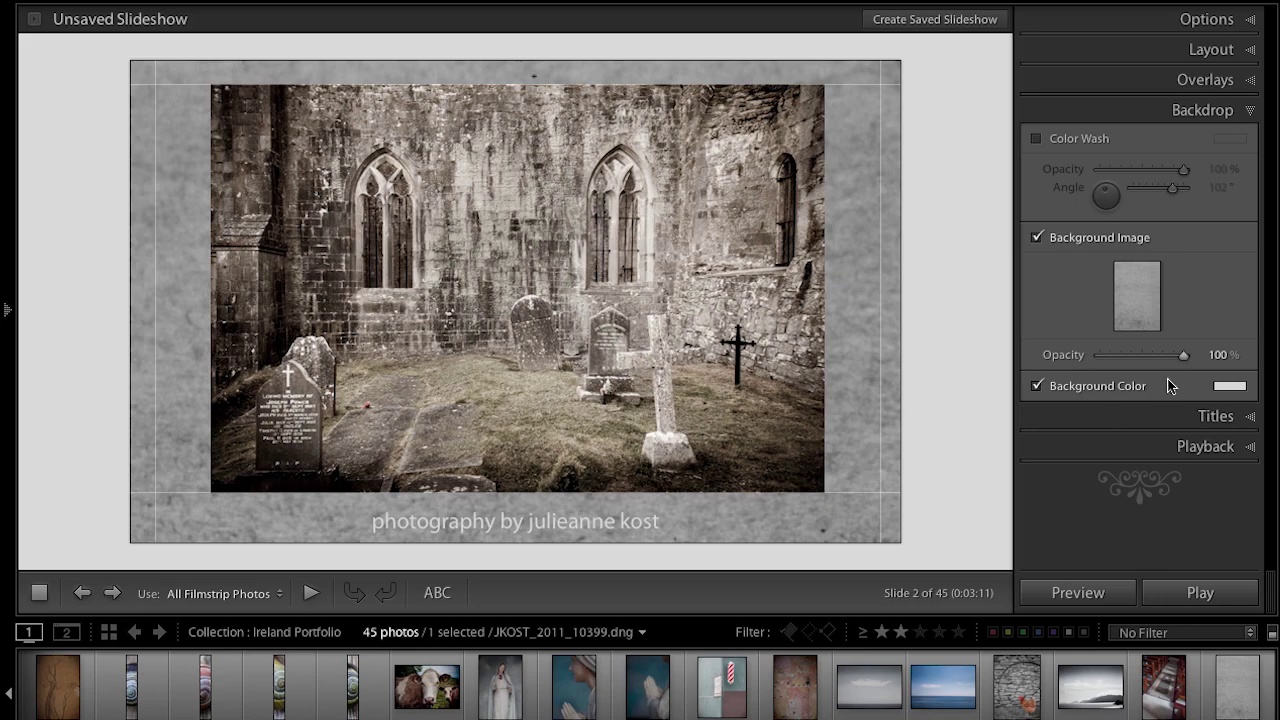
pyautogui.moveTo(1183, 355); pyautogui.dragTo(1132, 357)
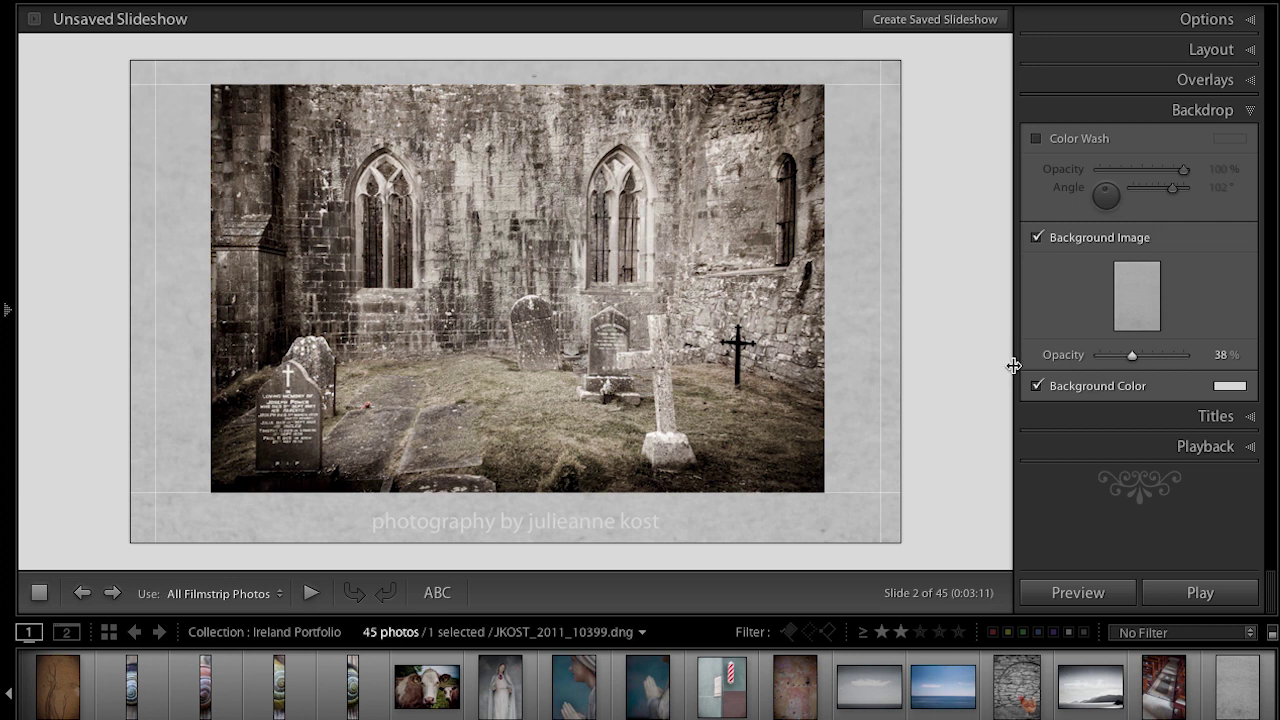
pyautogui.click(1036, 237)
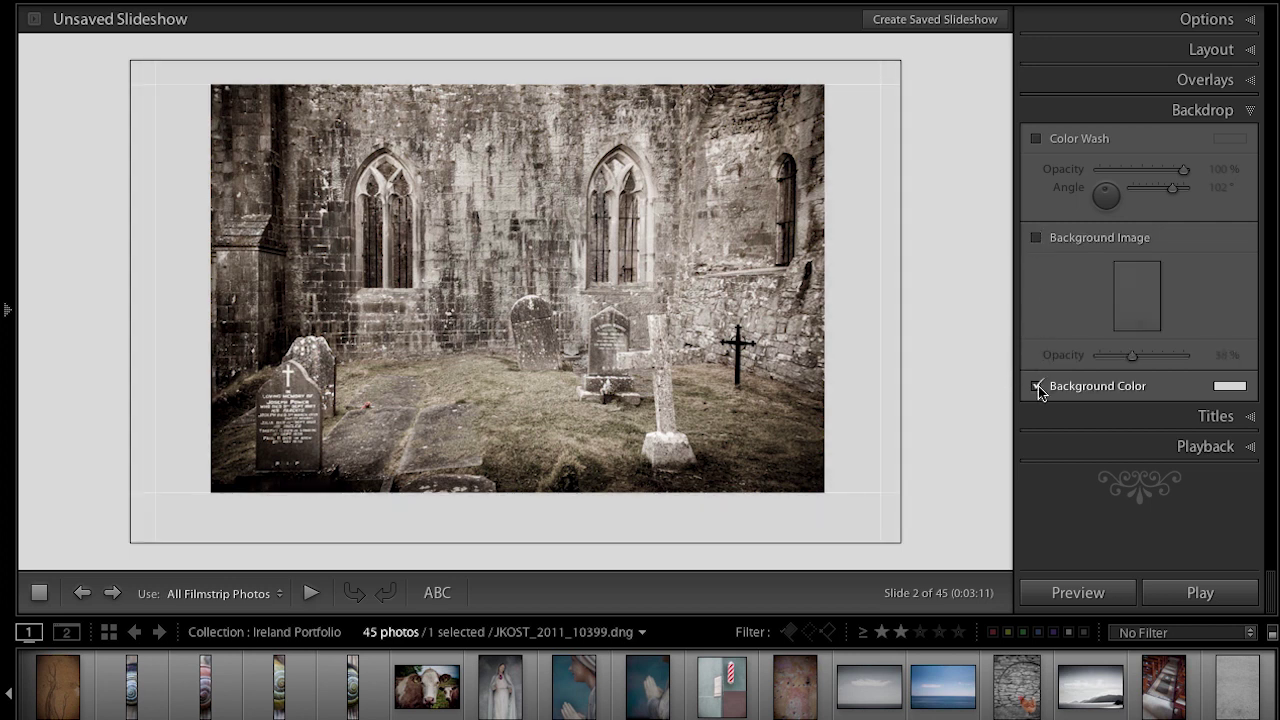
pyautogui.click(1037, 386)
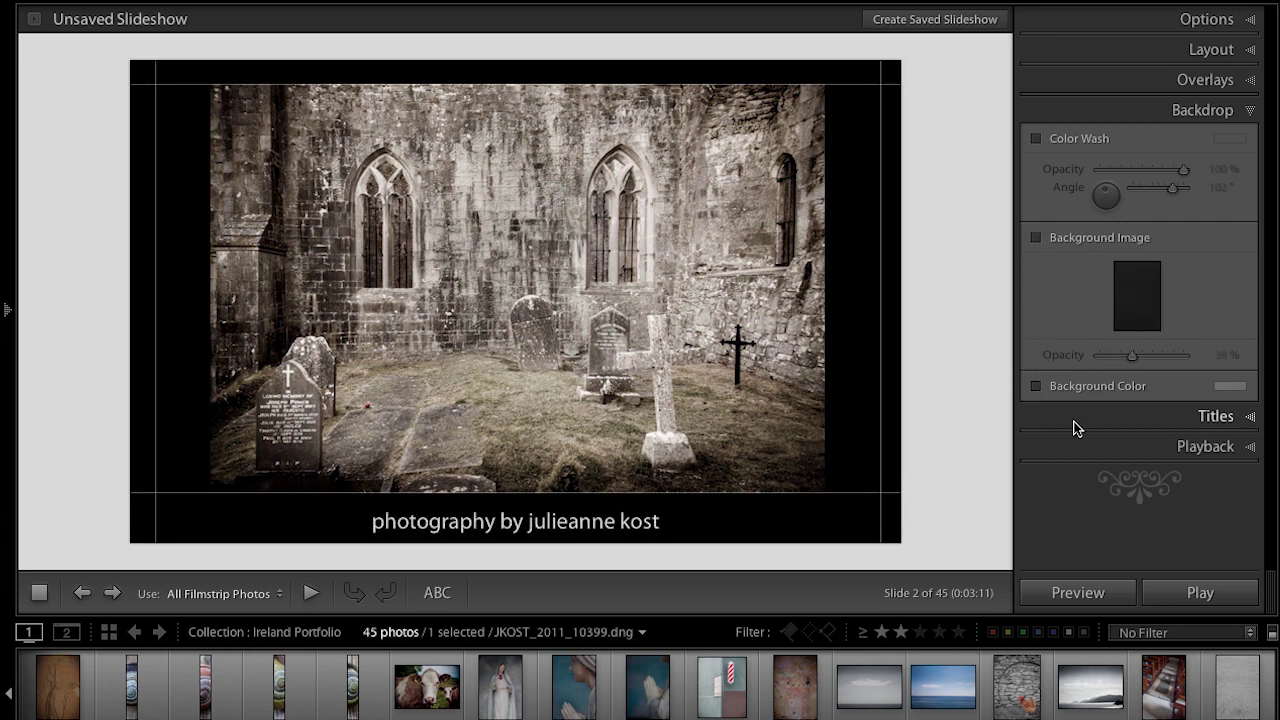
# Step: Turn on the slideshow's intro screen and add an identity plate to it at 58% scale
pyautogui.click(1074, 420)
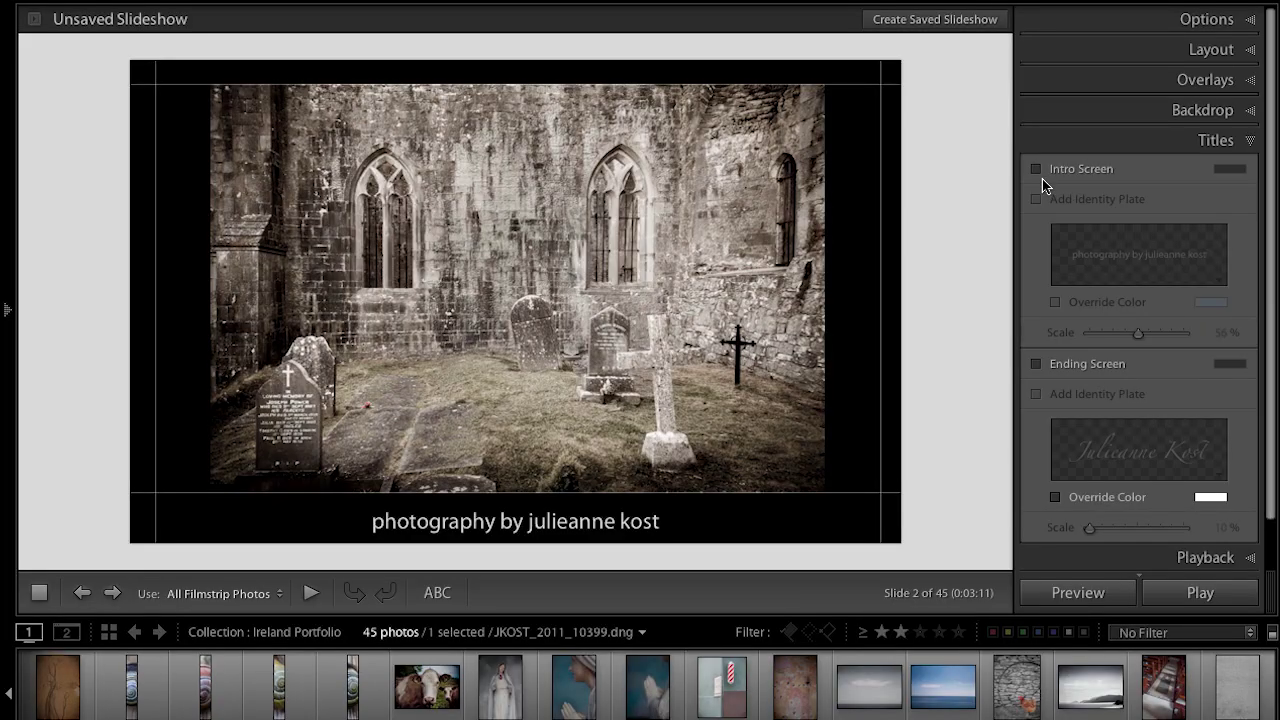
pyautogui.click(1037, 170)
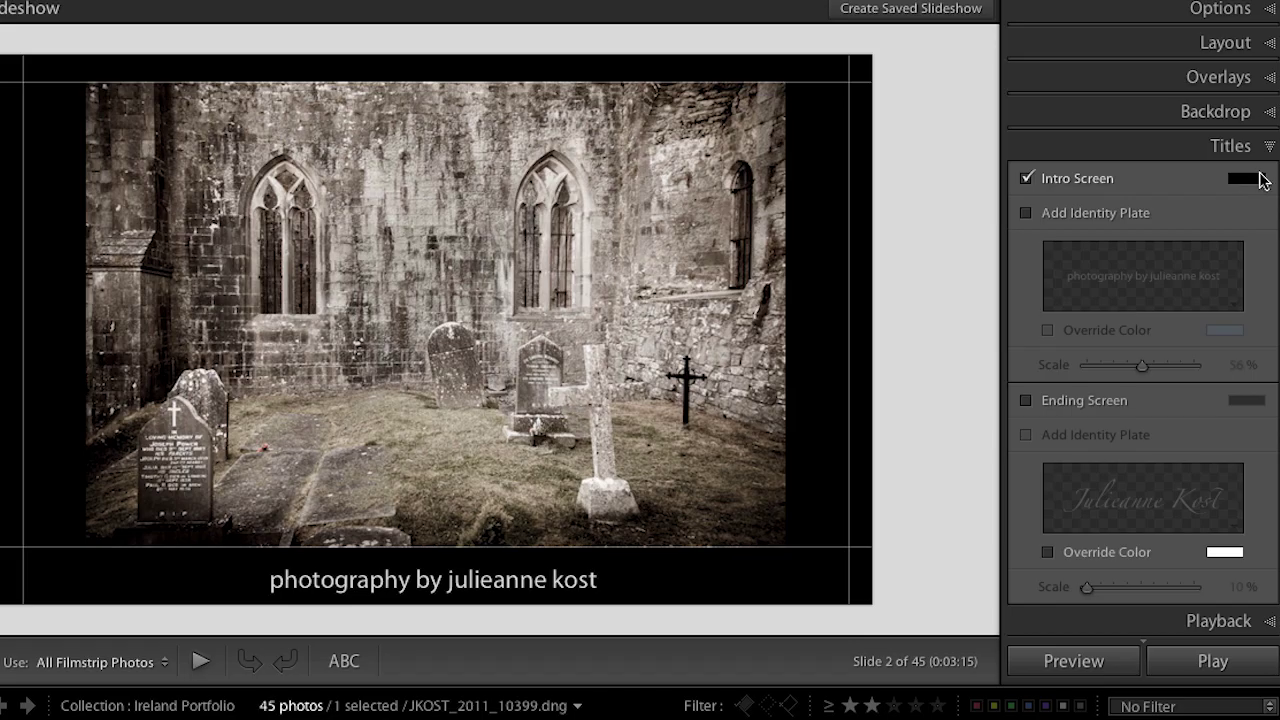
pyautogui.click(1027, 213)
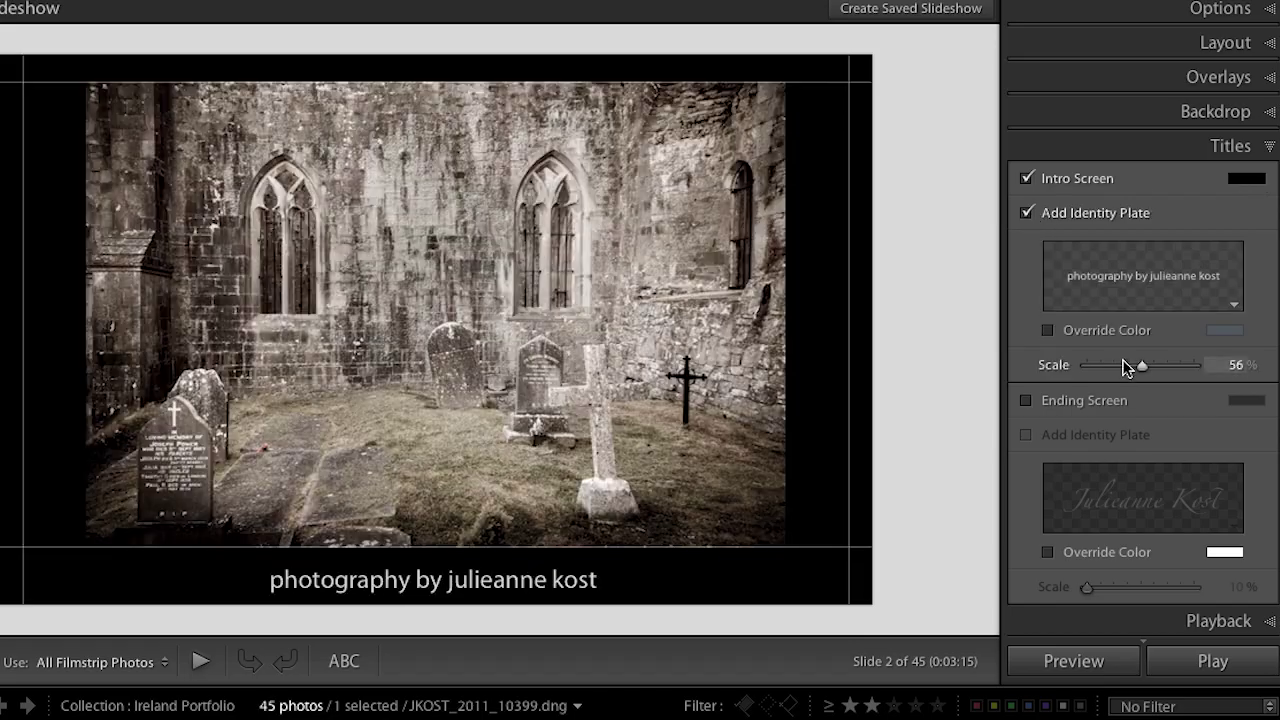
pyautogui.moveTo(1143, 366); pyautogui.dragTo(1144, 367)
# Step: Change the intro screen's identity plate text to "Ireland, 2011" and save the plate under the name "Ireland, 2011"
pyautogui.click(1234, 305)
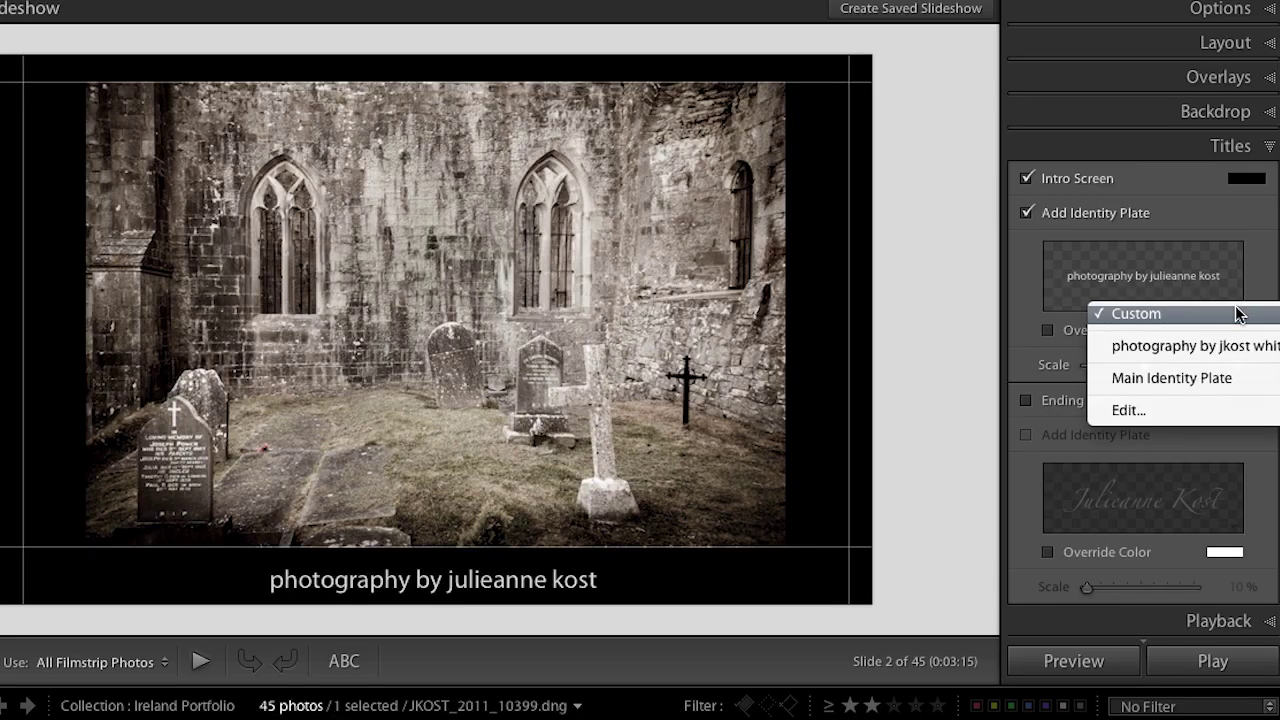
pyautogui.click(1186, 411)
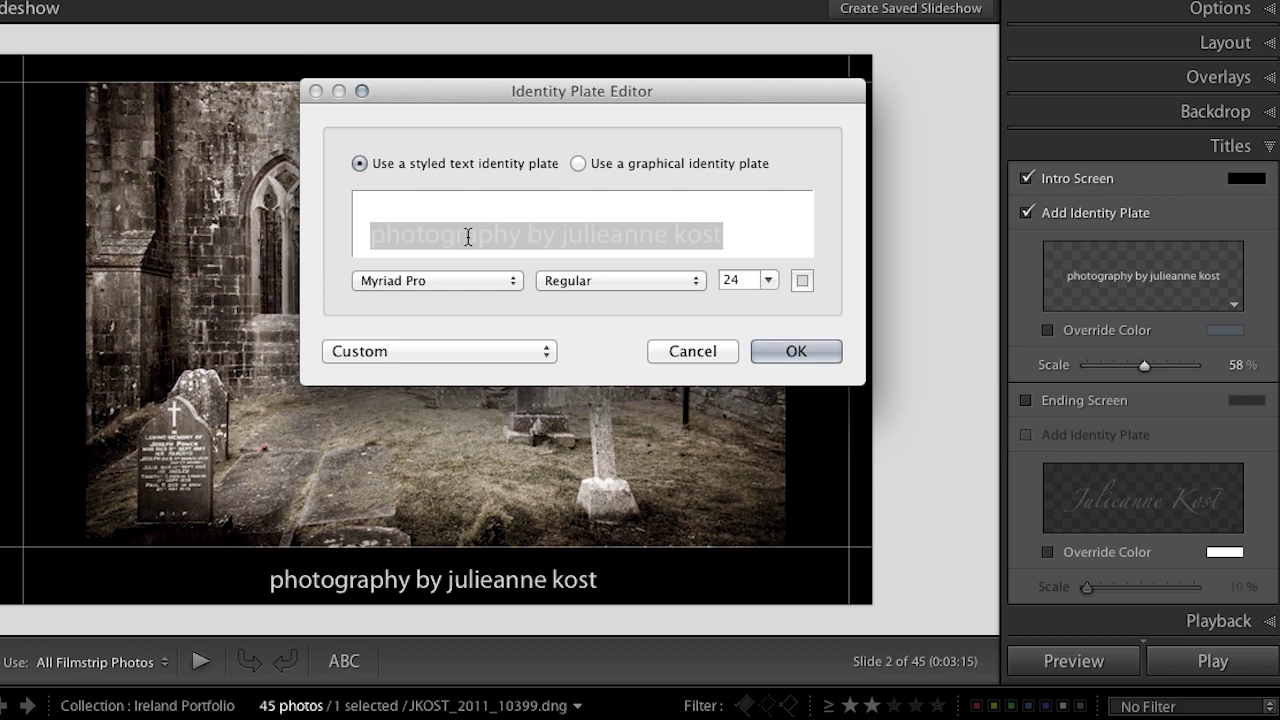
pyautogui.write('Ireland')
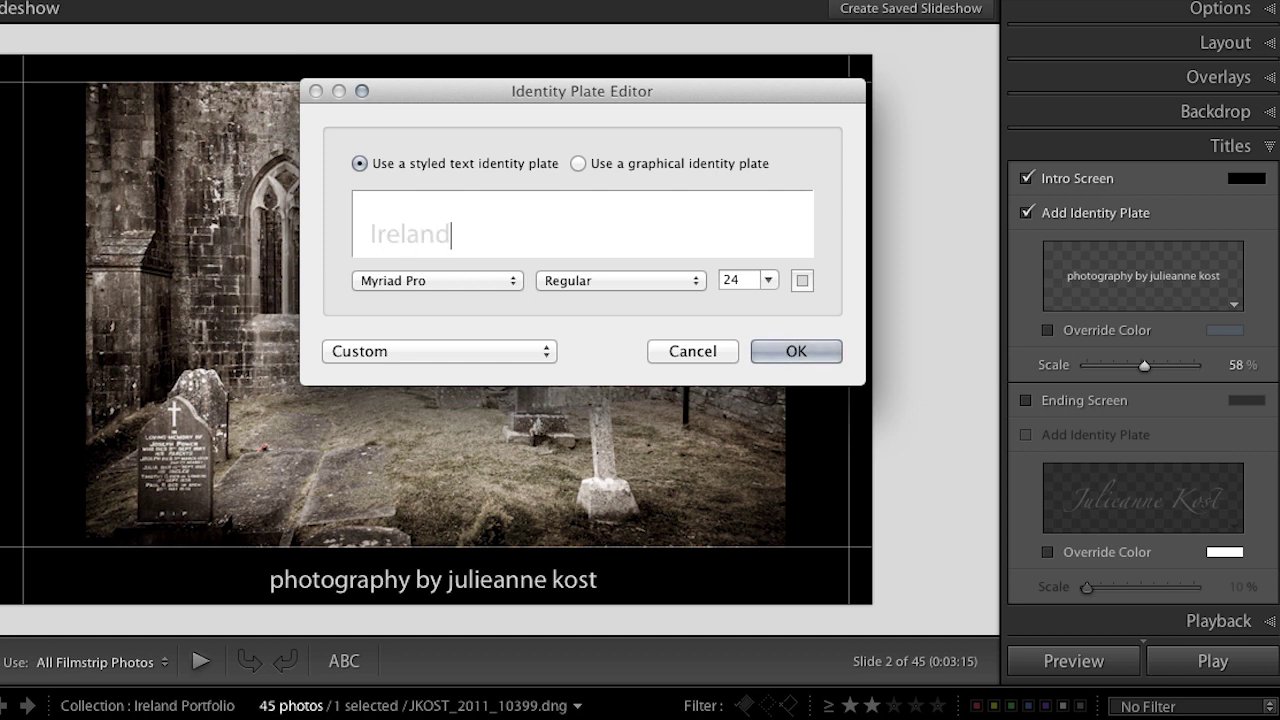
pyautogui.write(', 2011')
pyautogui.click(507, 349)
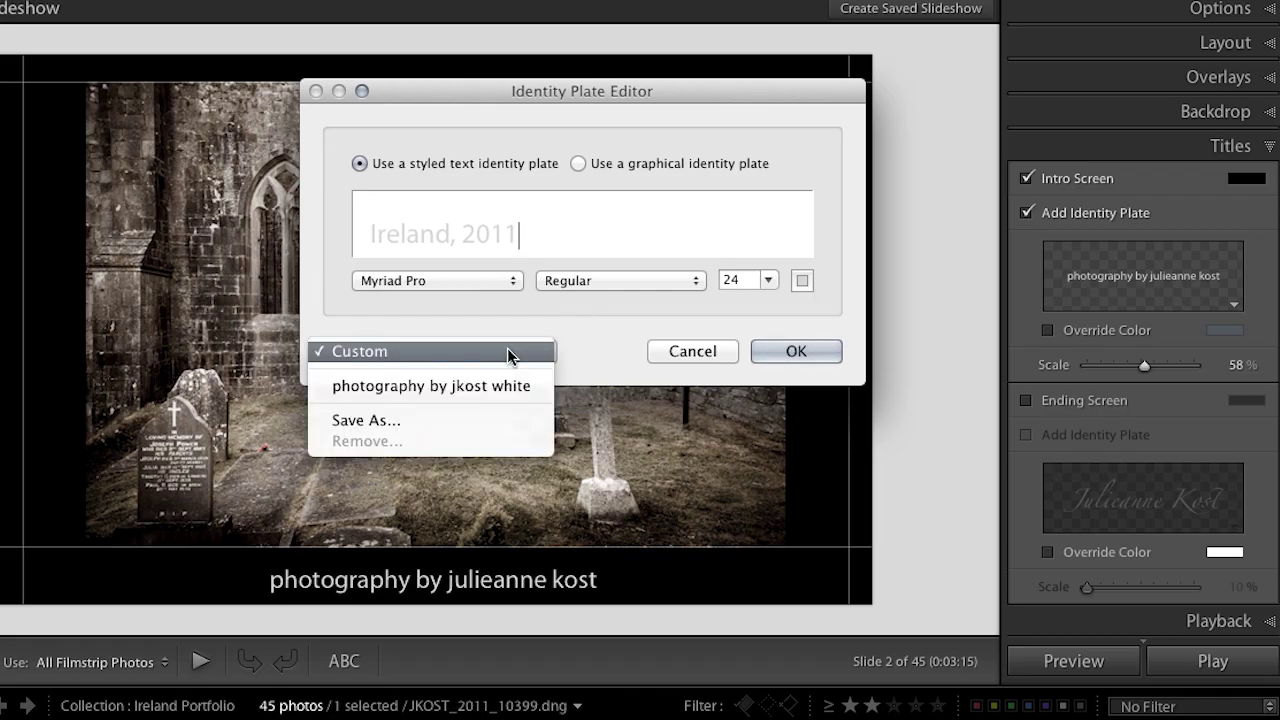
pyautogui.click(503, 420)
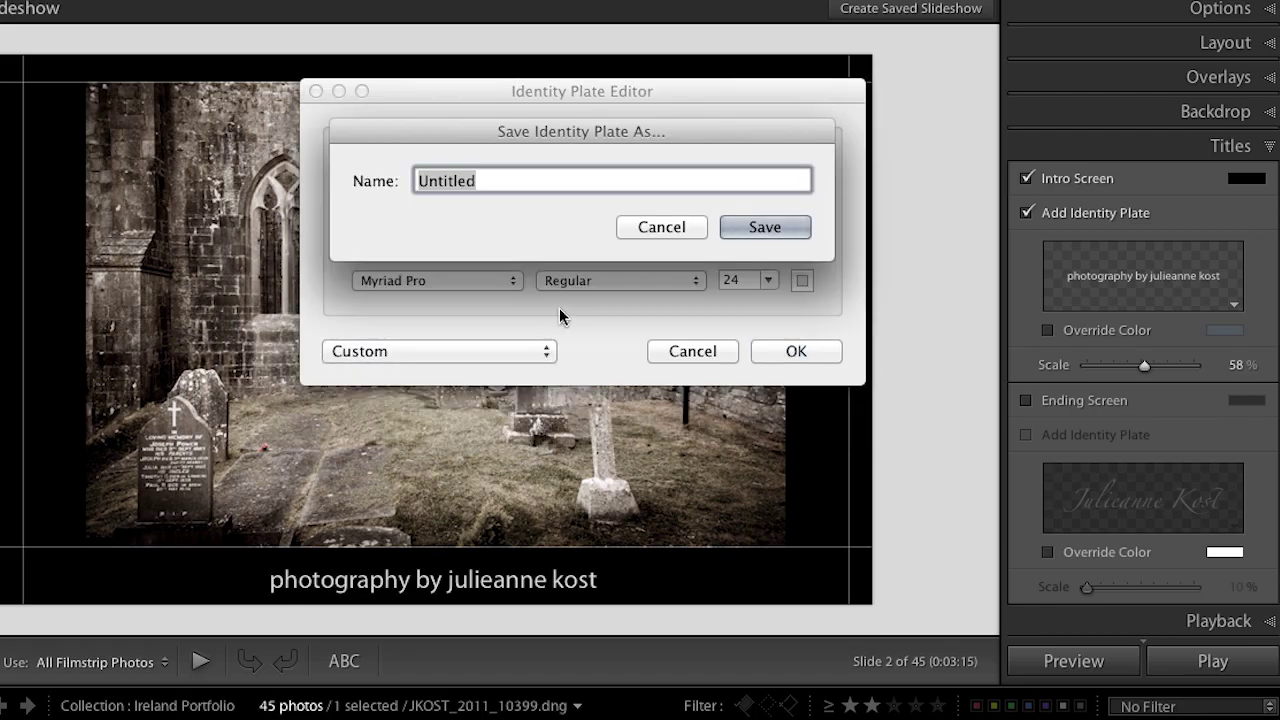
pyautogui.write('Ireland, 2011')
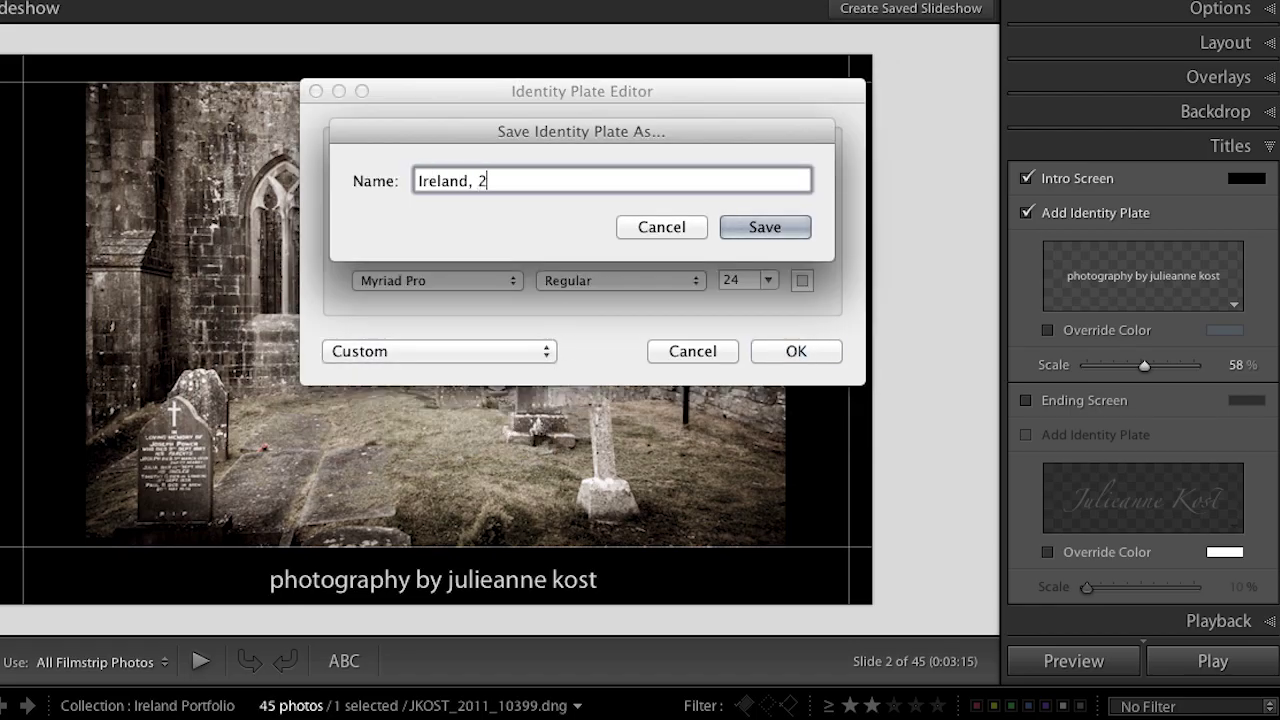
pyautogui.click(801, 227)
pyautogui.click(804, 351)
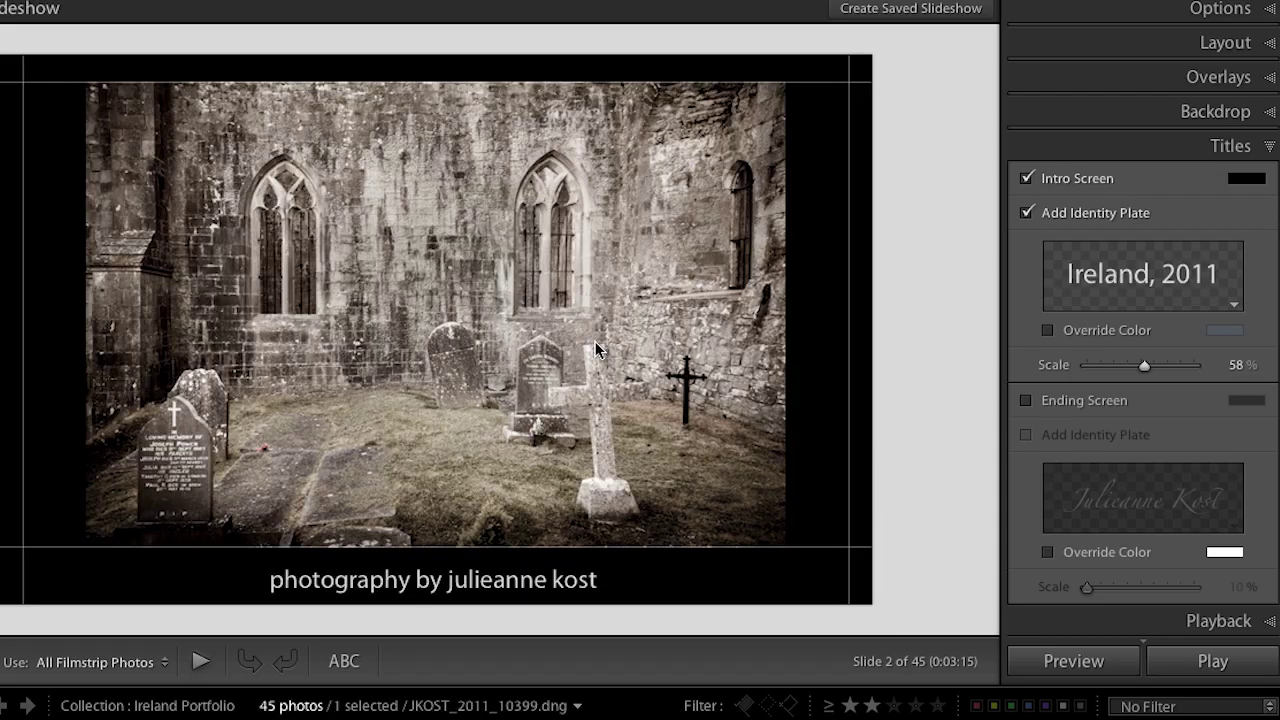
# Step: Set the intro identity plate's scale to 75%, then try the blue override color and turn it off again
pyautogui.click(1143, 366)
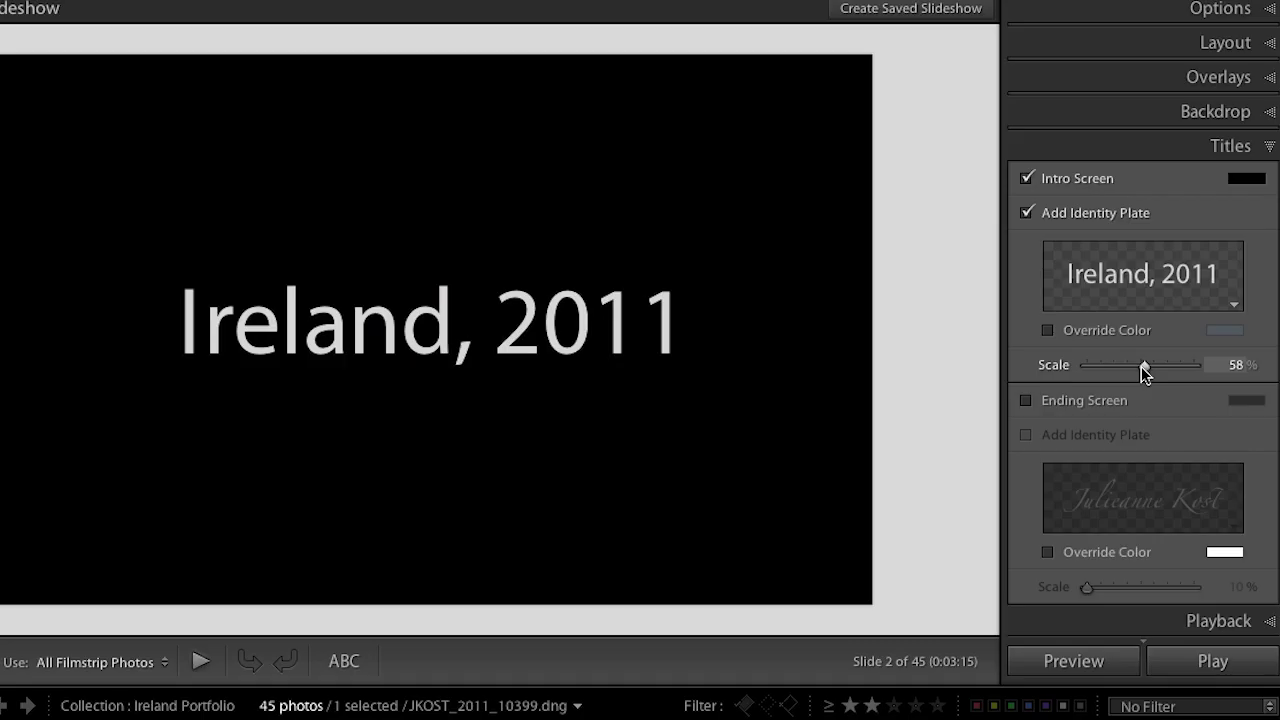
pyautogui.moveTo(1143, 366)
pyautogui.mouseDown()
pyautogui.moveTo(1184, 368)
pyautogui.moveTo(1134, 366)
pyautogui.moveTo(1164, 368)
pyautogui.mouseUp()
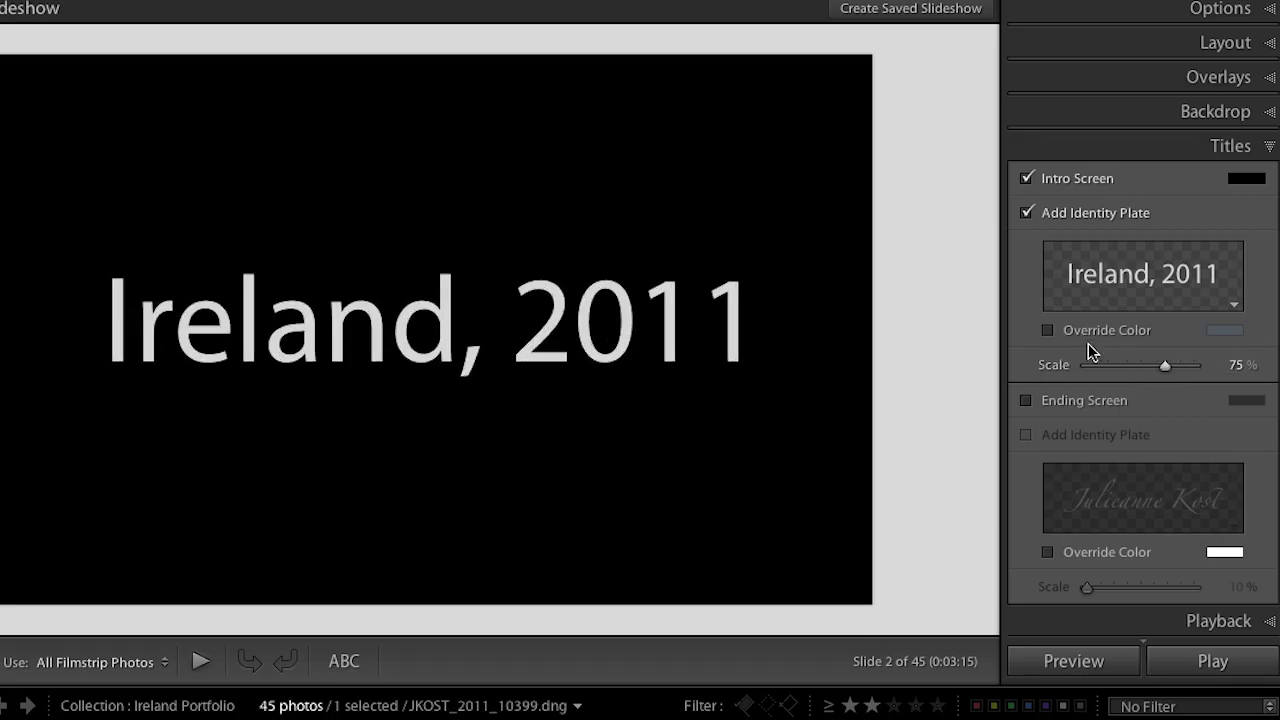
pyautogui.click(1048, 331)
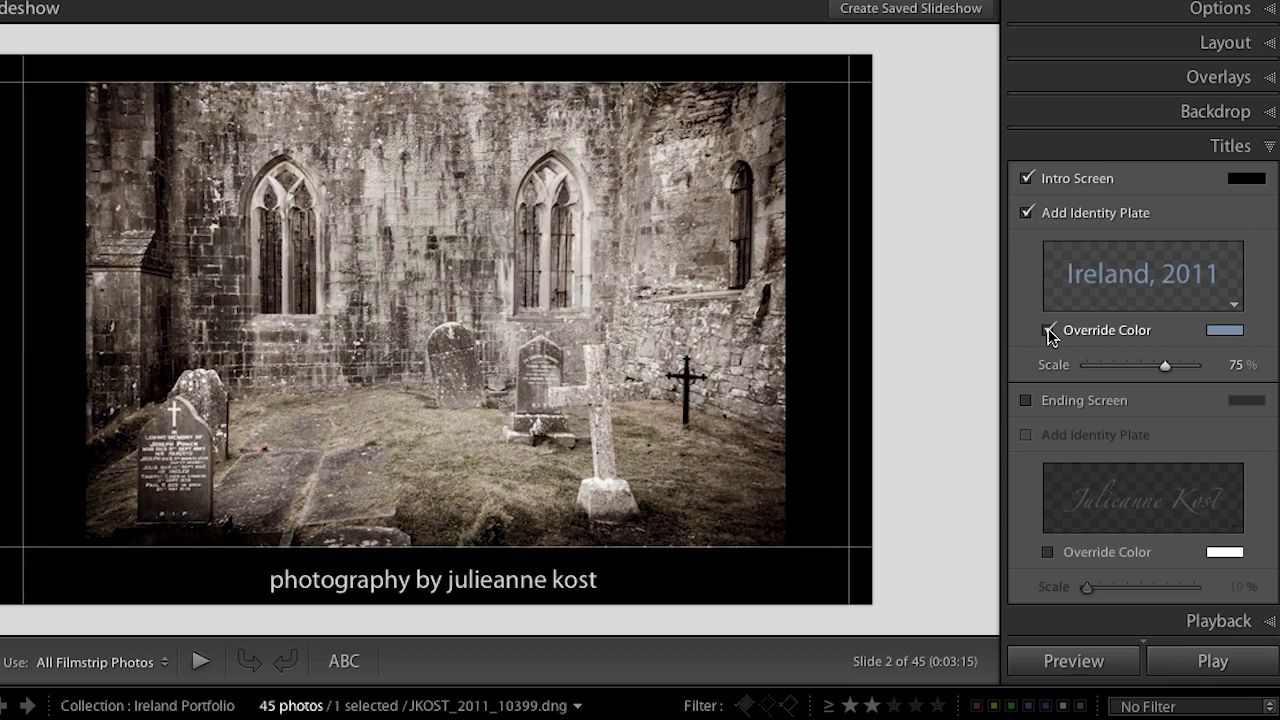
pyautogui.click(1049, 331)
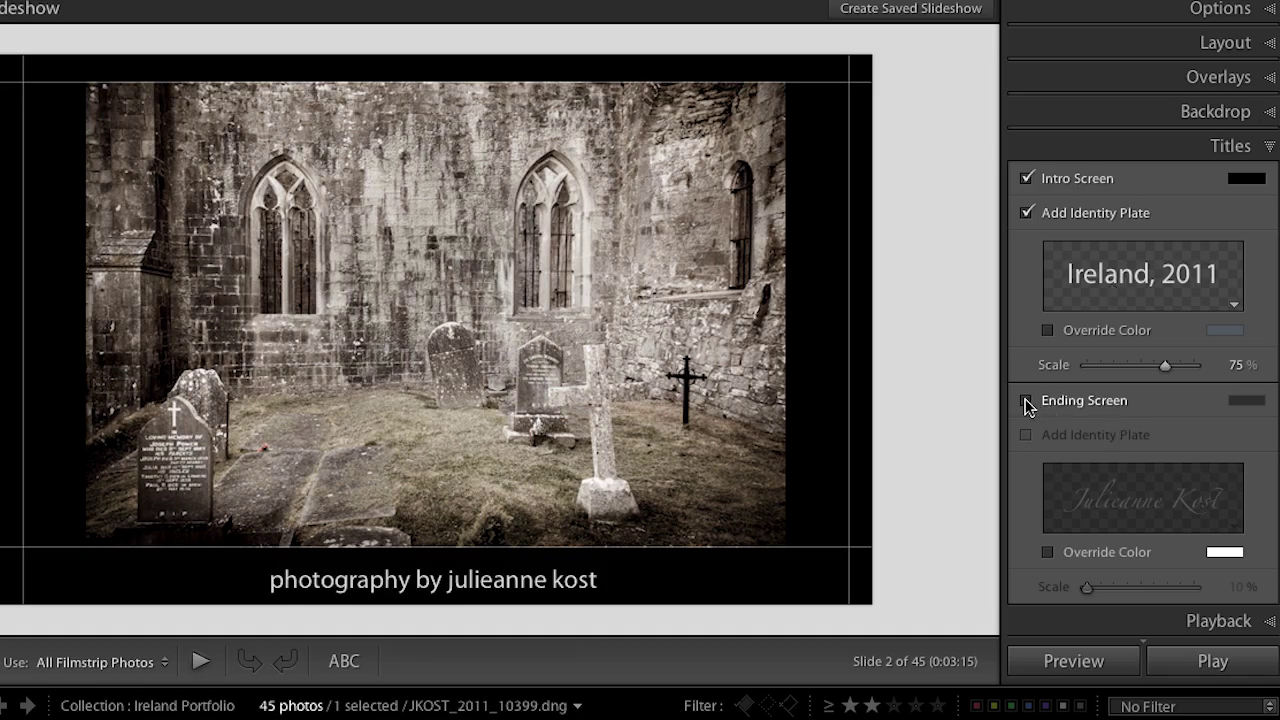
# Step: Choose the fireandwaterinstrumental_96k MP3 from the TSMusic folder as the soundtrack and fit the slides to the music
pyautogui.scroll(-1, 1130, 418)
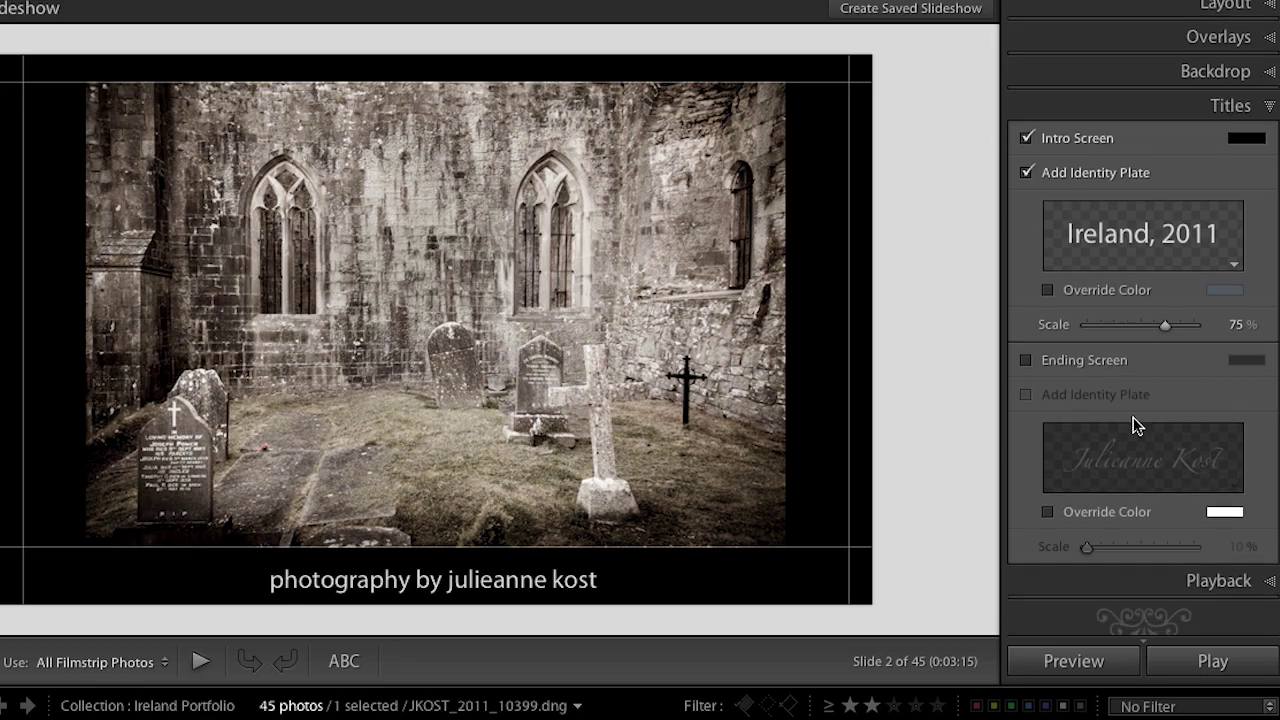
pyautogui.click(1148, 562)
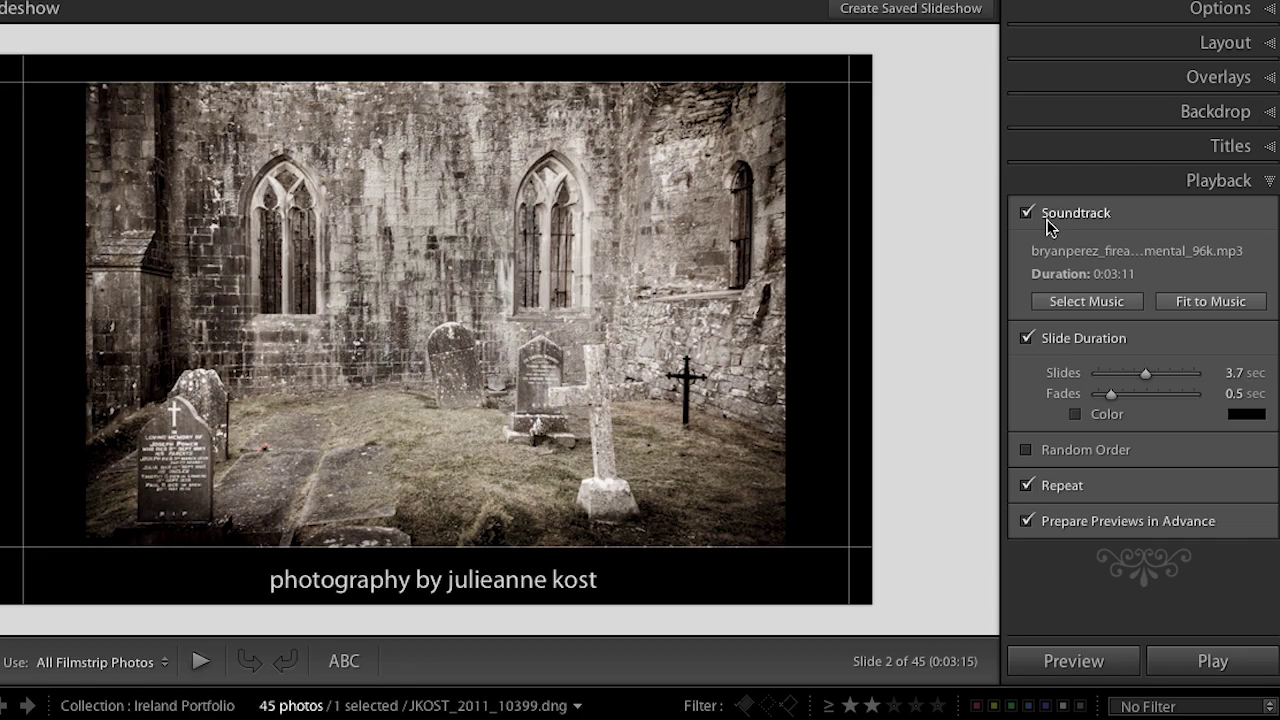
pyautogui.click(1066, 305)
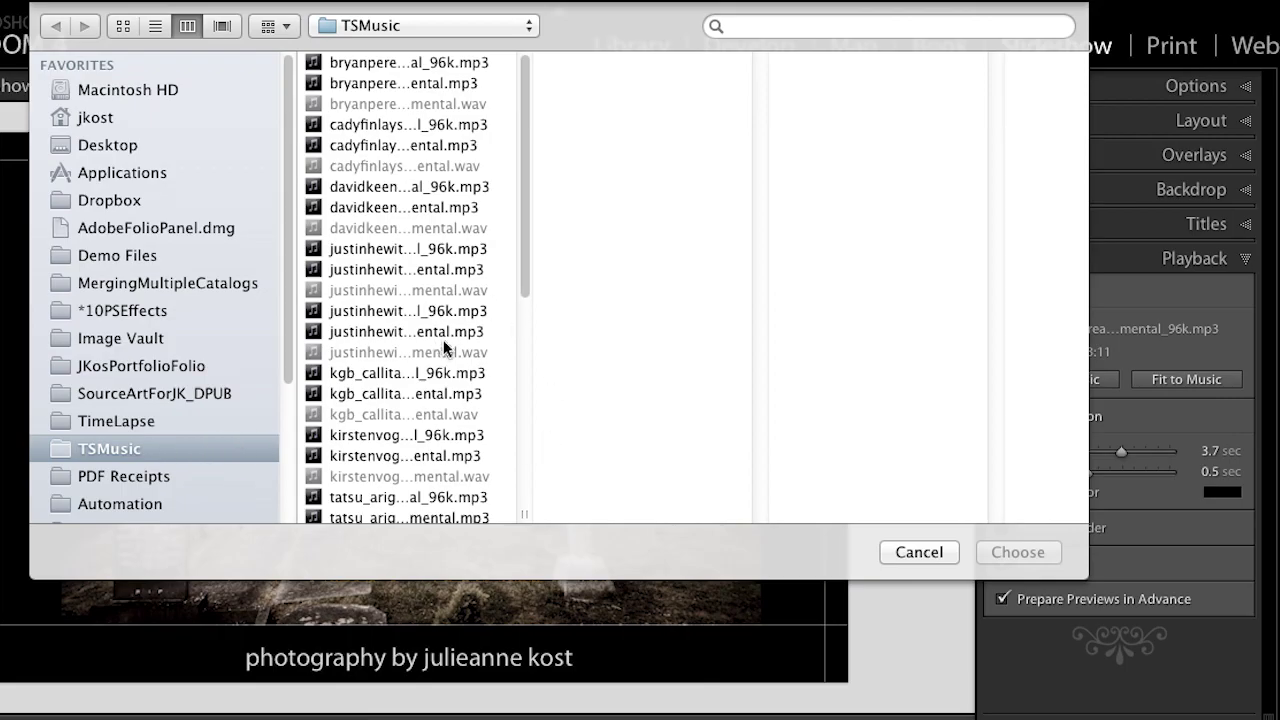
pyautogui.click(406, 59)
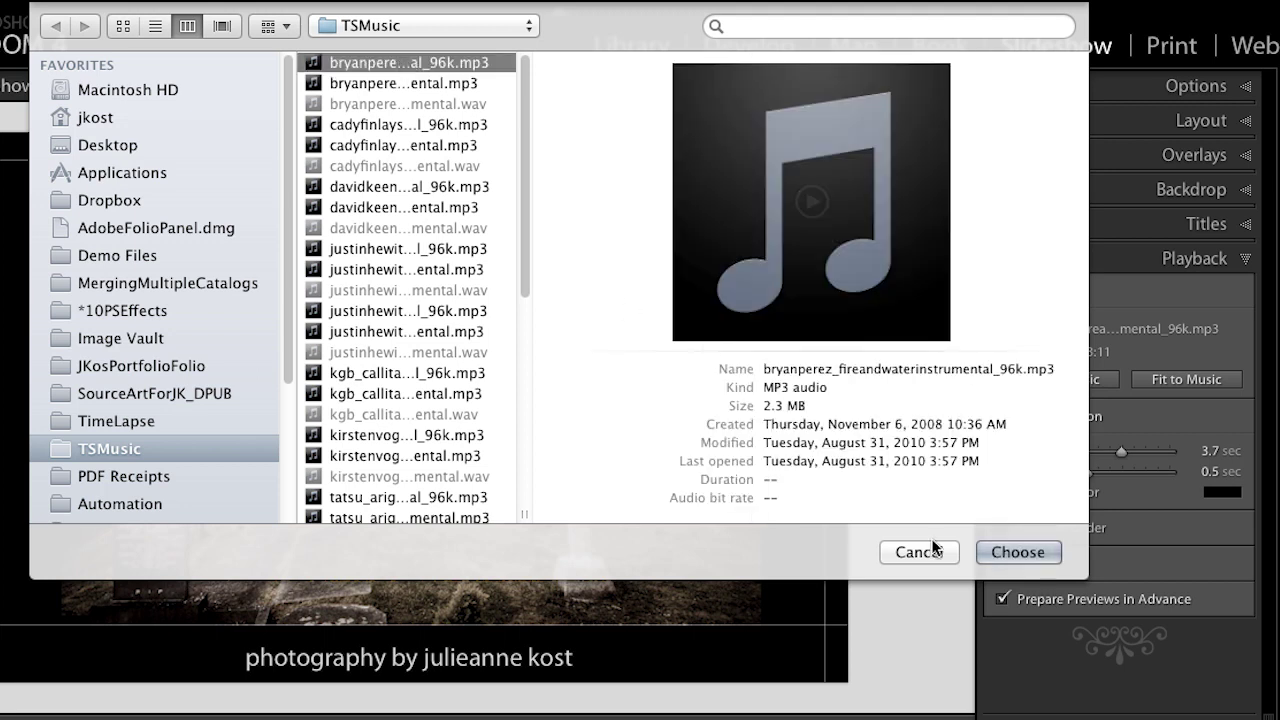
pyautogui.click(1020, 552)
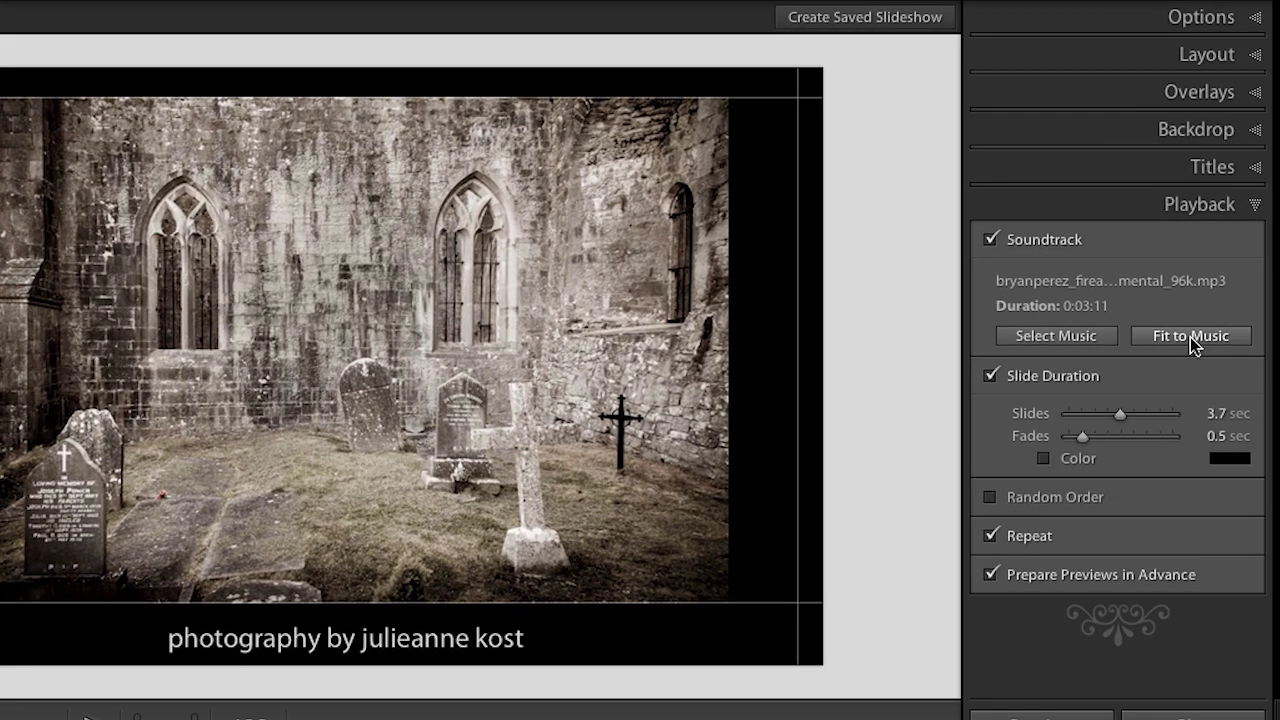
pyautogui.click(1190, 337)
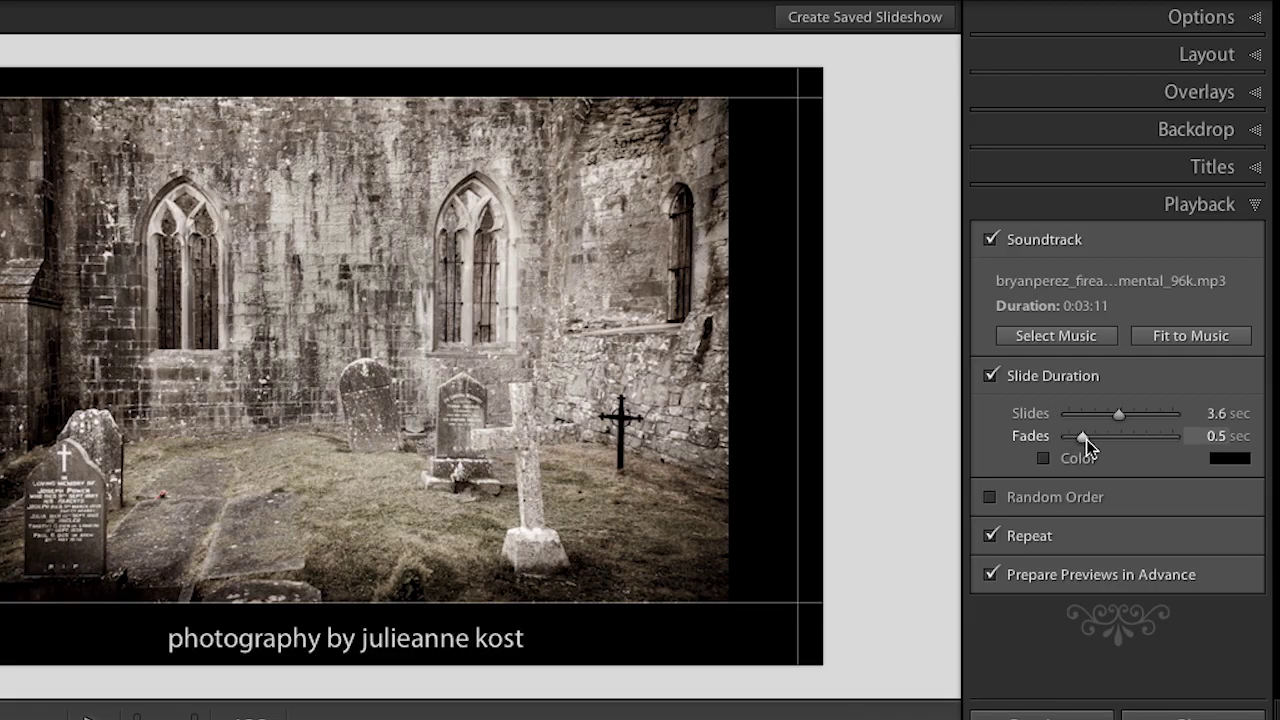
# Step: Set the slide fades to 1.0 sec and refit the slide duration to the music
pyautogui.moveTo(1085, 439); pyautogui.dragTo(1095, 441)
pyautogui.click(1210, 436)
pyautogui.write('1')
pyautogui.press('Tab')
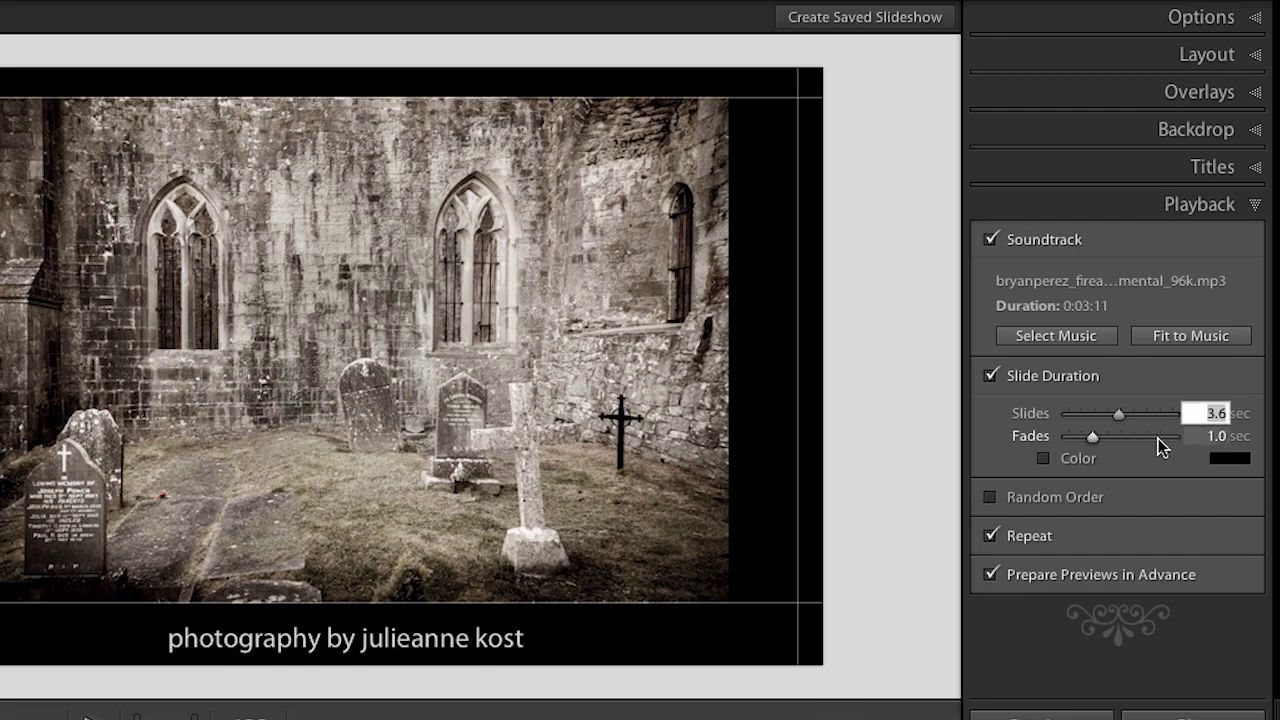
pyautogui.click(1194, 338)
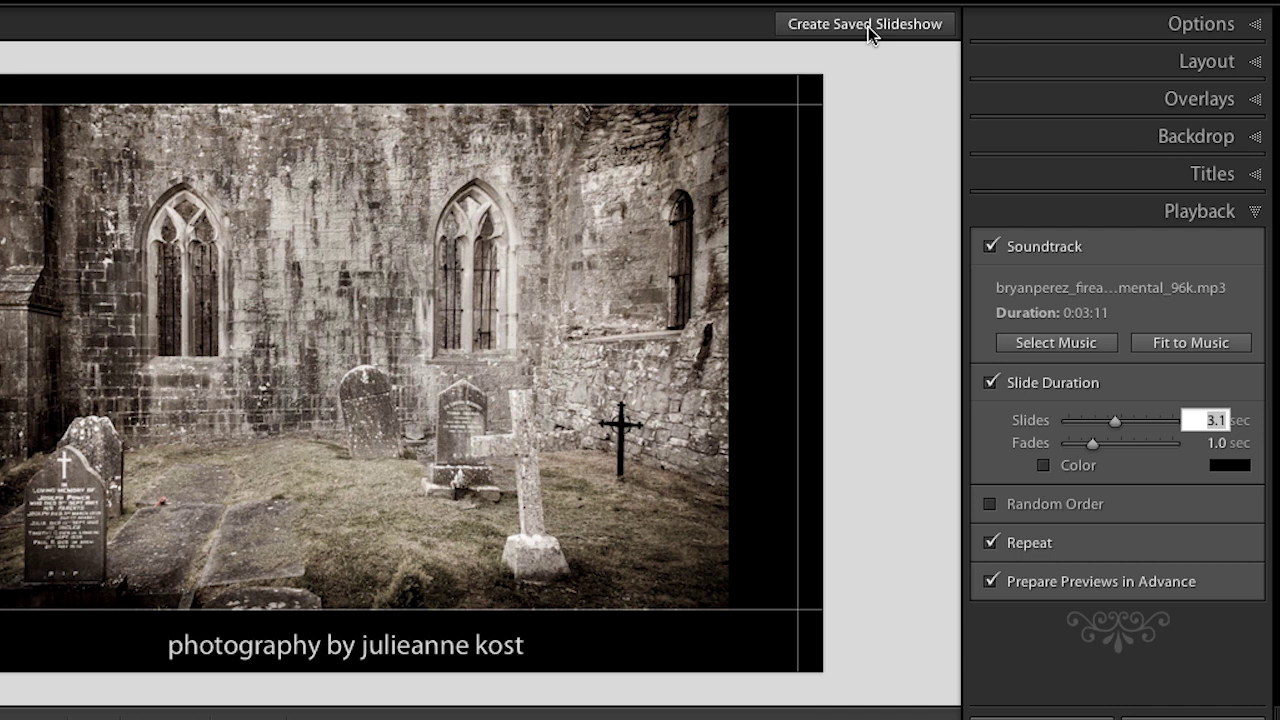
# Step: Save the slideshow under the name "Ireland" inside the Ireland collection set, without making new virtual copies
pyautogui.click(859, 30)
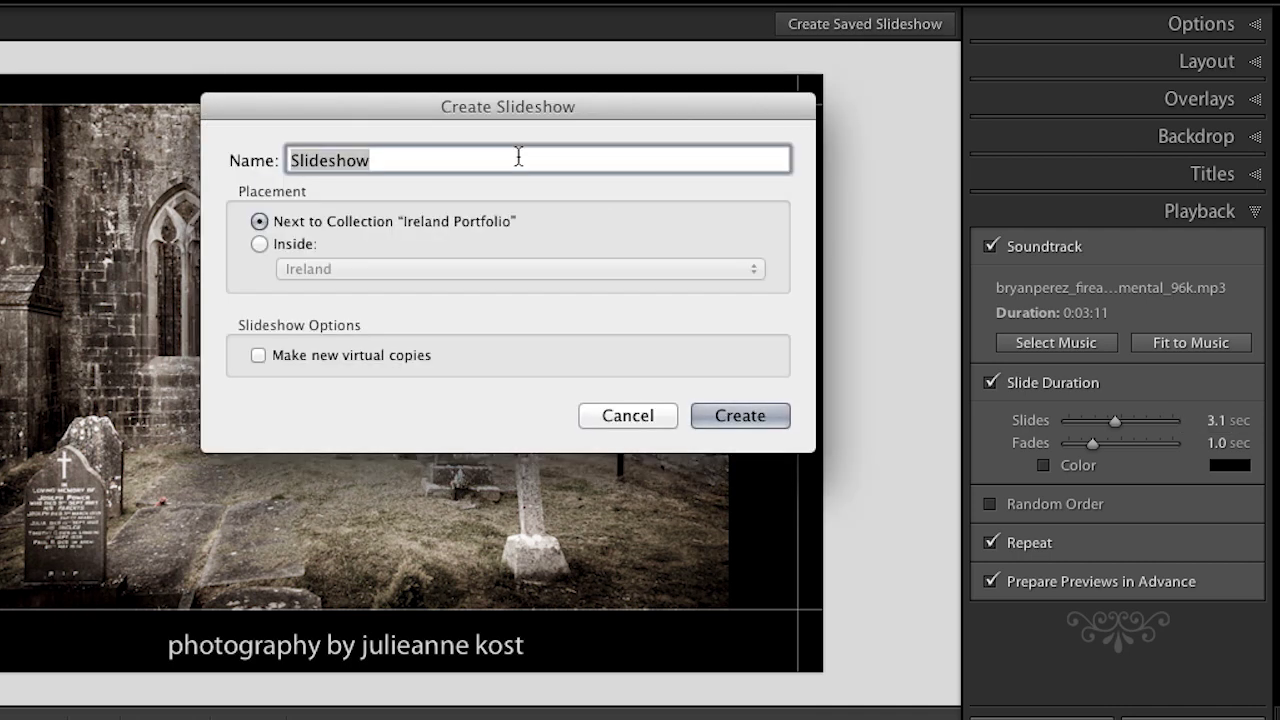
pyautogui.write('Ireland')
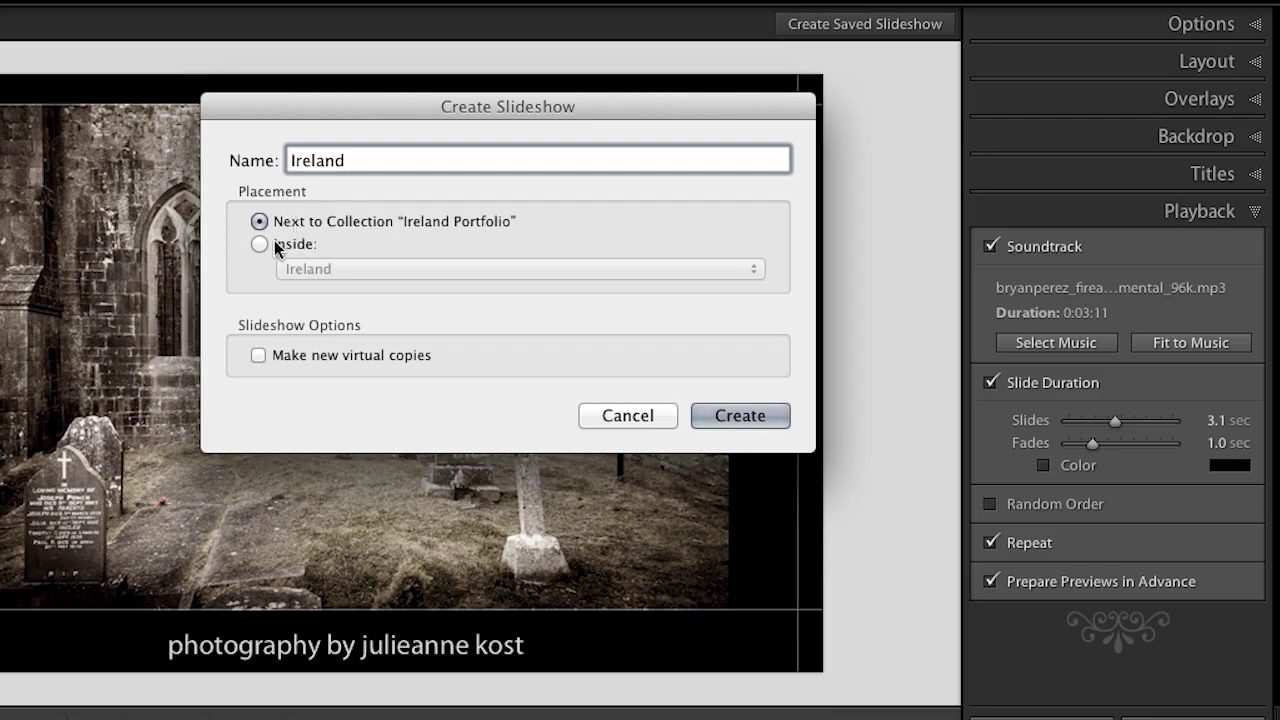
pyautogui.click(258, 245)
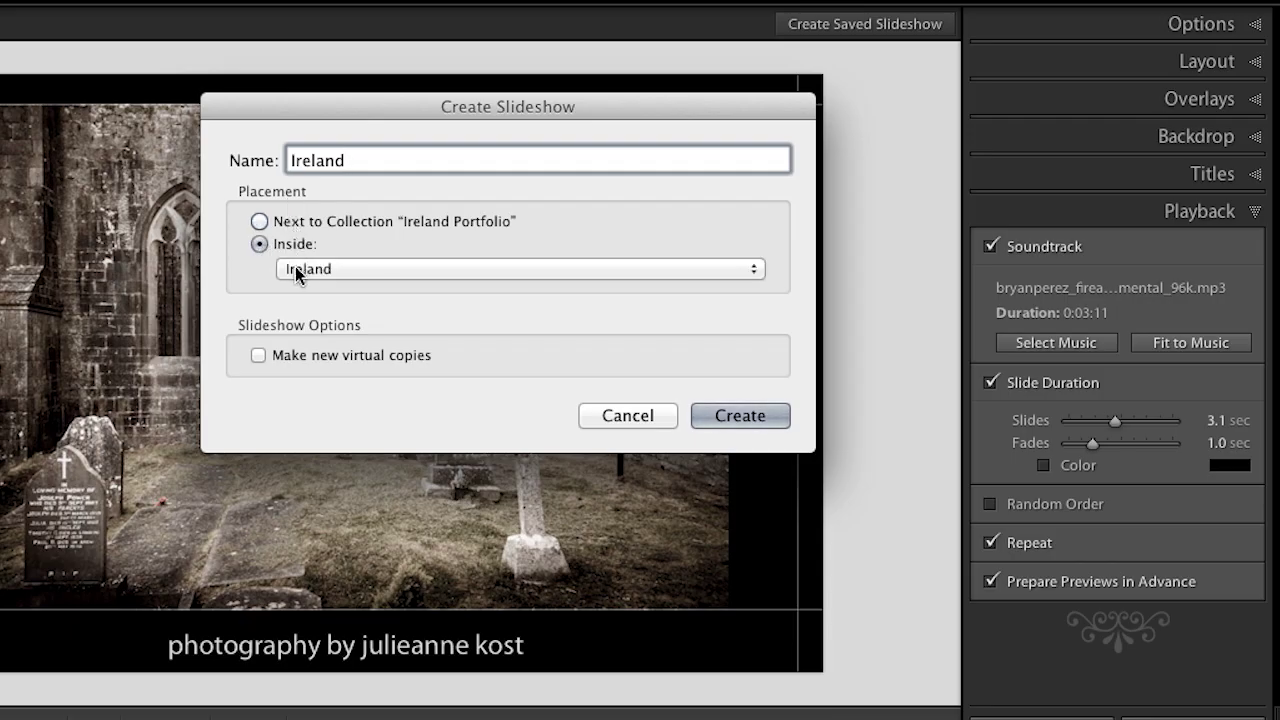
pyautogui.click(731, 417)
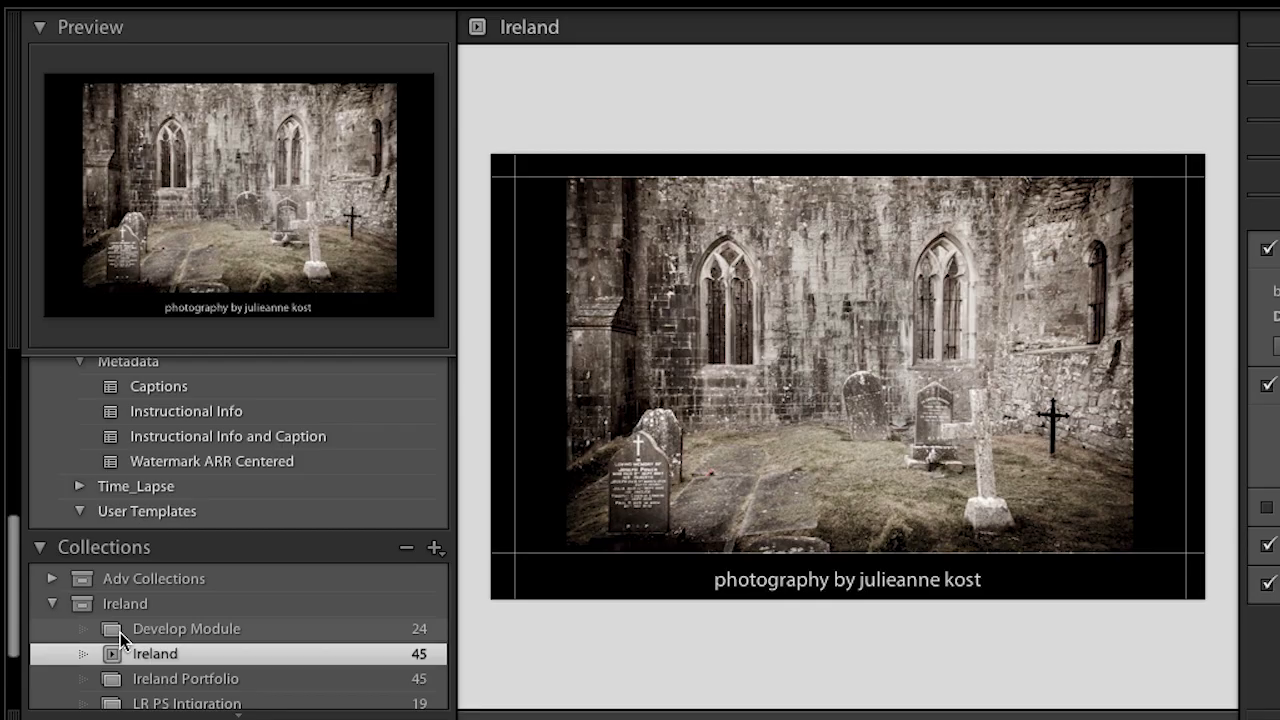
# Step: View the Develop Module collection in the Library grid and reopen the saved Ireland slideshow directly from there
pyautogui.scroll(-3, 120, 632)
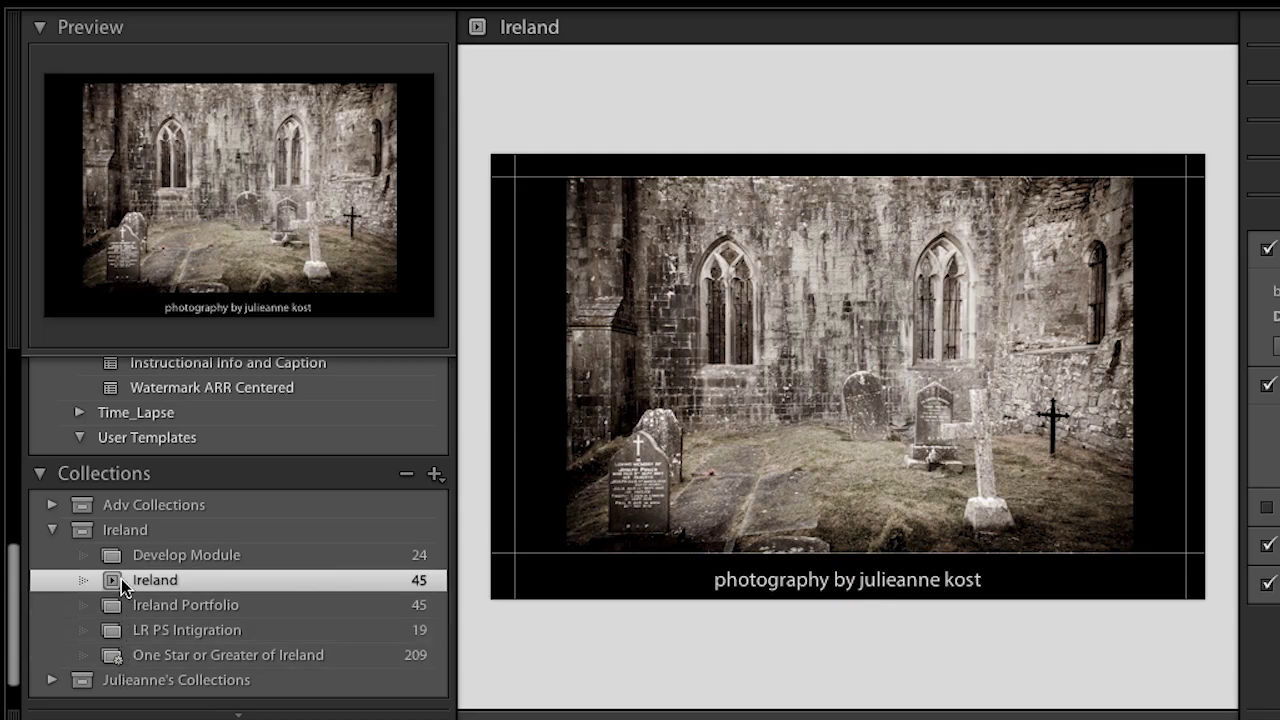
pyautogui.click(146, 556)
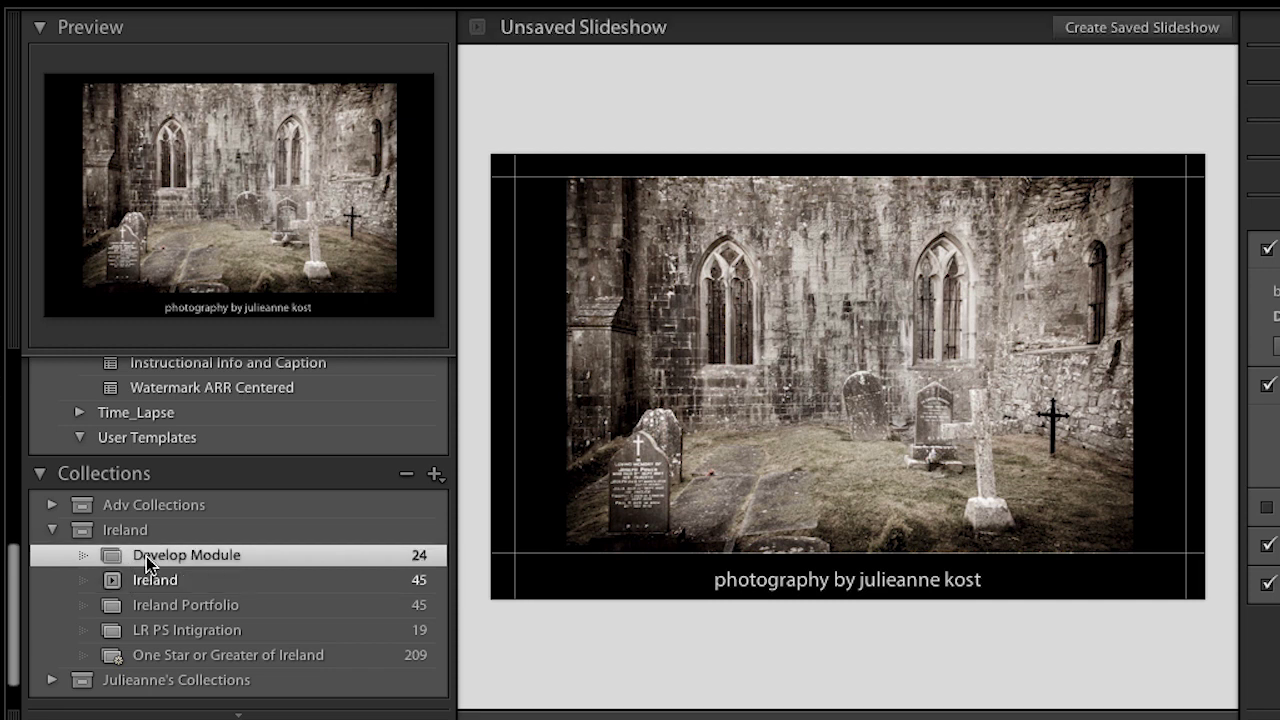
pyautogui.press('g')
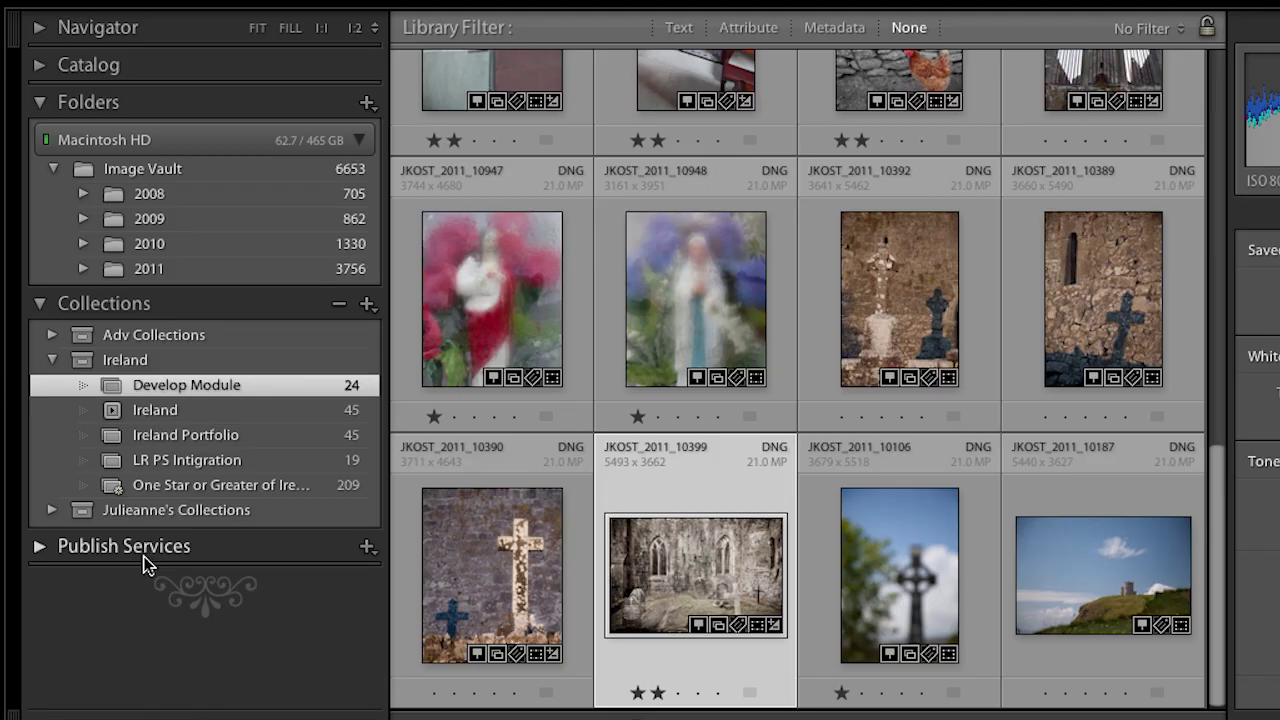
pyautogui.moveTo(372, 415)
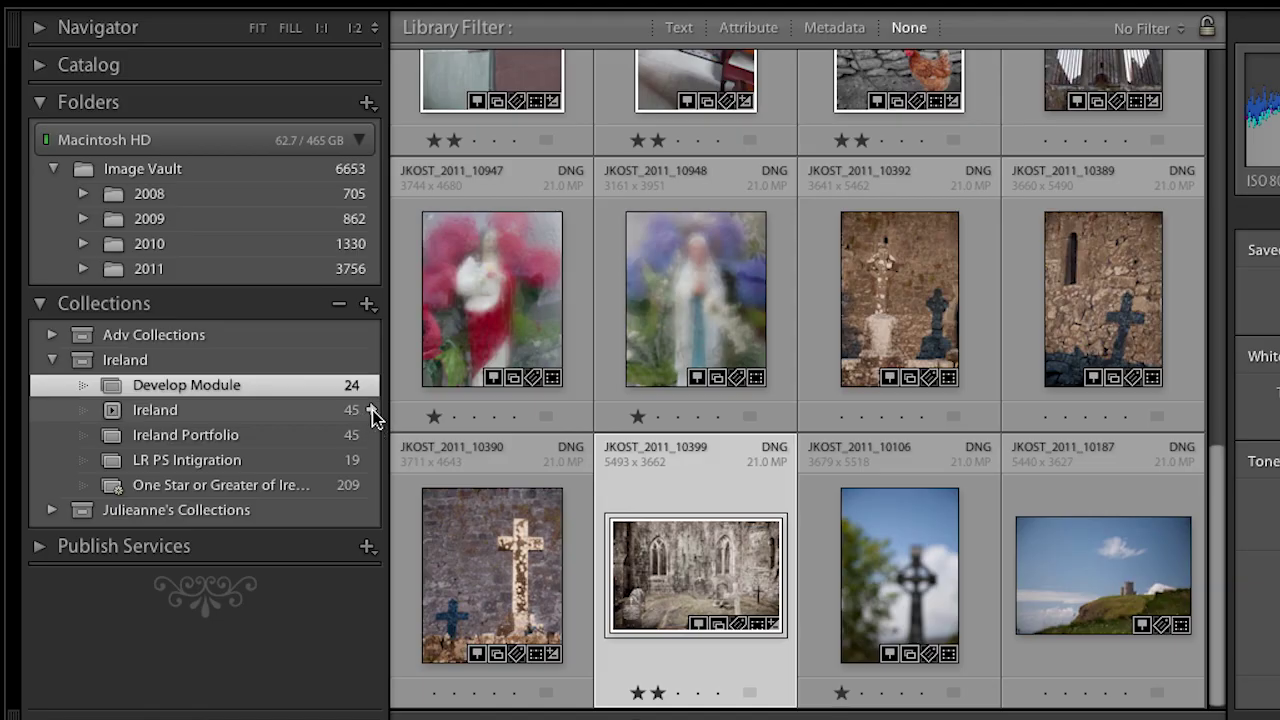
pyautogui.click(372, 410)
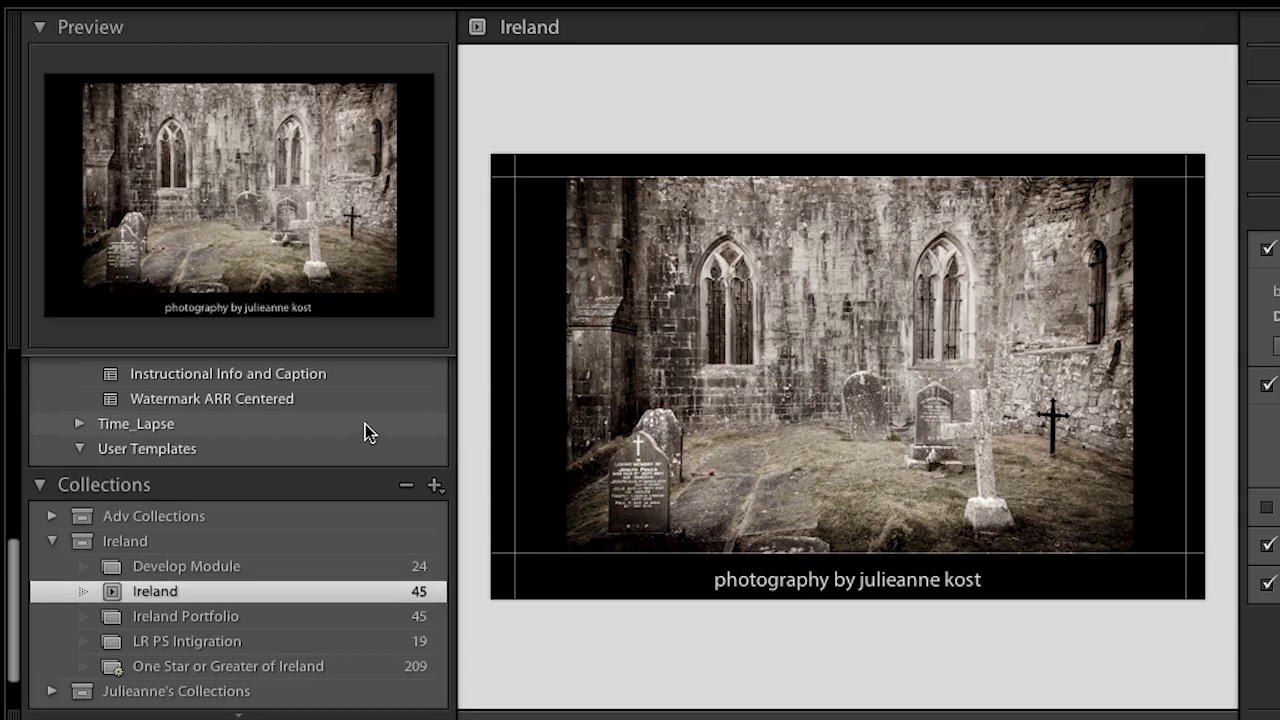
# Step: Save the current slideshow layout as a new template named "Basic Black Demo"
pyautogui.scroll(5, 365, 427)
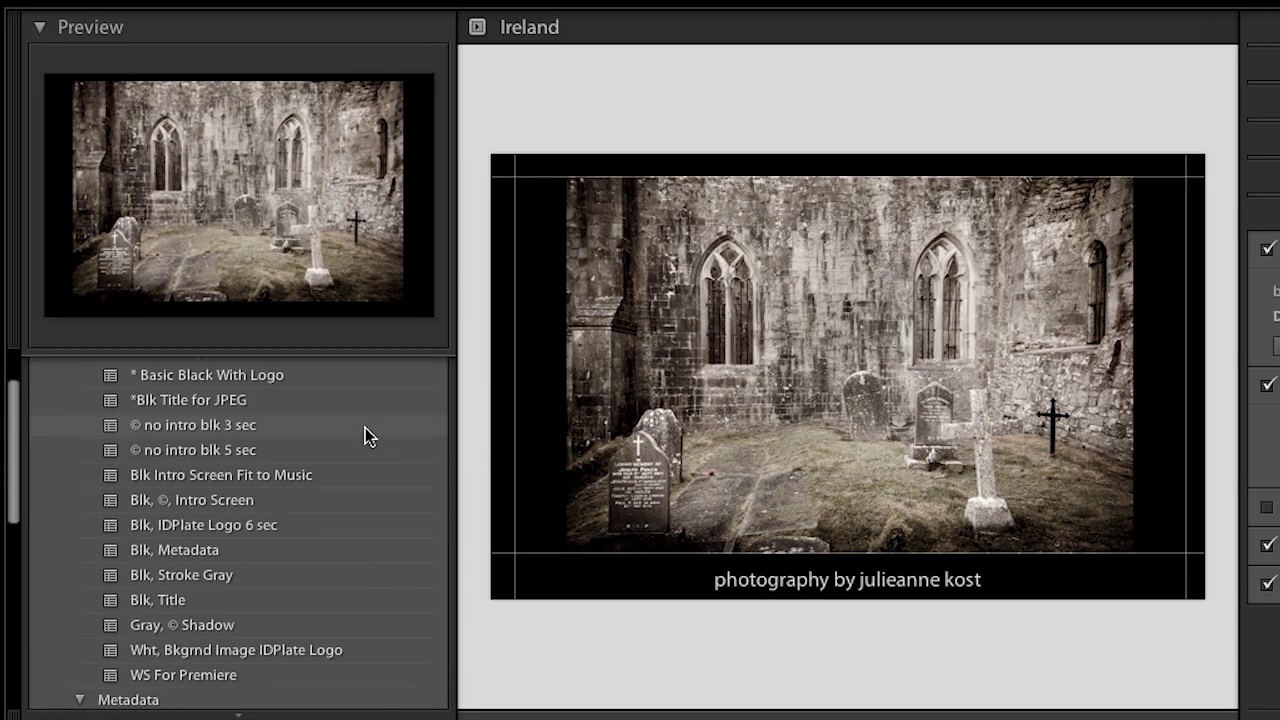
pyautogui.scroll(3, 365, 427)
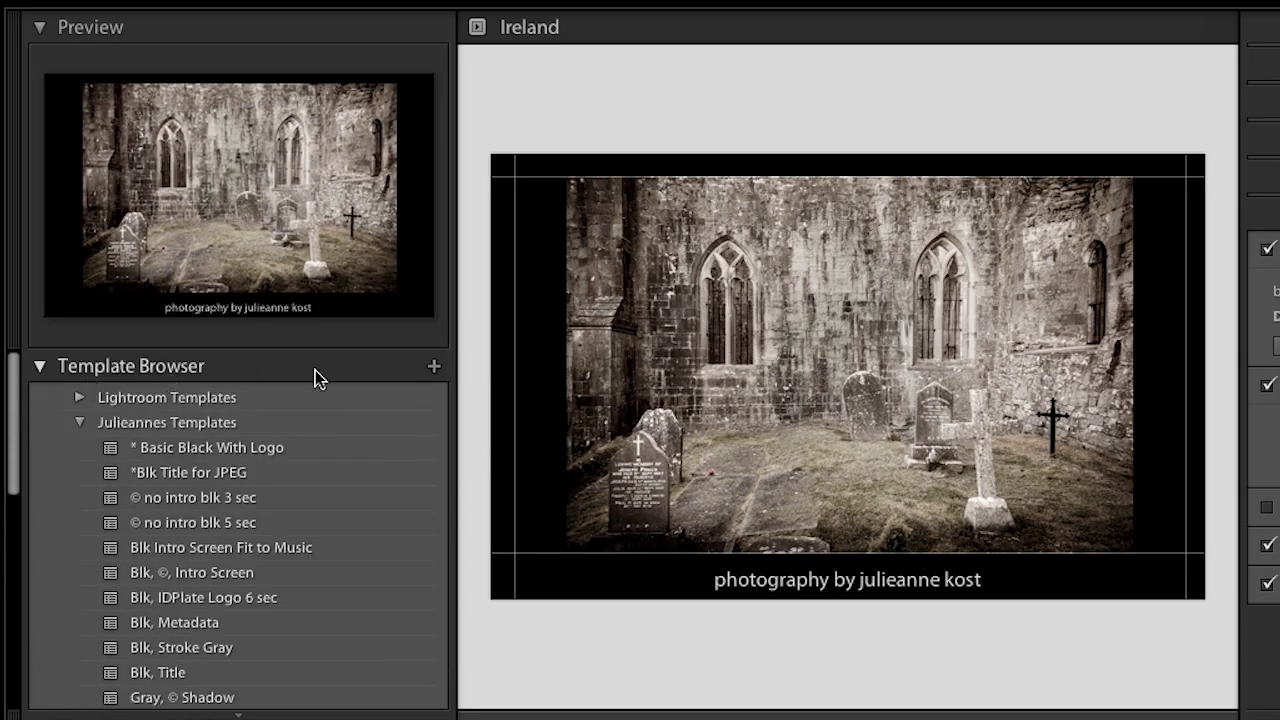
pyautogui.click(435, 368)
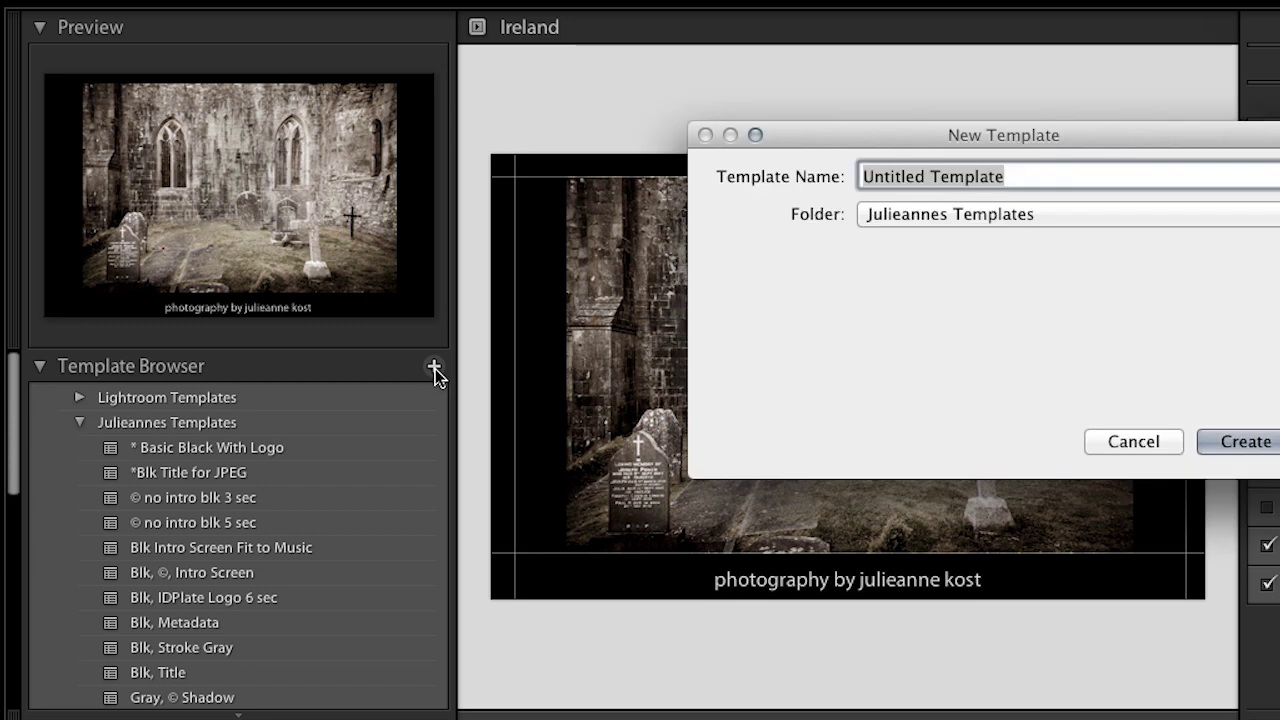
pyautogui.write('B')
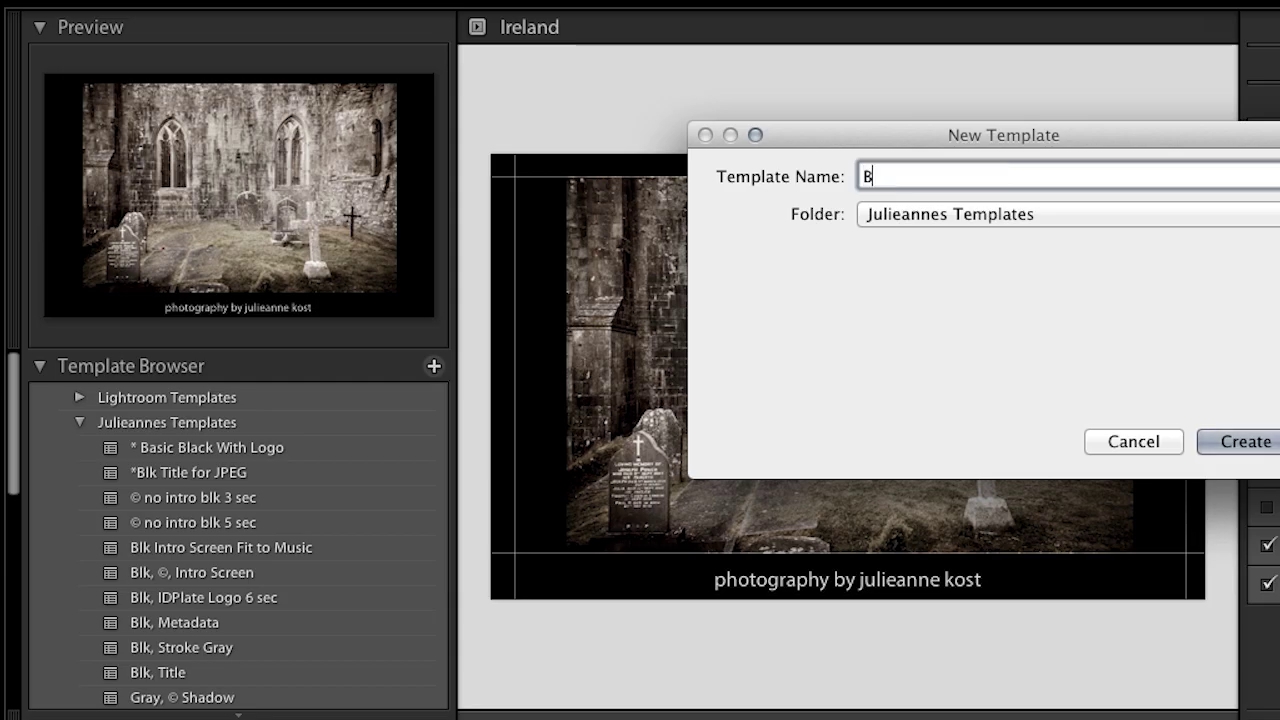
pyautogui.write('asic Black')
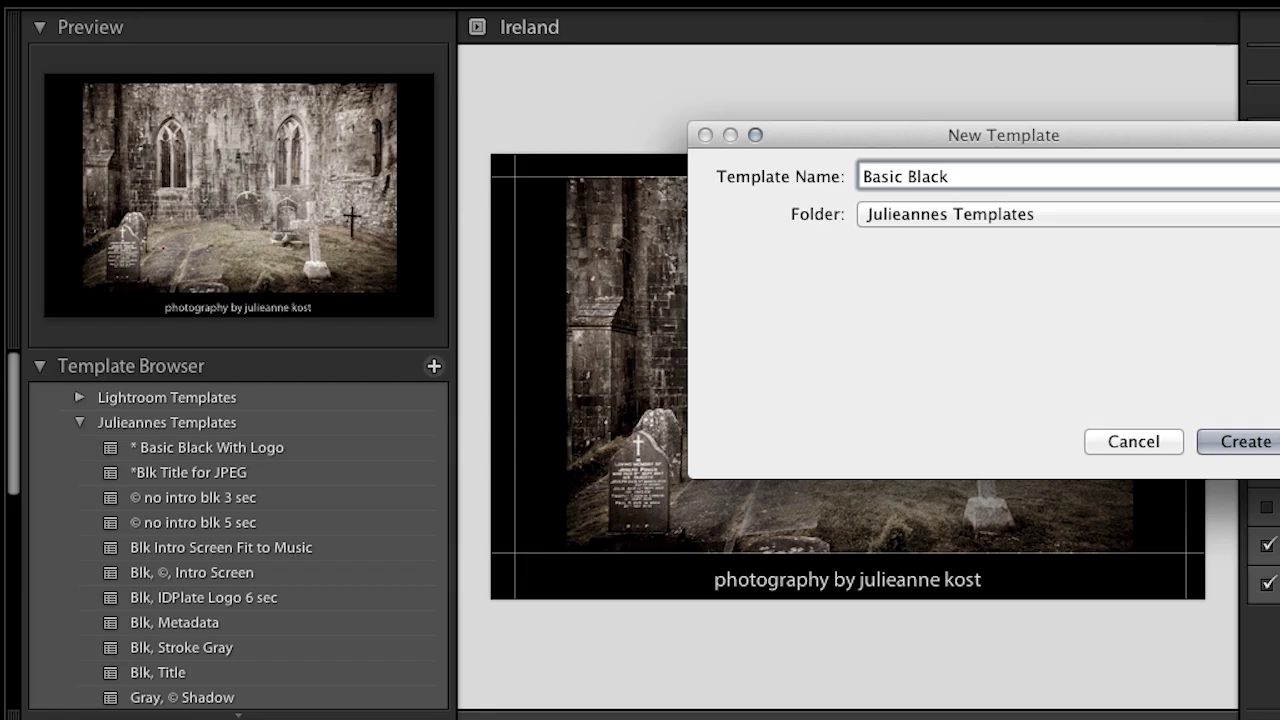
pyautogui.write('Demo')
pyautogui.click(1232, 442)
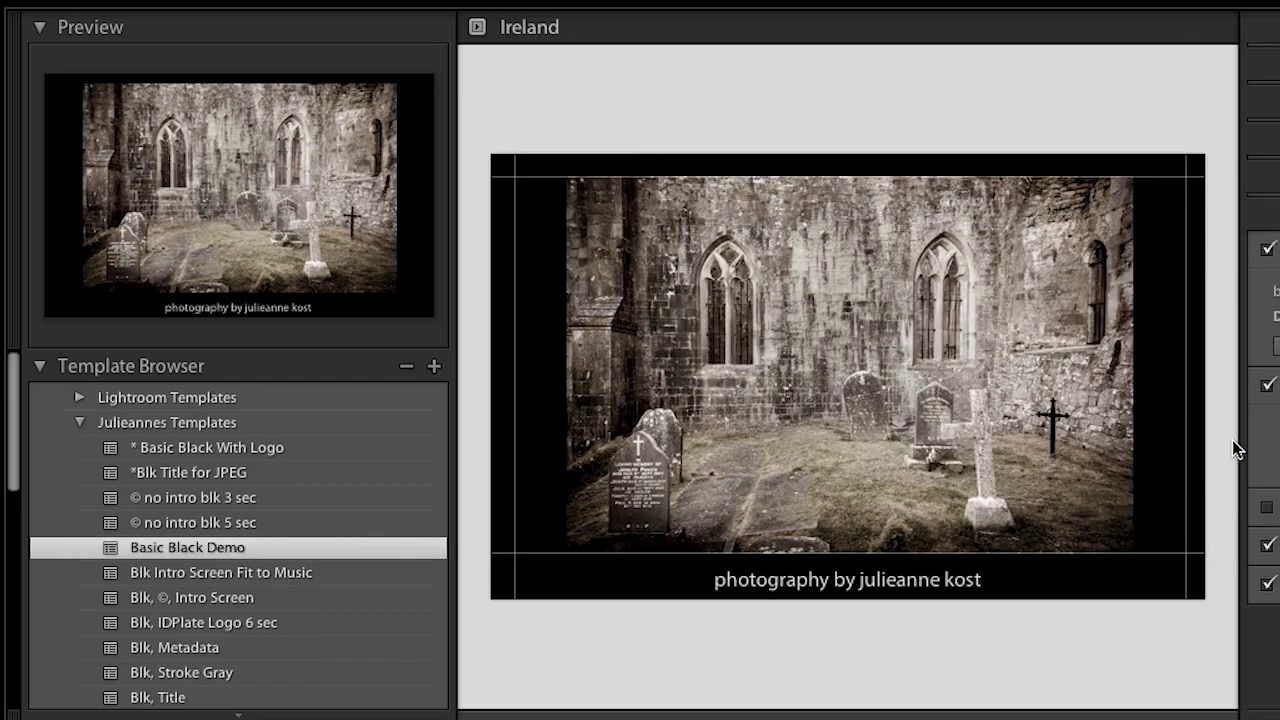
# Step: Try the "Gray, © Shadow" template on the slideshow and replace it with the "Instructional Info" template from the Metadata folder
pyautogui.scroll(-2, 290, 490)
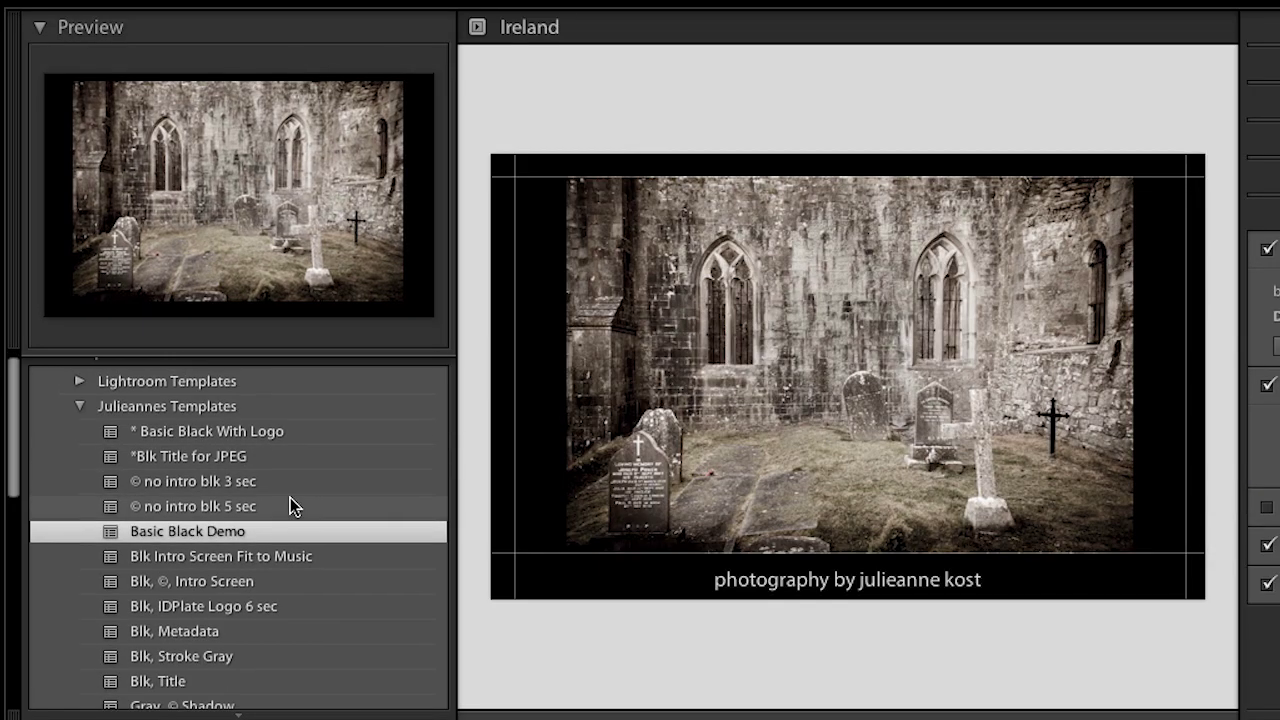
pyautogui.scroll(-4, 290, 509)
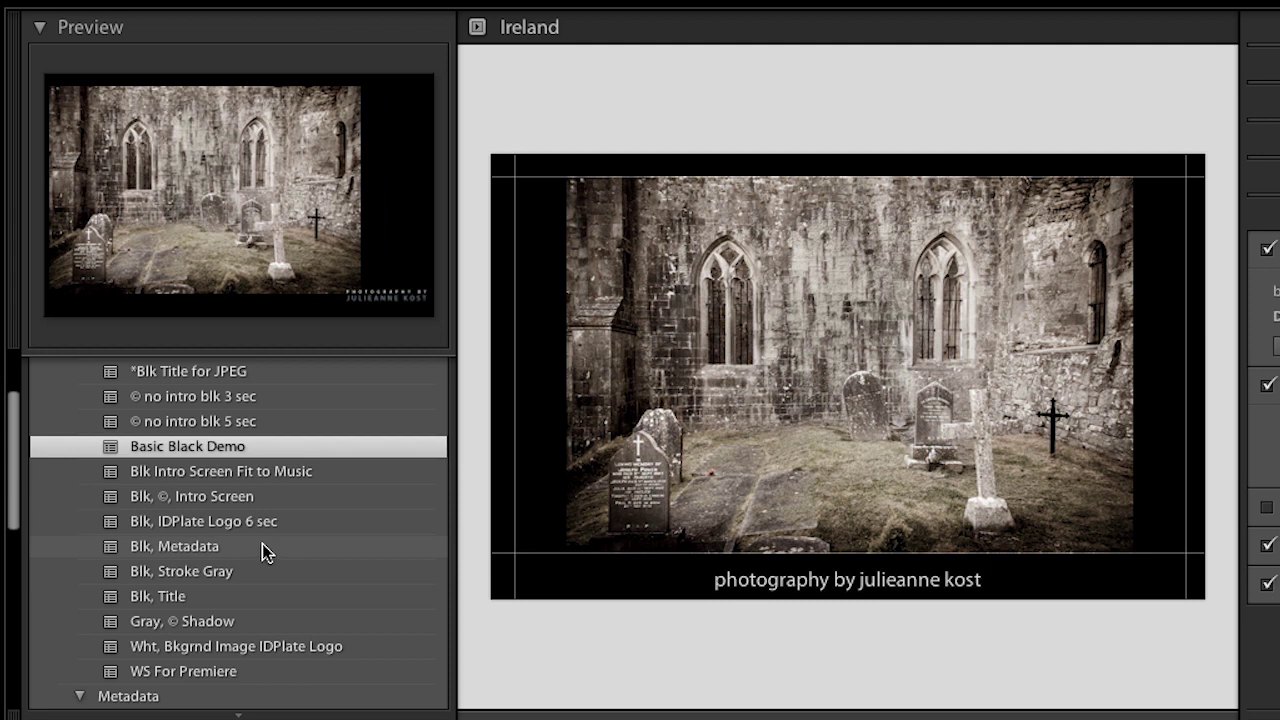
pyautogui.scroll(-1, 250, 601)
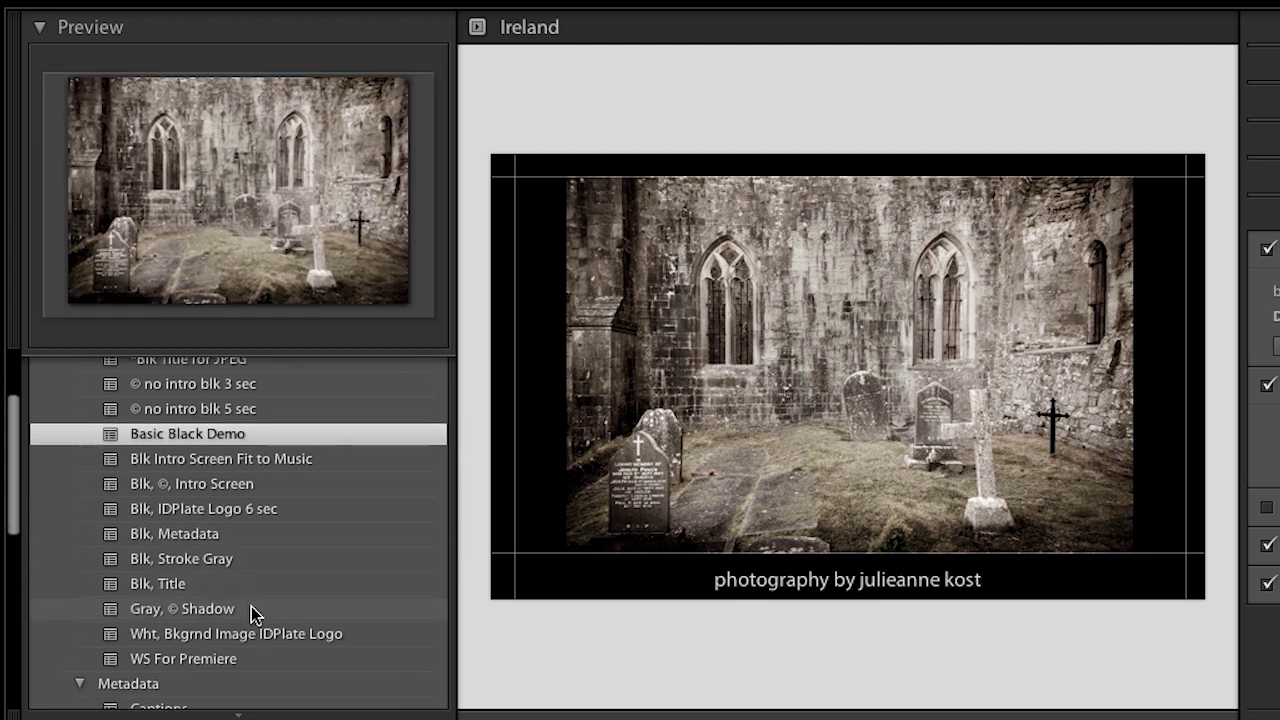
pyautogui.click(251, 608)
pyautogui.scroll(-5, 251, 607)
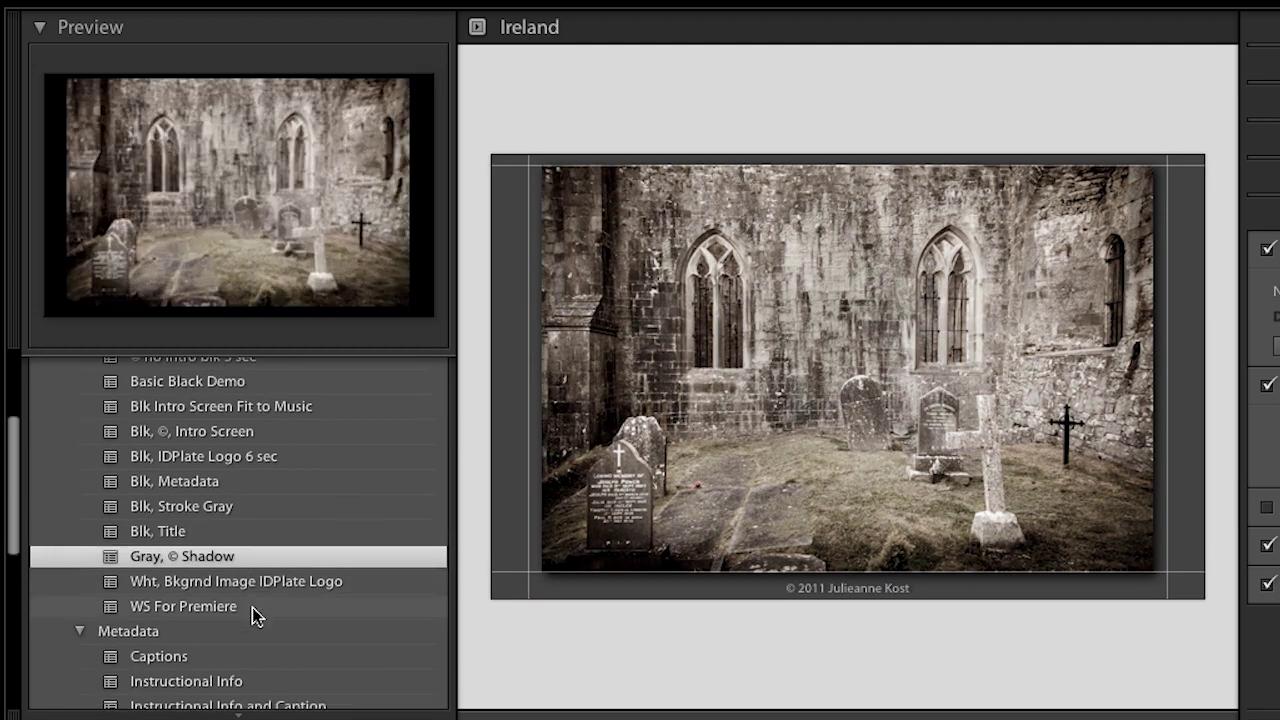
pyautogui.click(220, 610)
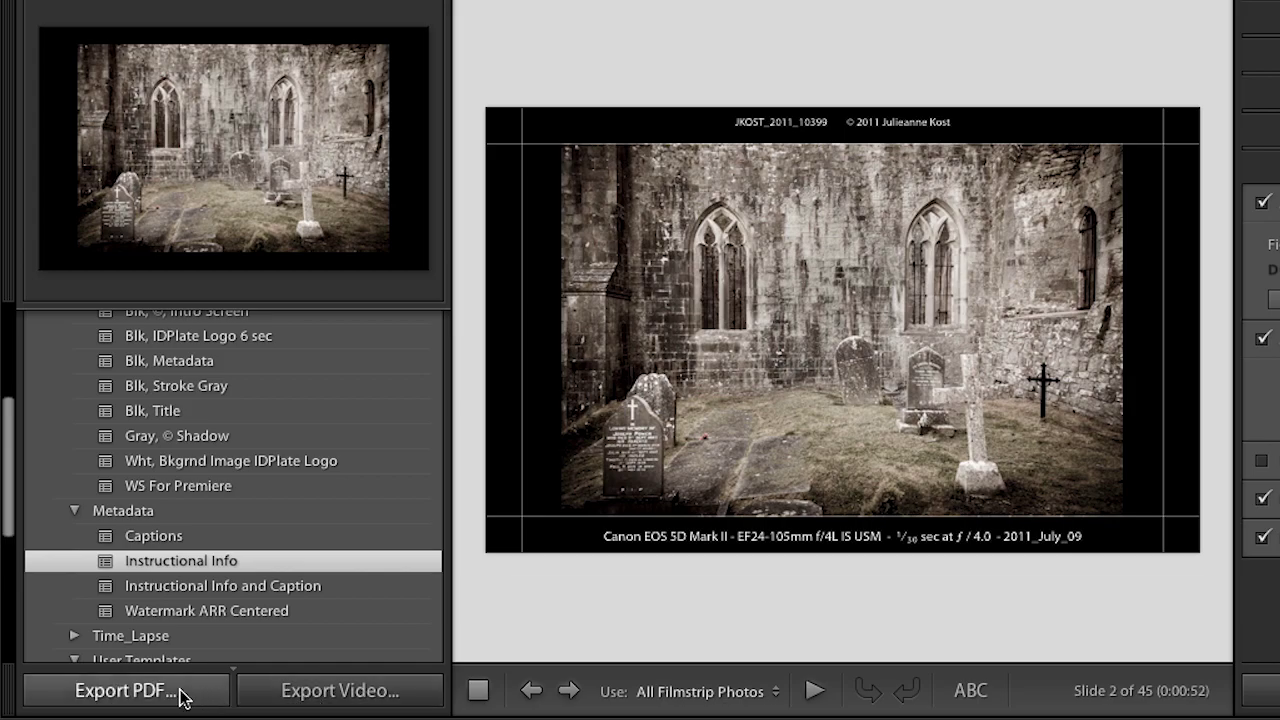
# Step: Review the quality and size options for exporting the slideshow to PDF, and close them without exporting
pyautogui.click(128, 690)
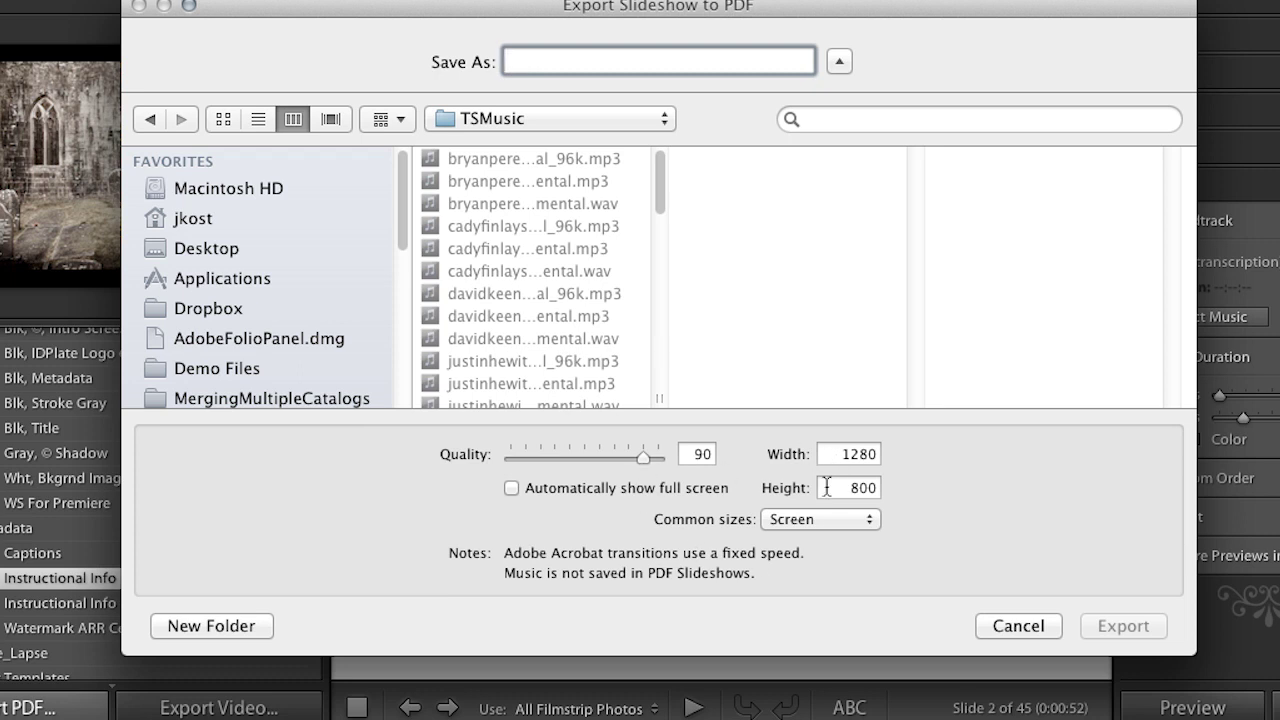
pyautogui.click(1011, 627)
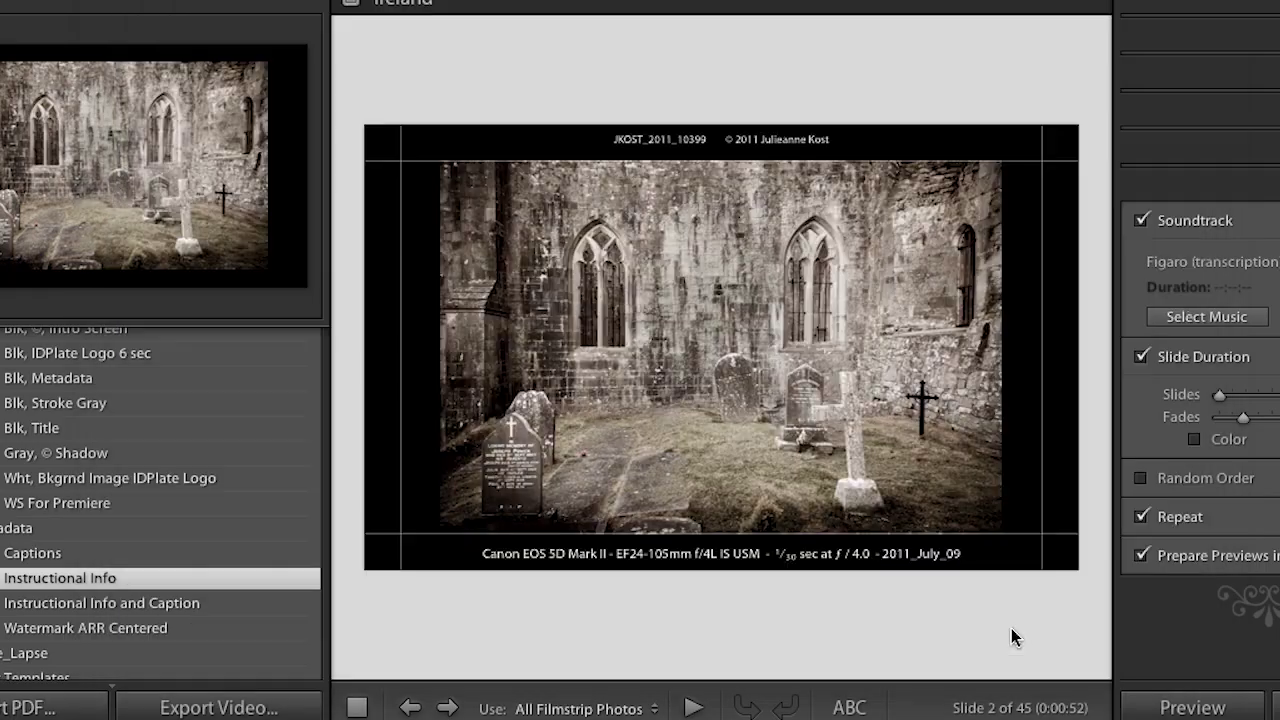
# Step: Start exporting the slideshow to video, try the 1080p preset and set the video preset to 720 x 480
pyautogui.click(272, 710)
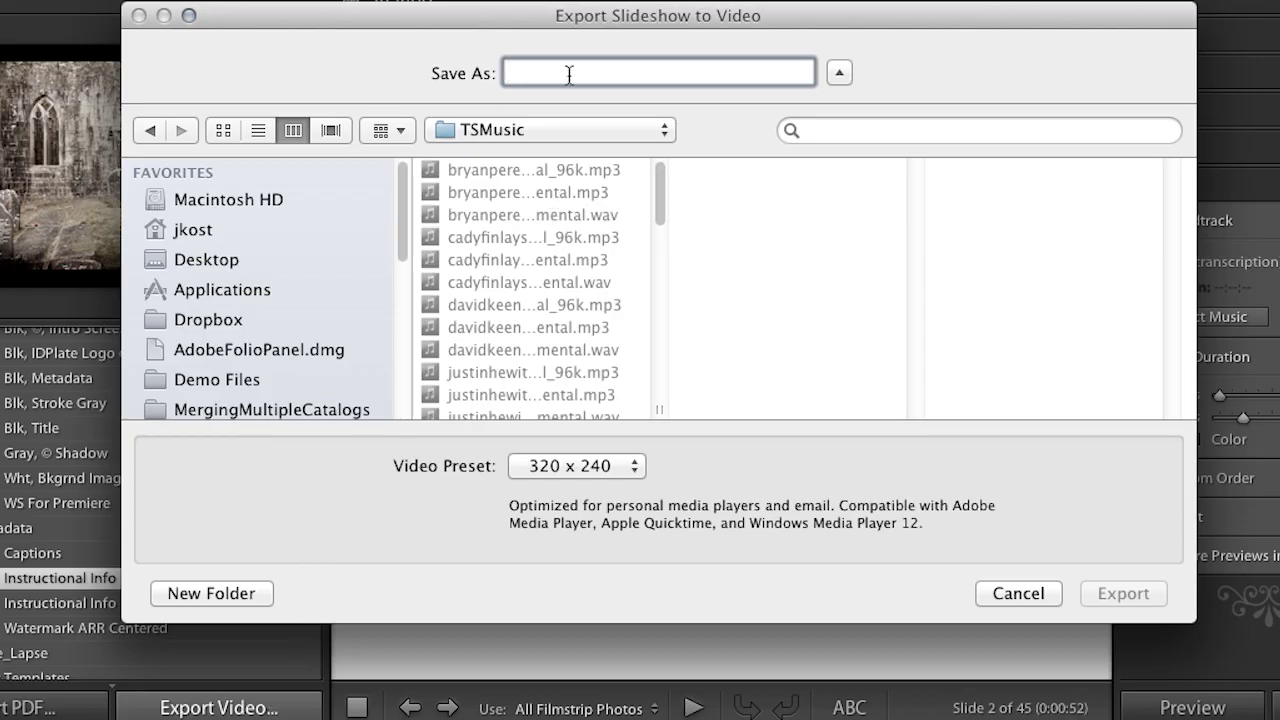
pyautogui.click(632, 470)
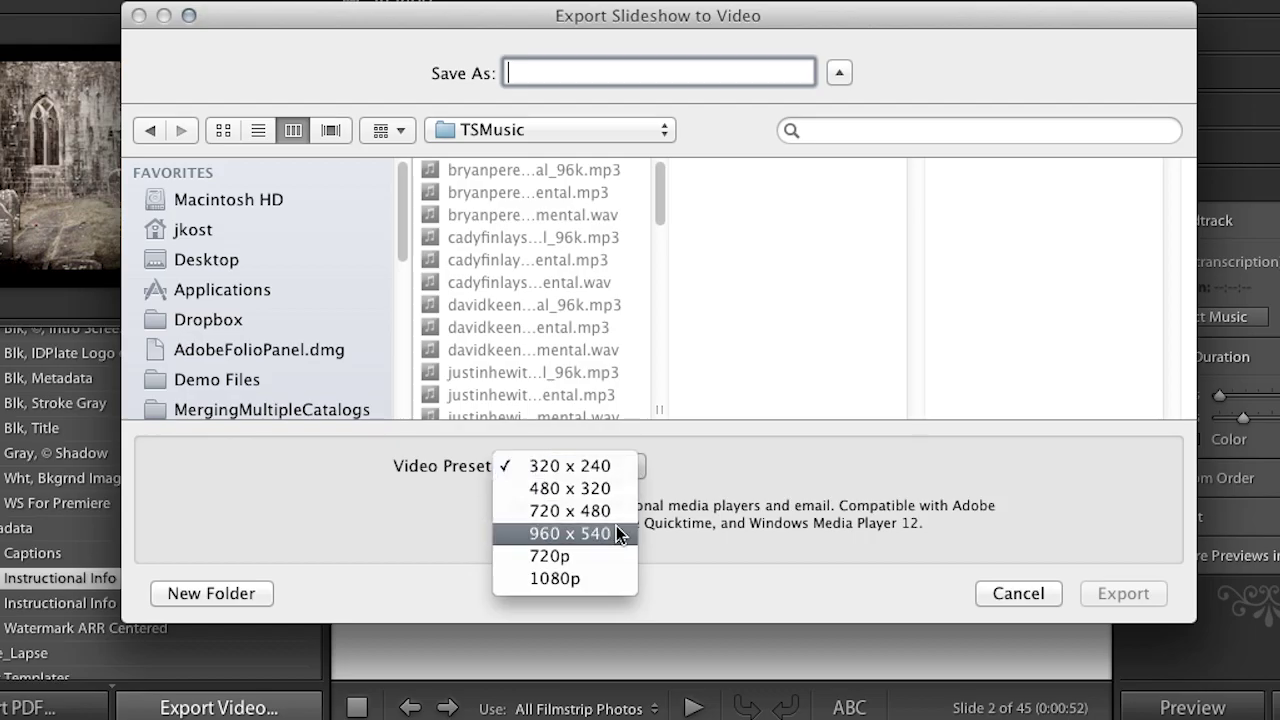
pyautogui.click(616, 579)
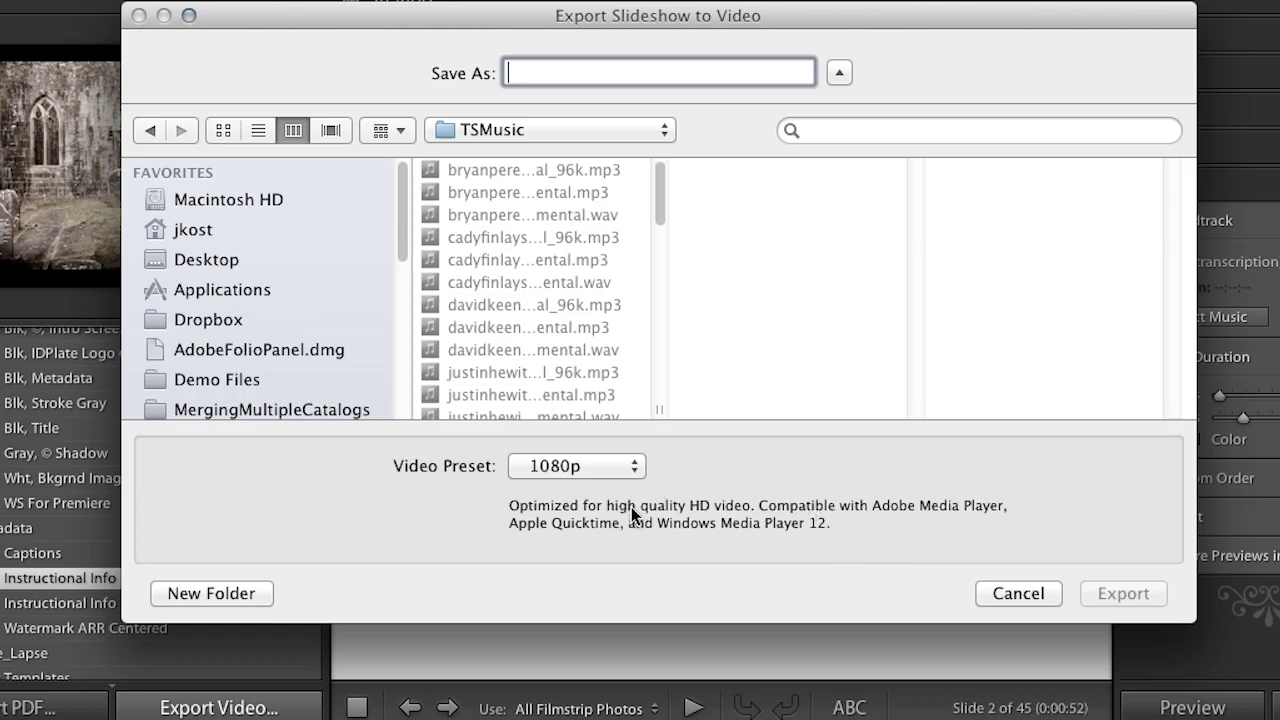
pyautogui.click(598, 468)
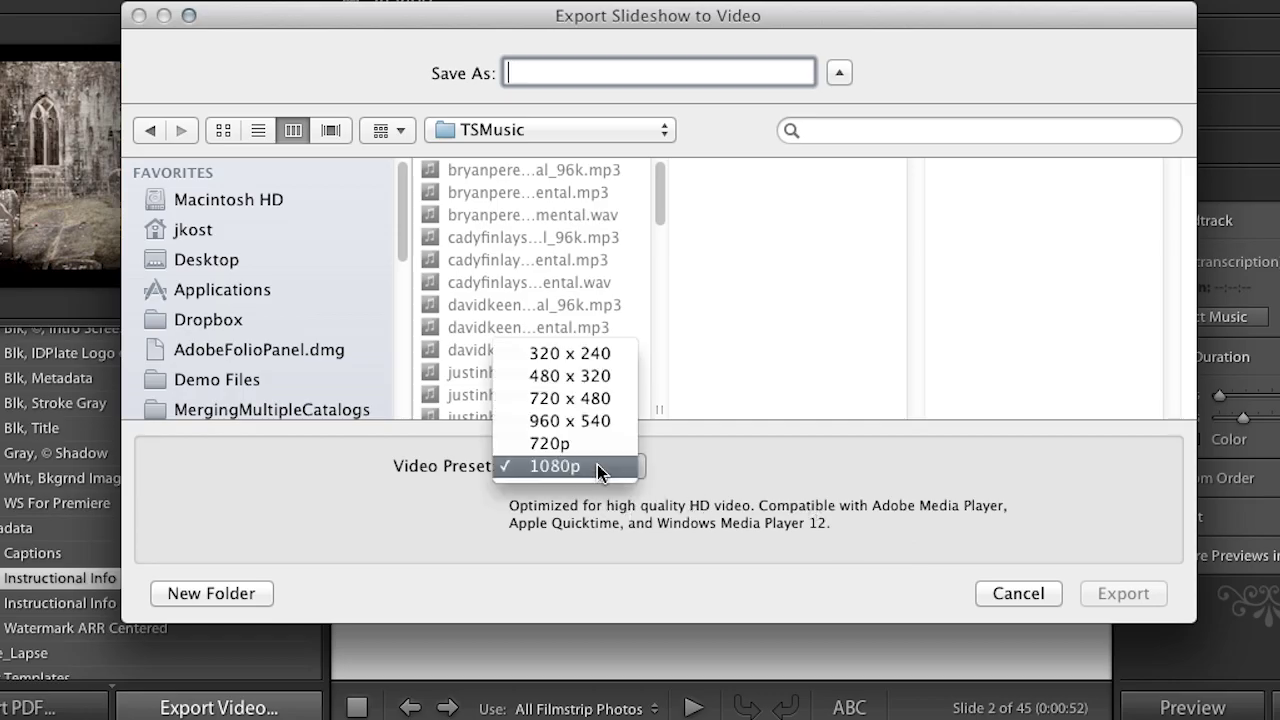
pyautogui.click(597, 400)
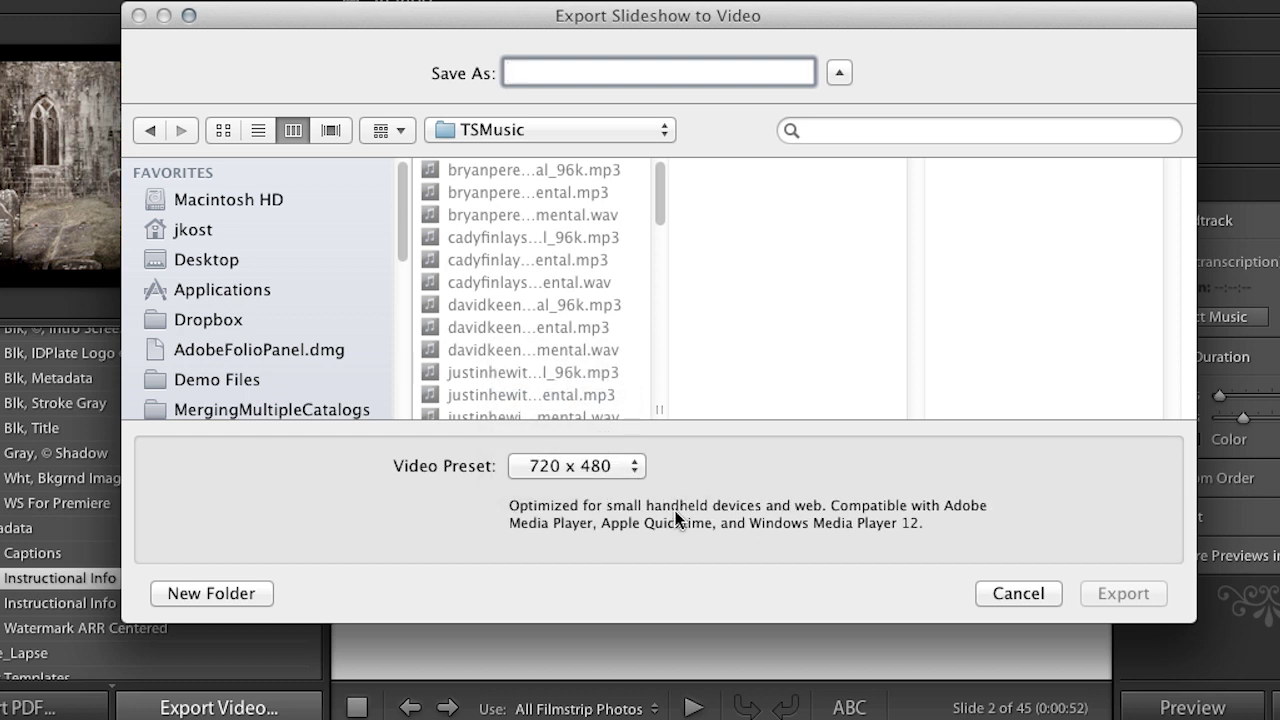
pyautogui.click(612, 465)
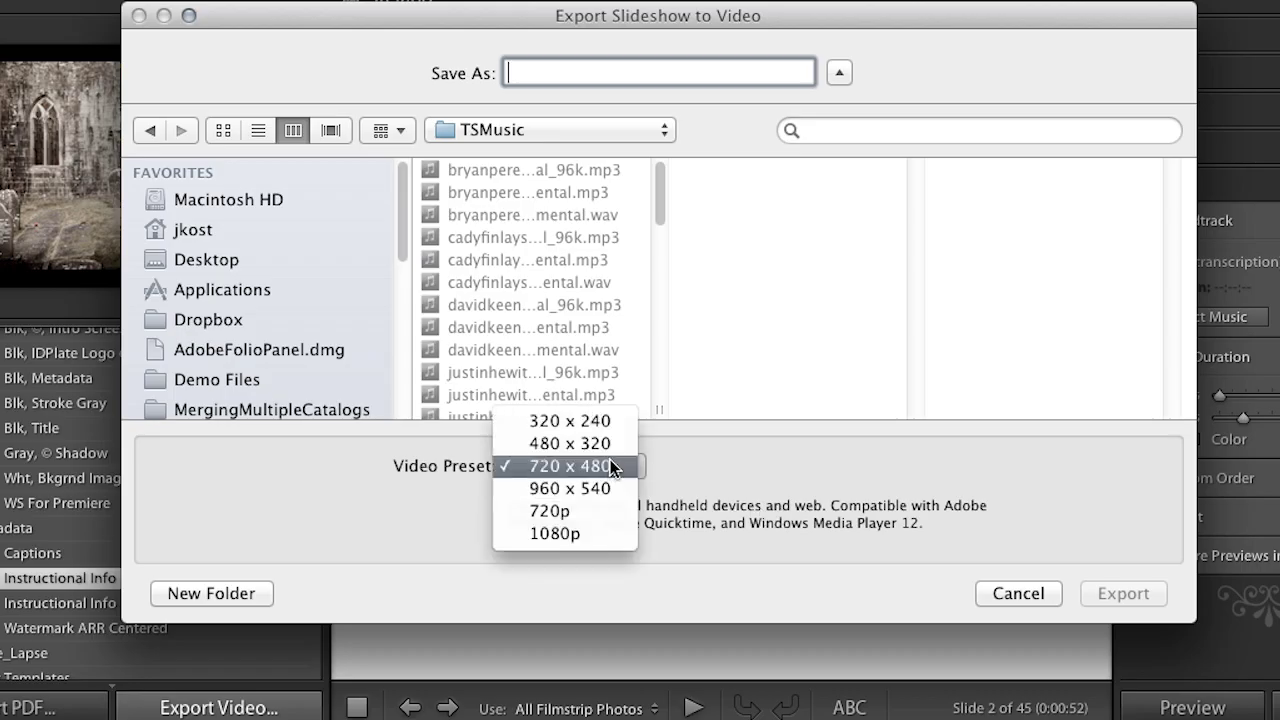
pyautogui.click(608, 460)
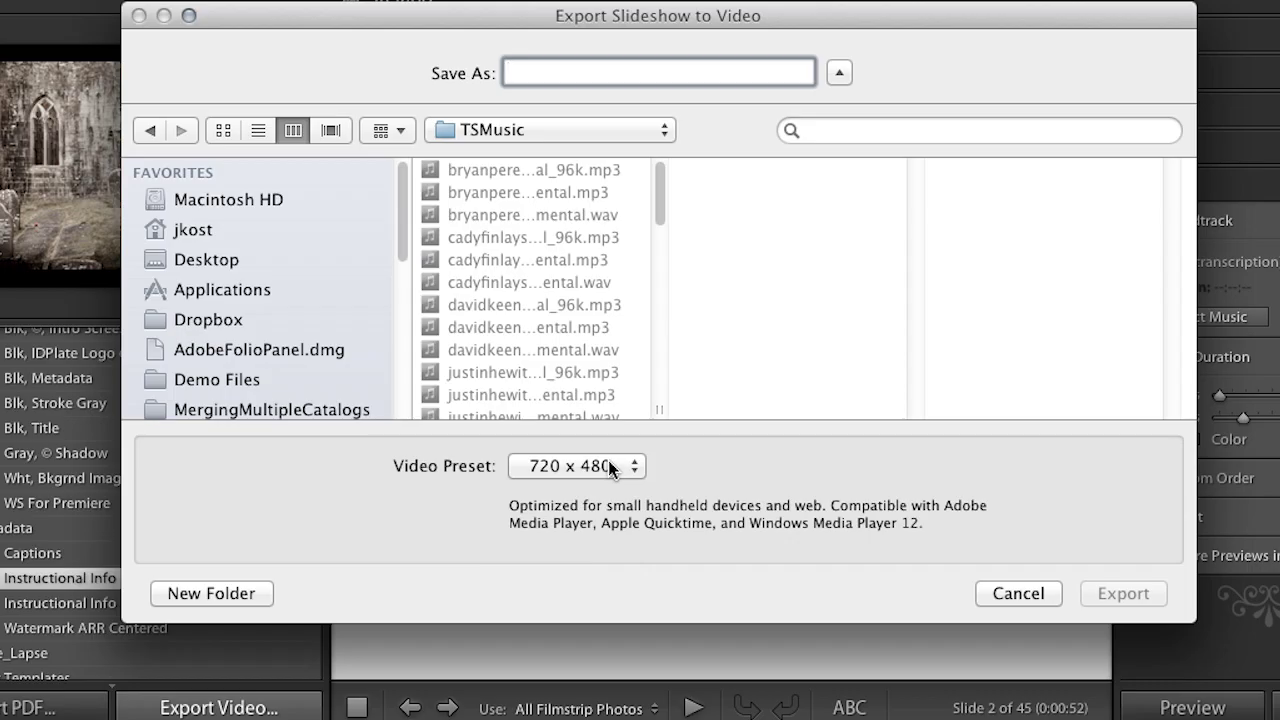